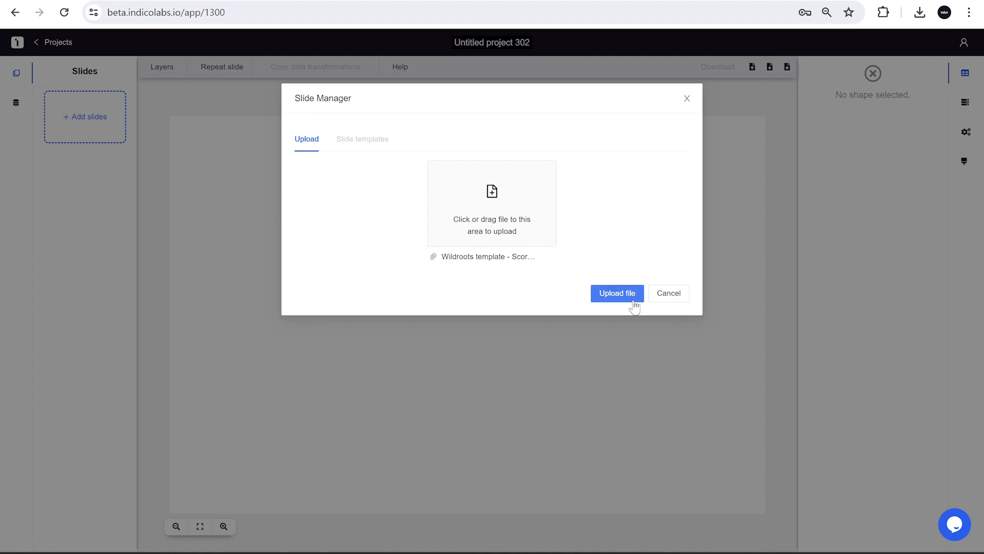
# Upload the Wildroots template - Scorecard file and add all of its slides to the project
pyautogui.click(634, 301)
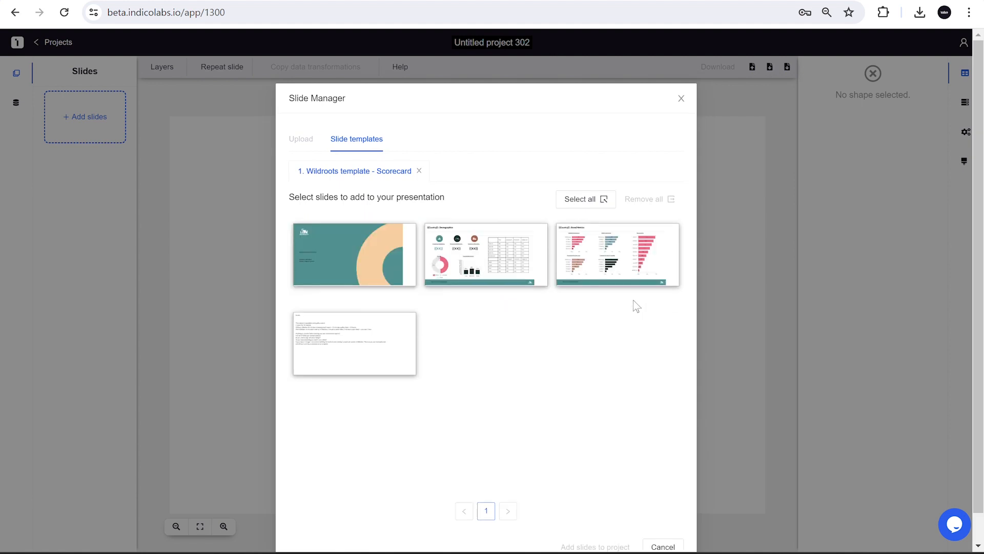
pyautogui.click(580, 200)
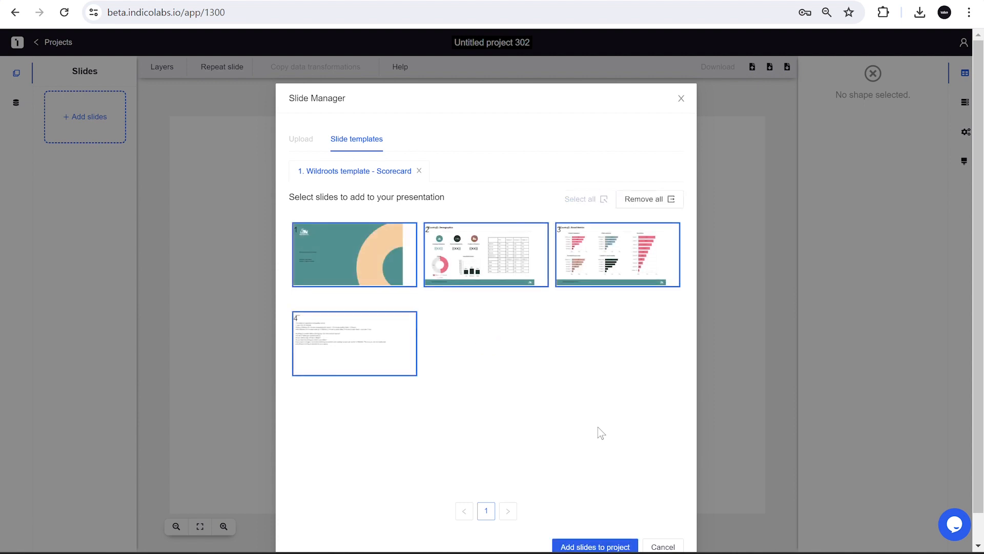
pyautogui.scroll(-1, 593, 528)
pyautogui.click(595, 517)
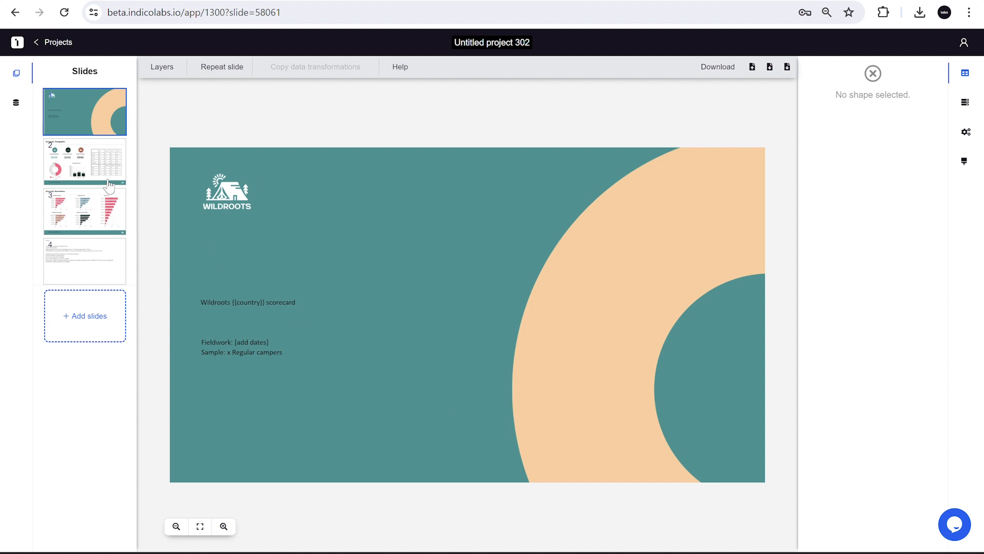
# Upload the data file 01. WildRoots Brand Check UK using the Quester_New table reader
pyautogui.click(16, 102)
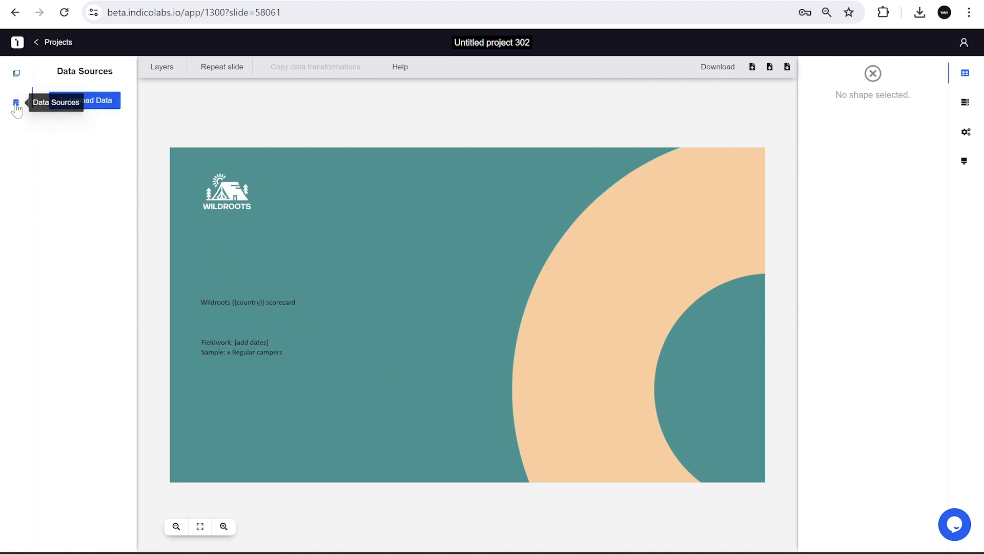
pyautogui.click(97, 105)
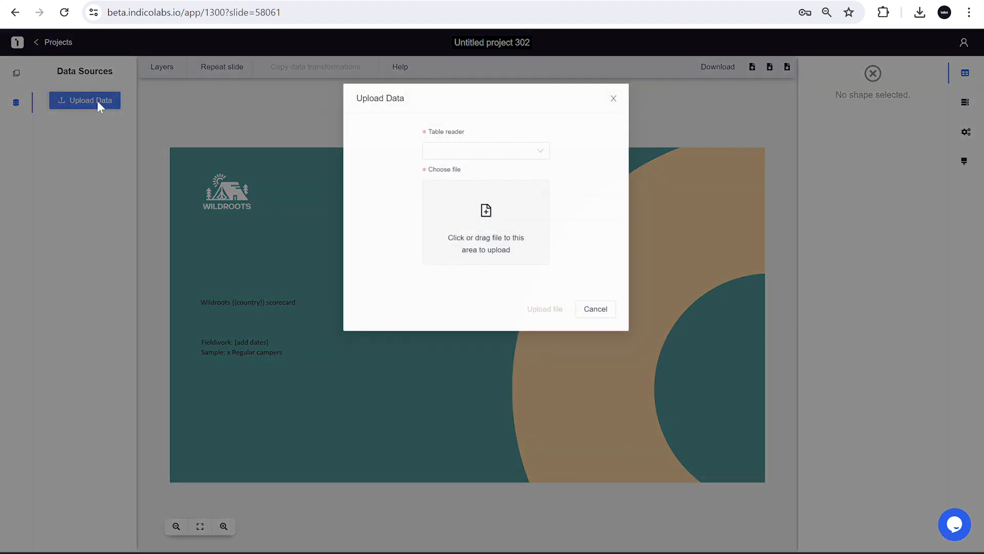
pyautogui.click(483, 154)
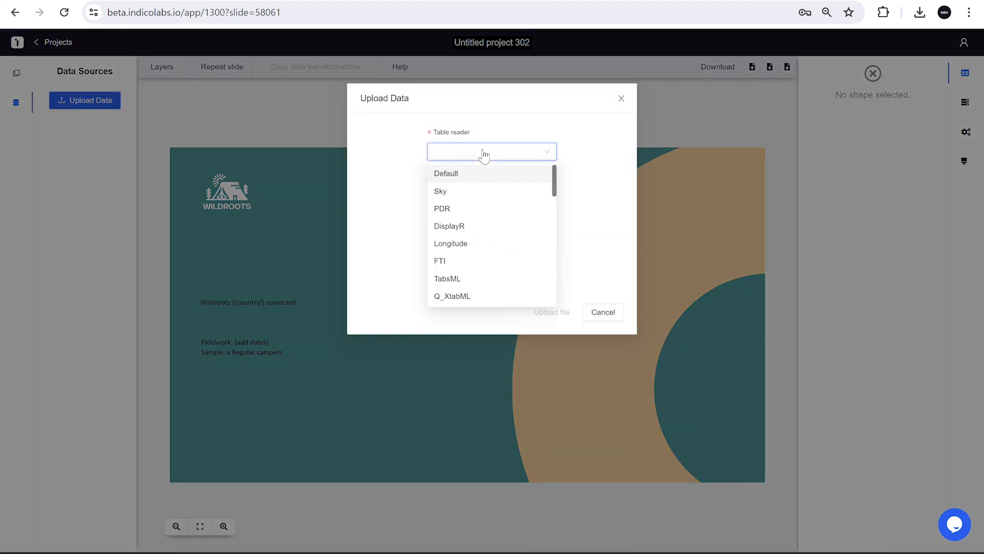
pyautogui.scroll(-5, 486, 223)
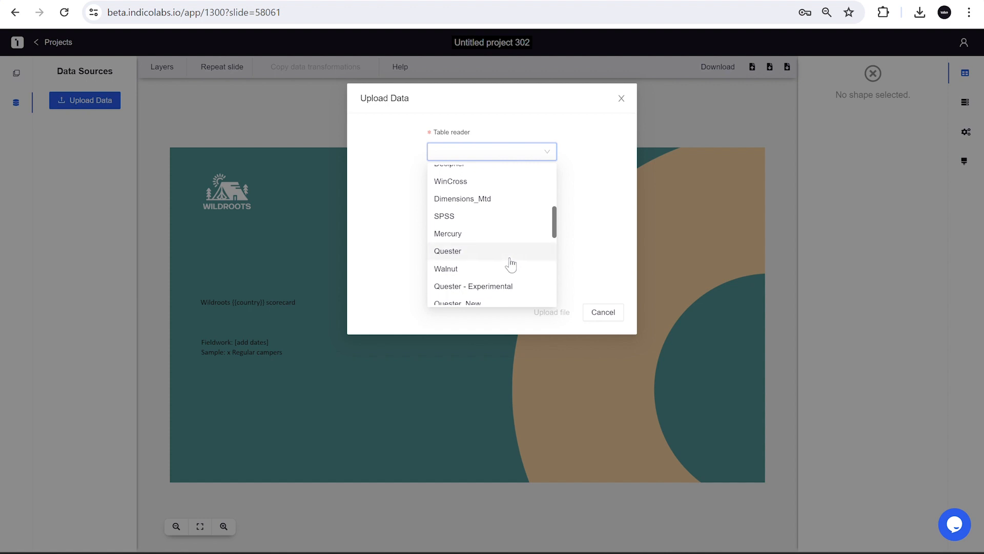
pyautogui.scroll(-1, 494, 271)
pyautogui.click(493, 273)
pyautogui.click(490, 235)
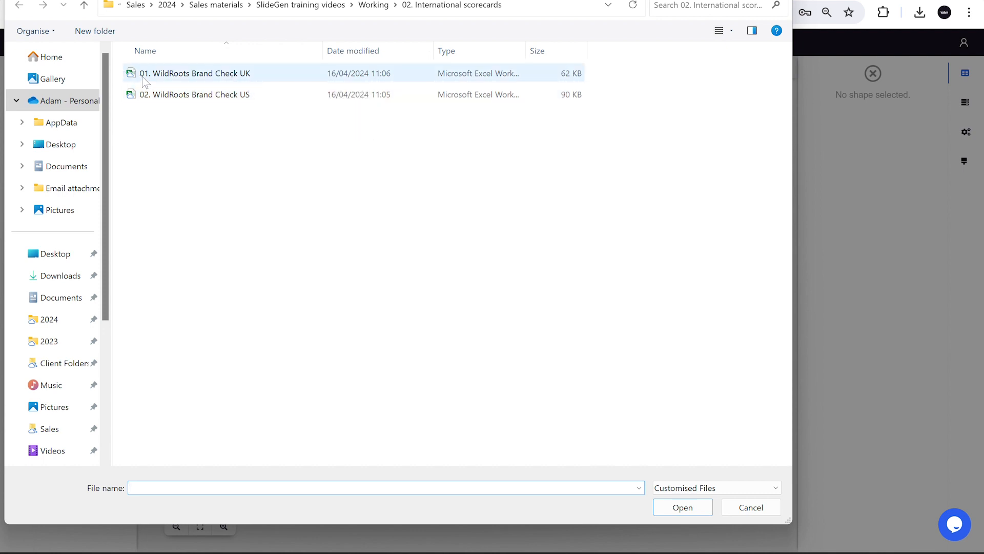
pyautogui.doubleClick(195, 76)
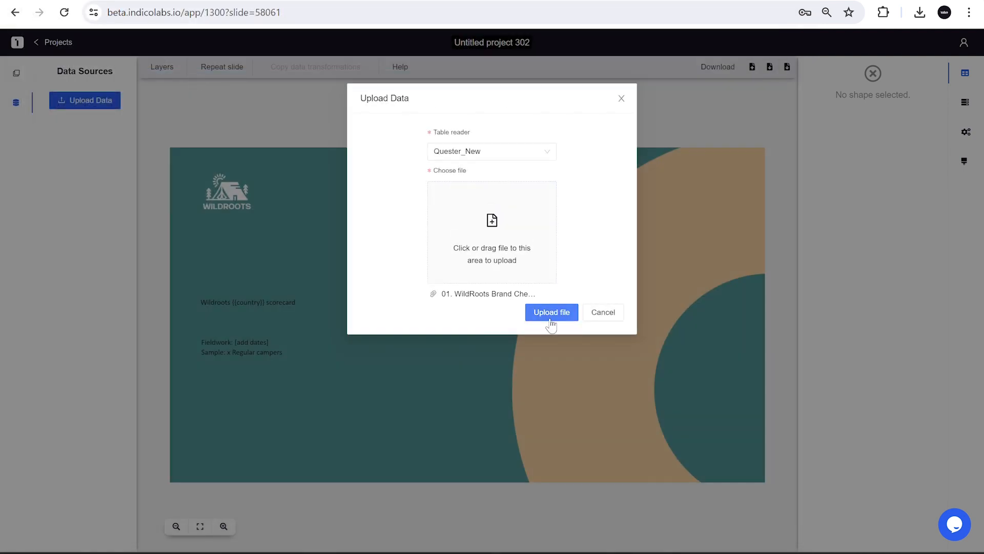
pyautogui.click(551, 321)
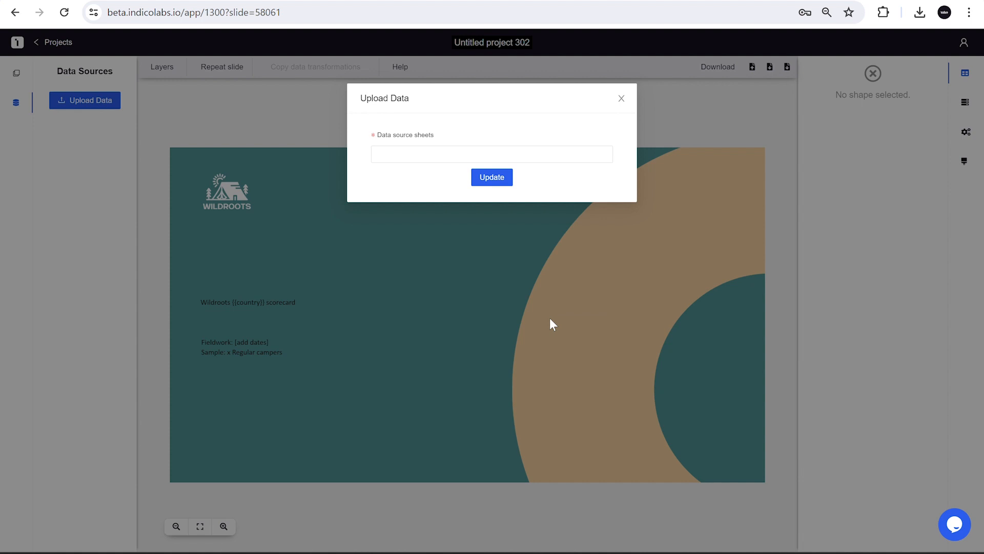
# Choose Sheet1 as the data source sheet and complete the data import
pyautogui.click(421, 154)
pyautogui.click(417, 203)
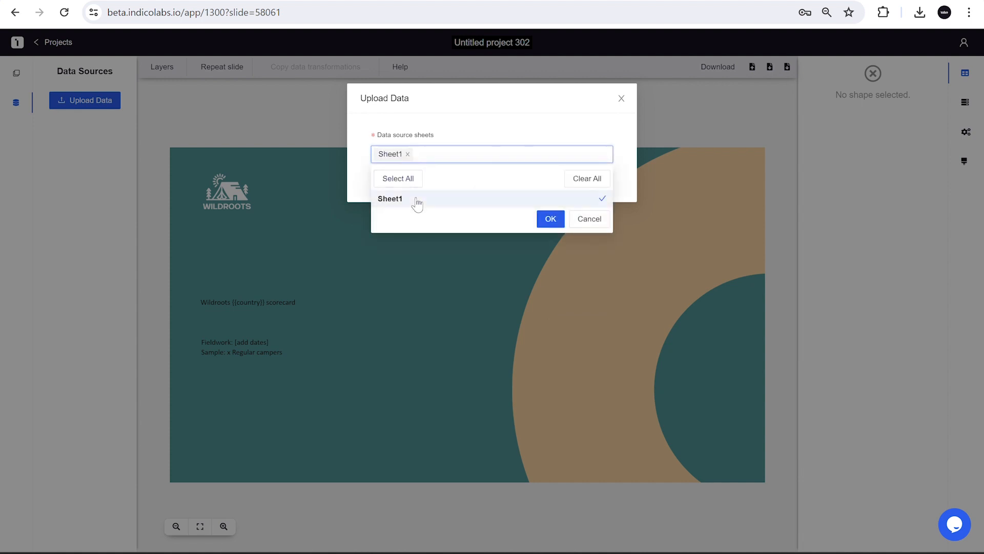
pyautogui.click(478, 134)
pyautogui.click(507, 184)
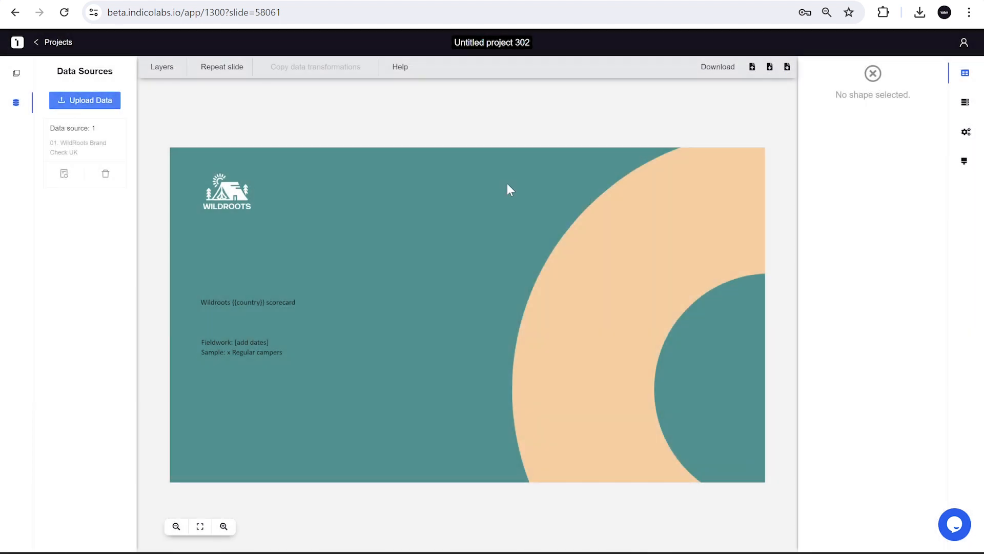
# On the Demographics slide, link the Gender doughnut chart to the WildRoots Brand Check UK source and the S_Gender table
pyautogui.click(17, 73)
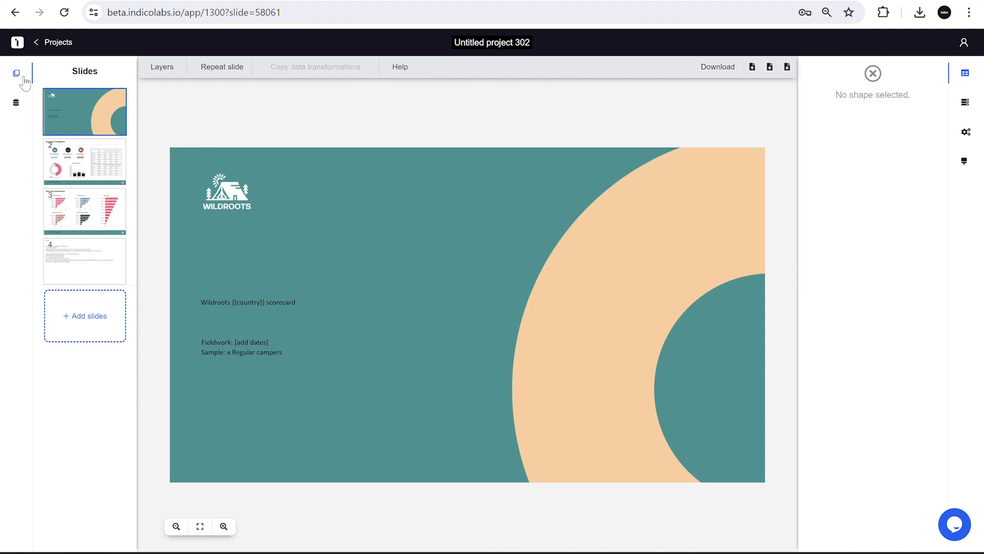
pyautogui.click(66, 156)
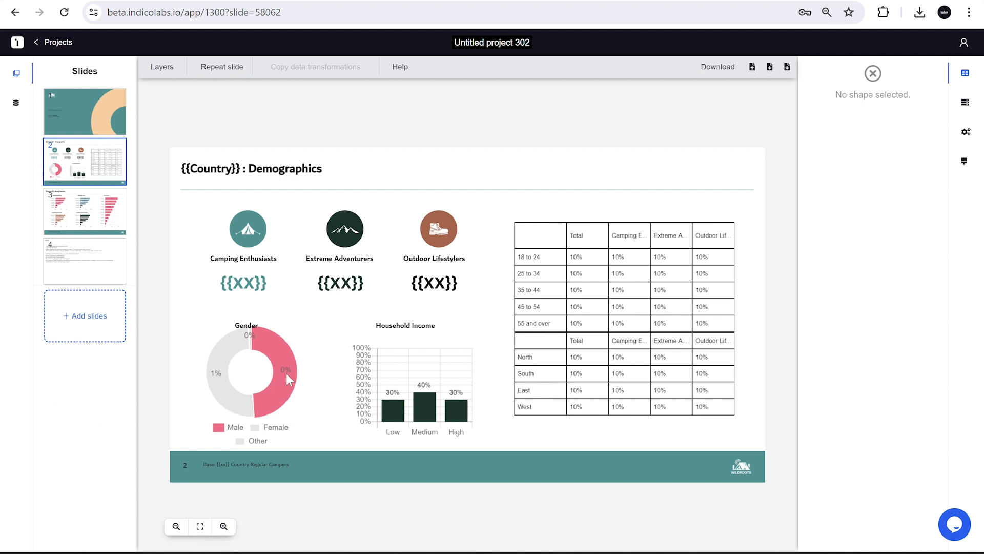
pyautogui.click(250, 377)
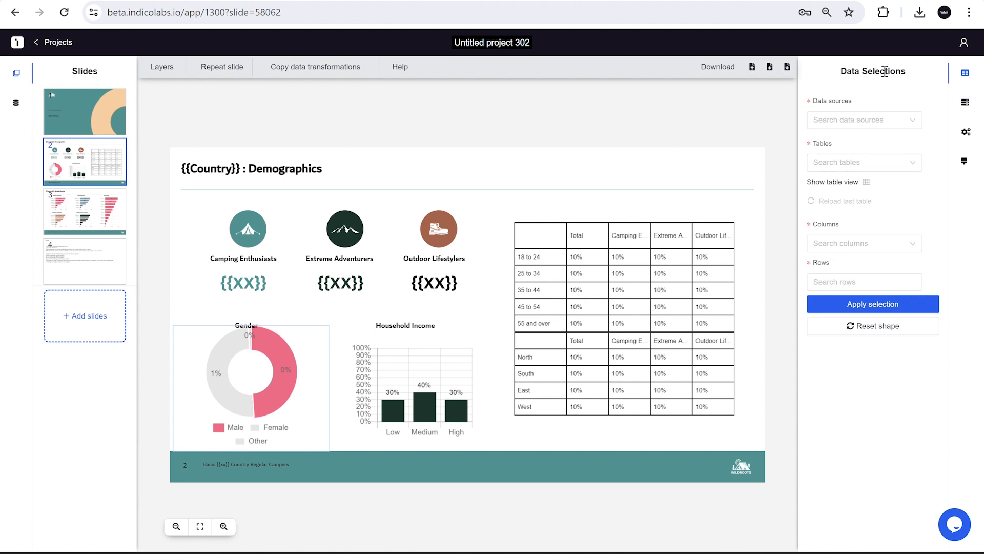
pyautogui.click(859, 121)
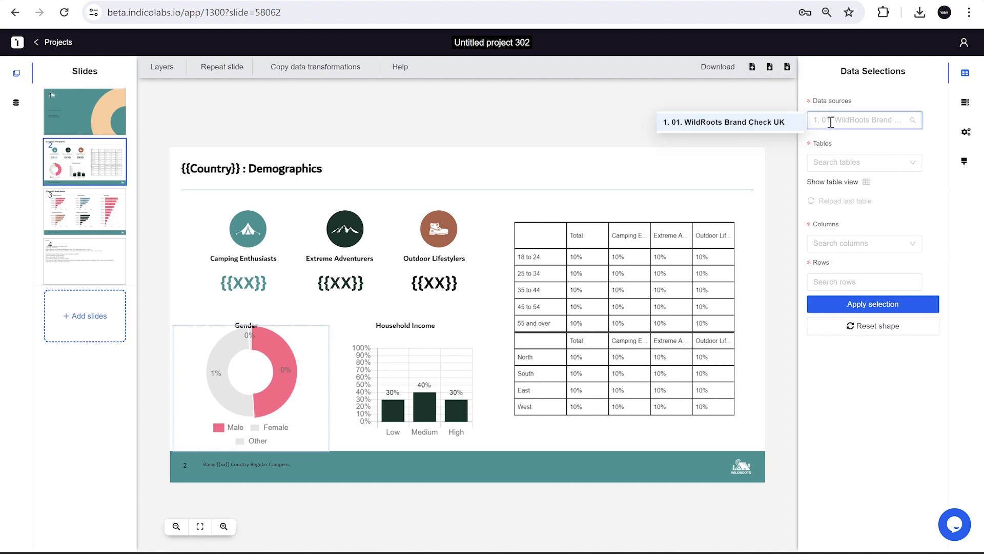
pyautogui.click(769, 123)
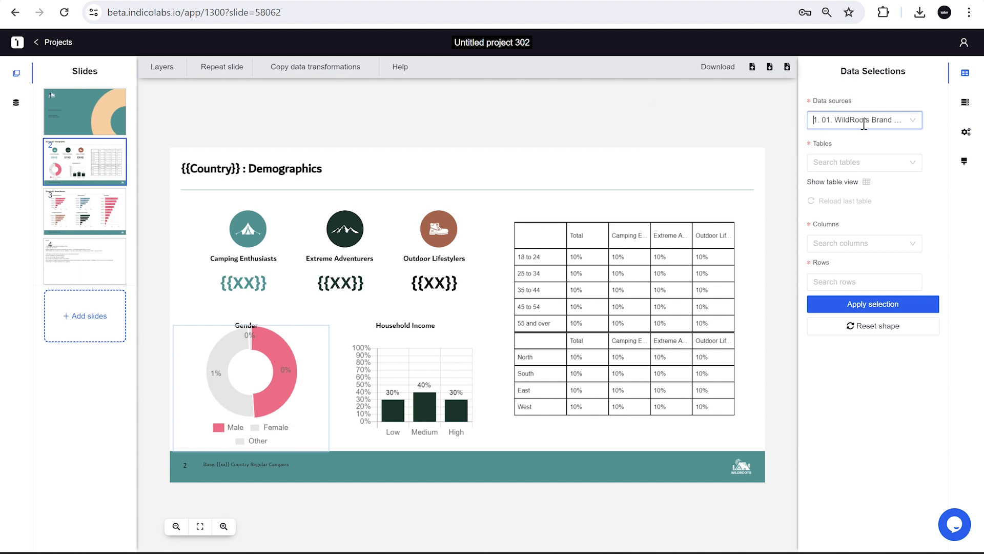
pyautogui.click(856, 162)
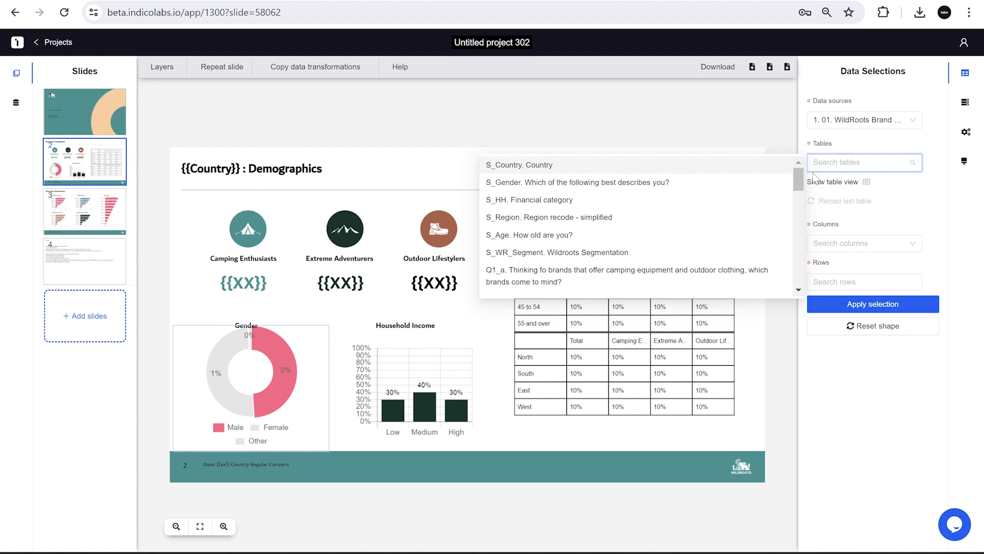
pyautogui.click(634, 184)
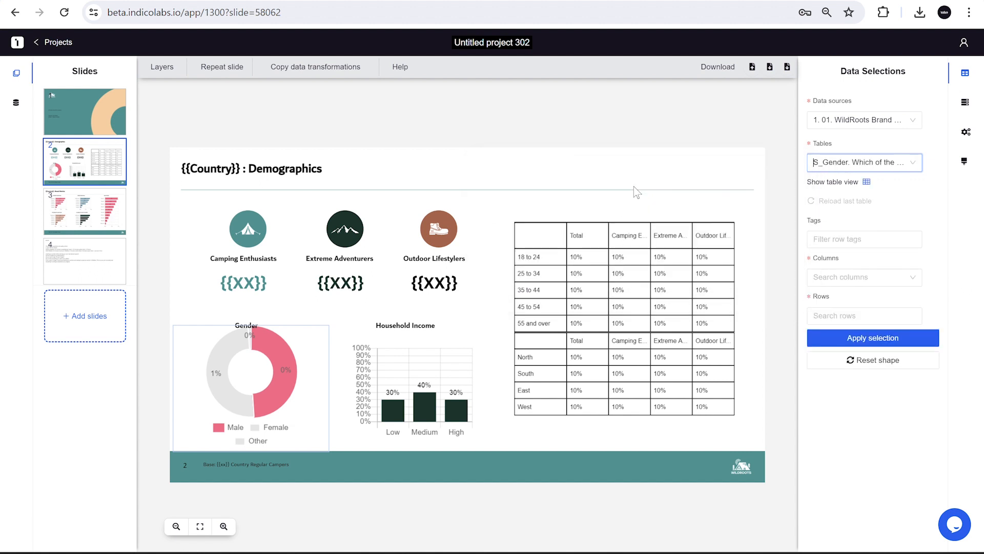
# Fill the Gender chart with the Total column of the S_Gender table, excluding the Filter Frequency Row and keeping only Vertical % rows
pyautogui.click(867, 183)
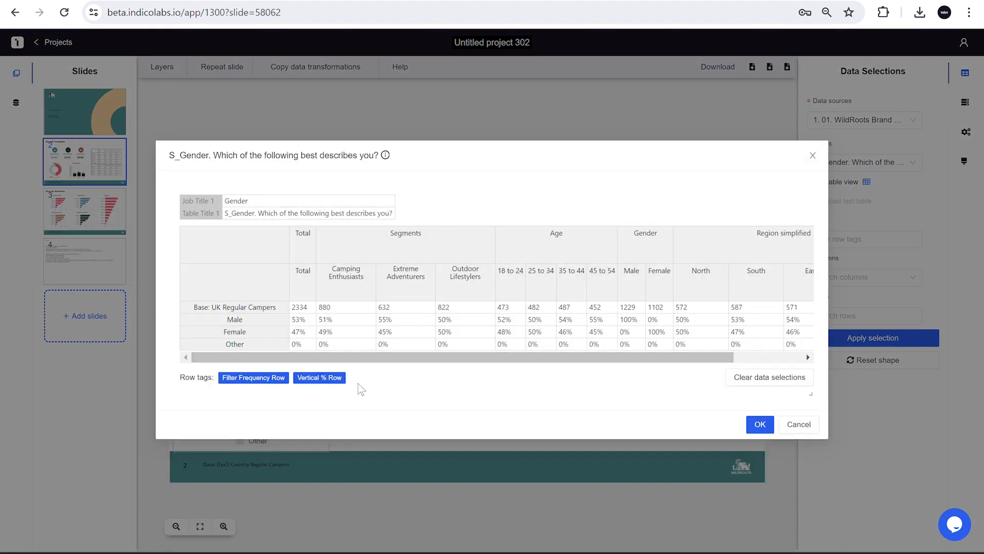
pyautogui.click(262, 382)
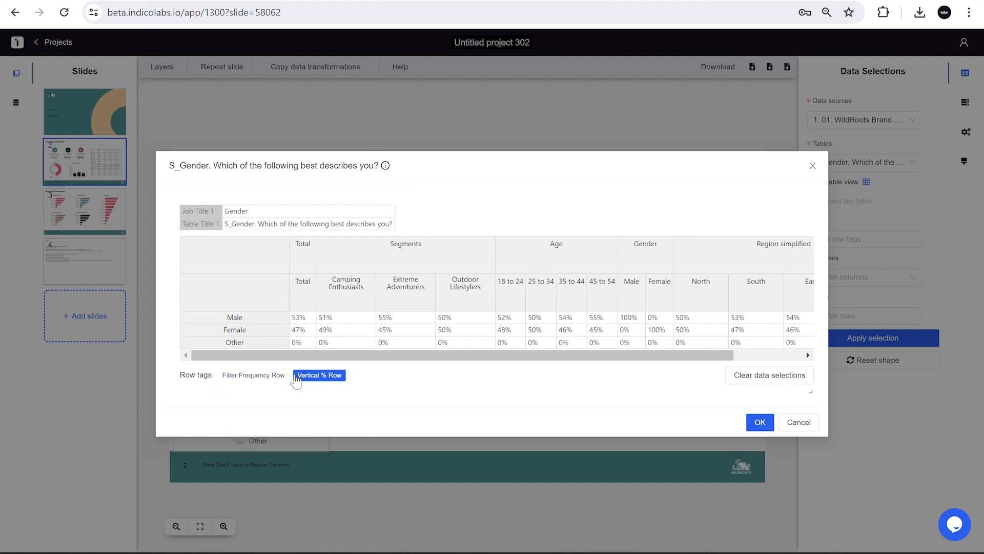
pyautogui.click(306, 288)
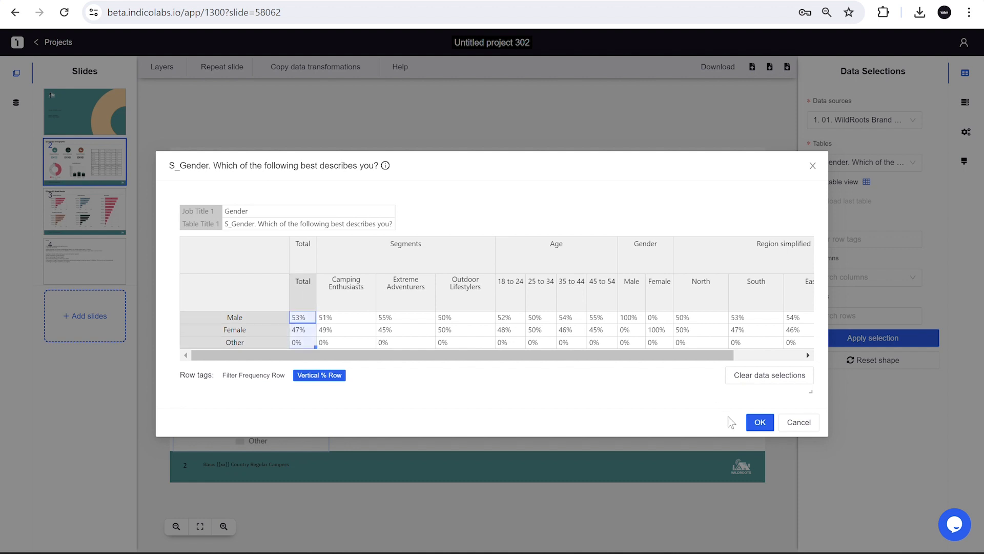
pyautogui.click(757, 422)
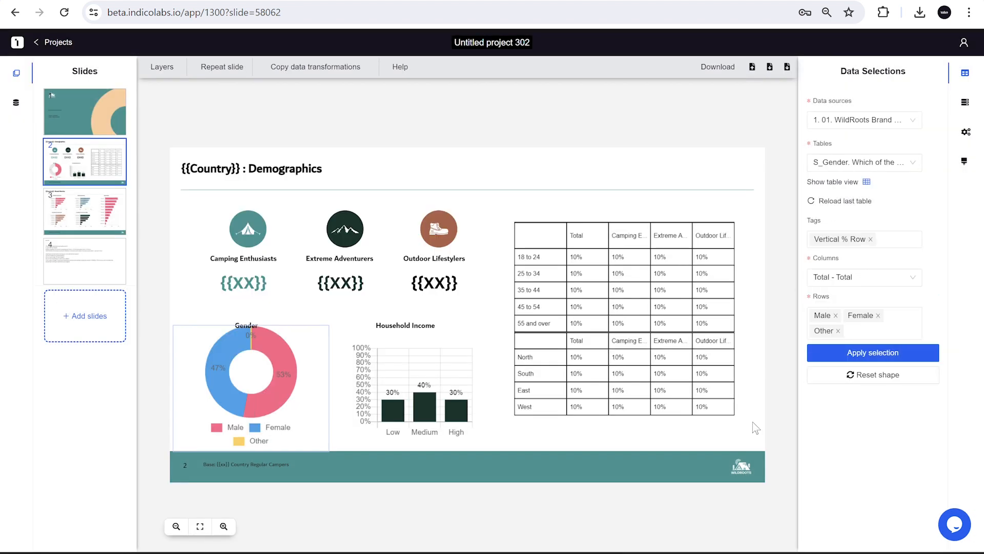
# Fill the Household Income bar chart with the Total column of the S_HH. Financial category table, using only Vertical % rows
pyautogui.click(405, 435)
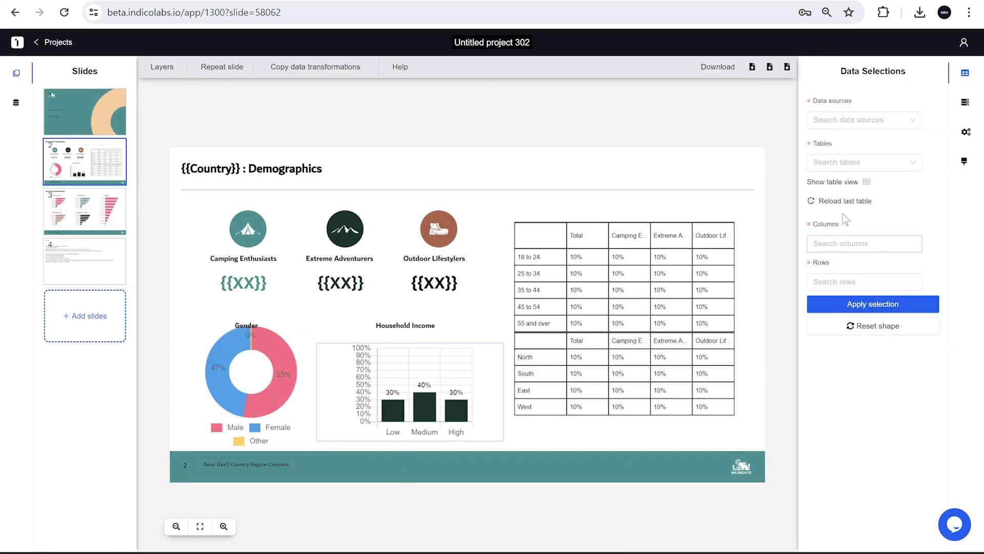
pyautogui.click(865, 163)
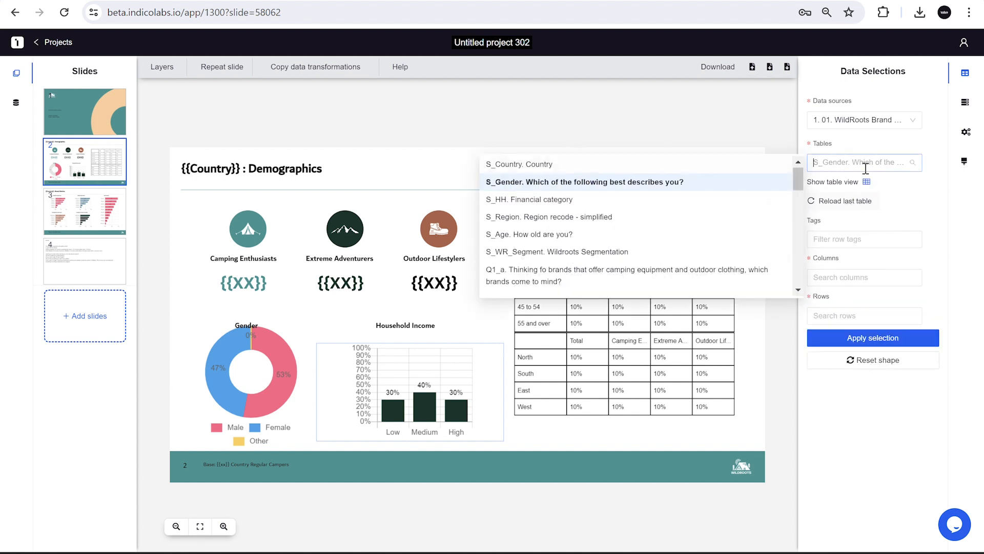
pyautogui.click(673, 203)
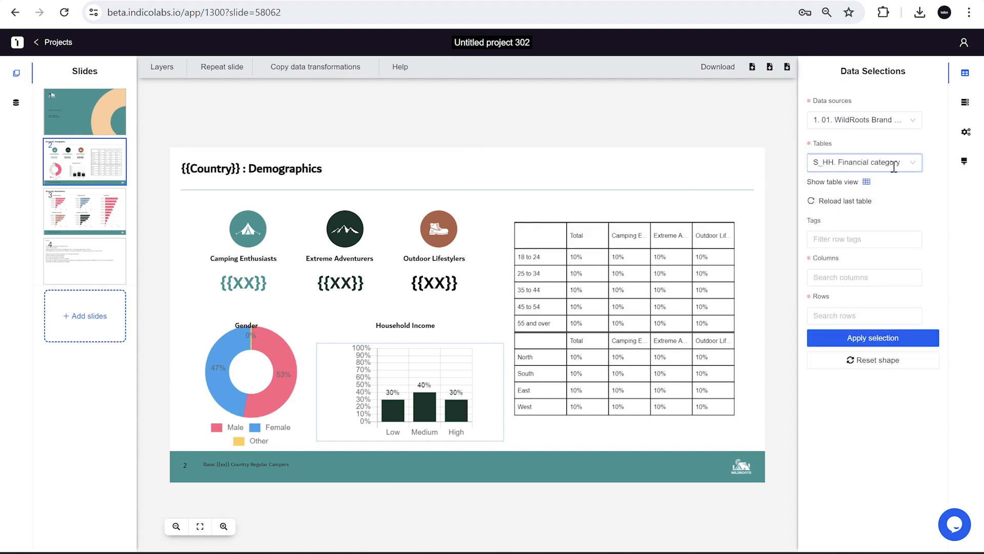
pyautogui.click(866, 182)
pyautogui.click(259, 380)
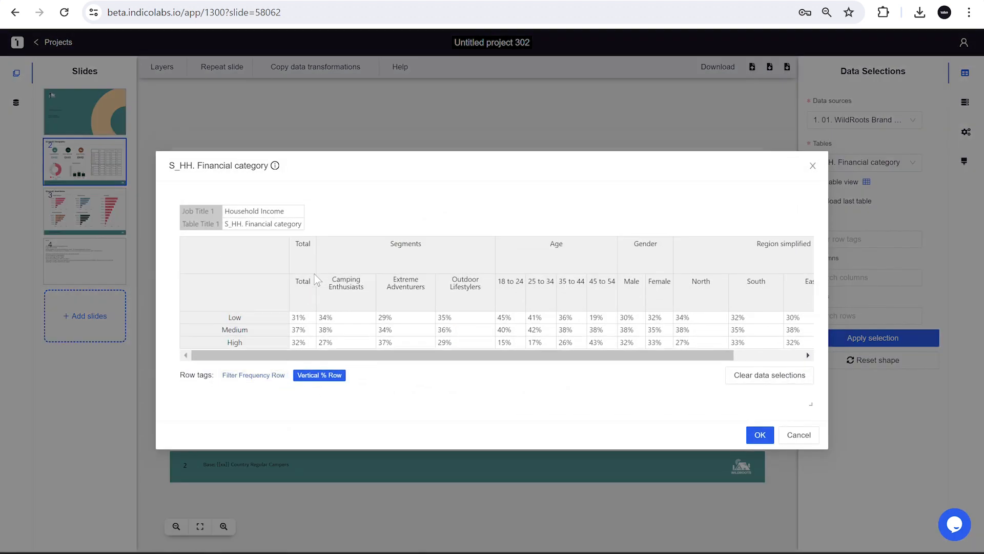
pyautogui.click(310, 279)
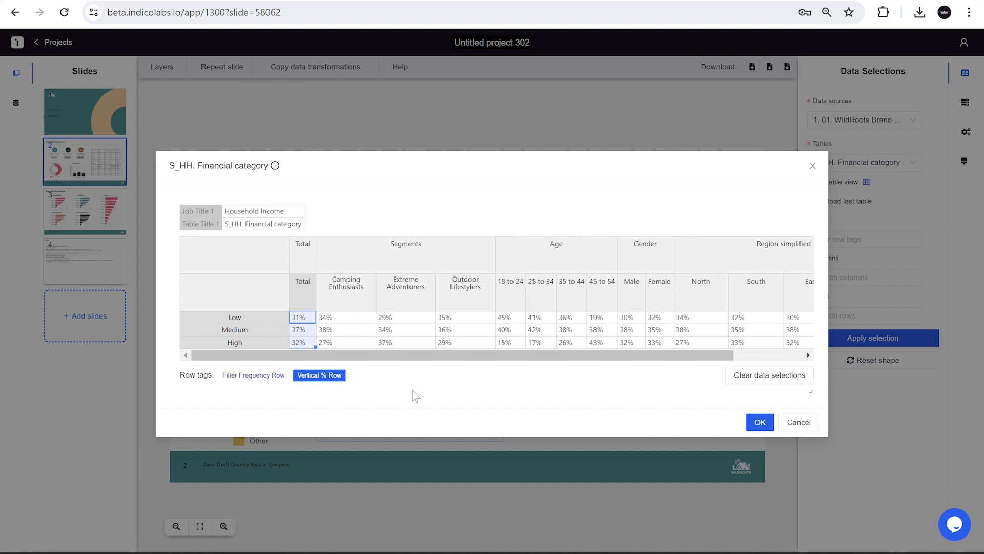
pyautogui.click(753, 426)
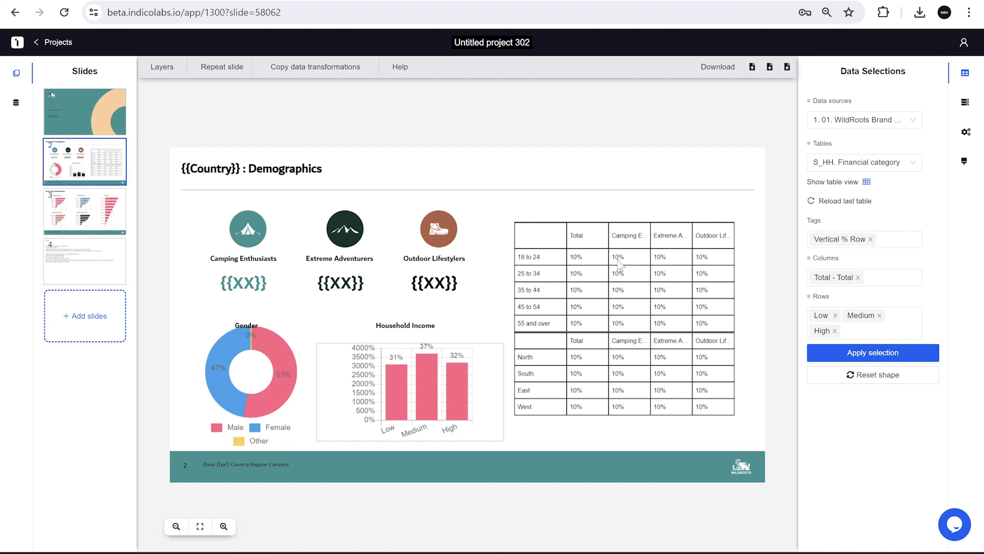
# Fill the age table with the Total and three Segments columns of the S_Age table, excluding the Filter Frequency Row
pyautogui.click(563, 246)
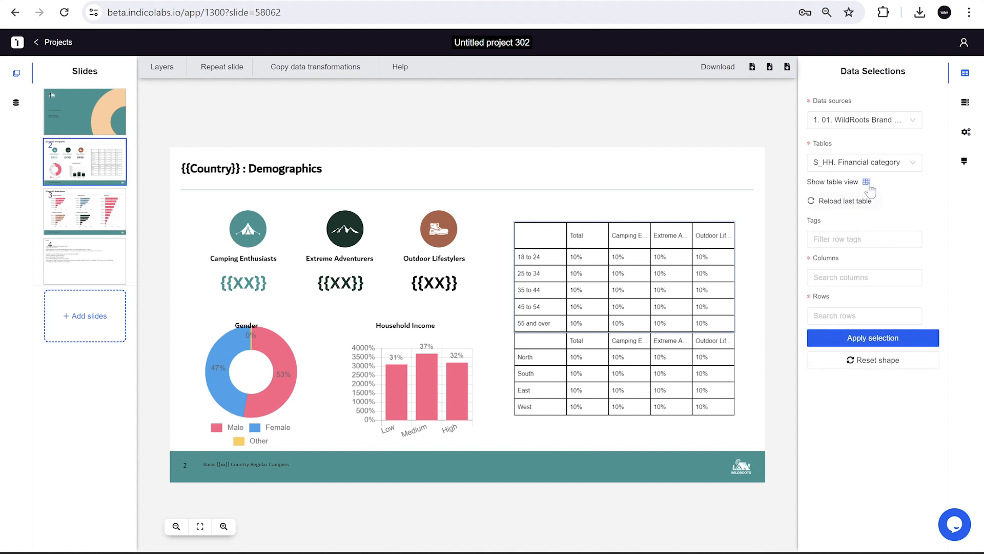
pyautogui.click(866, 167)
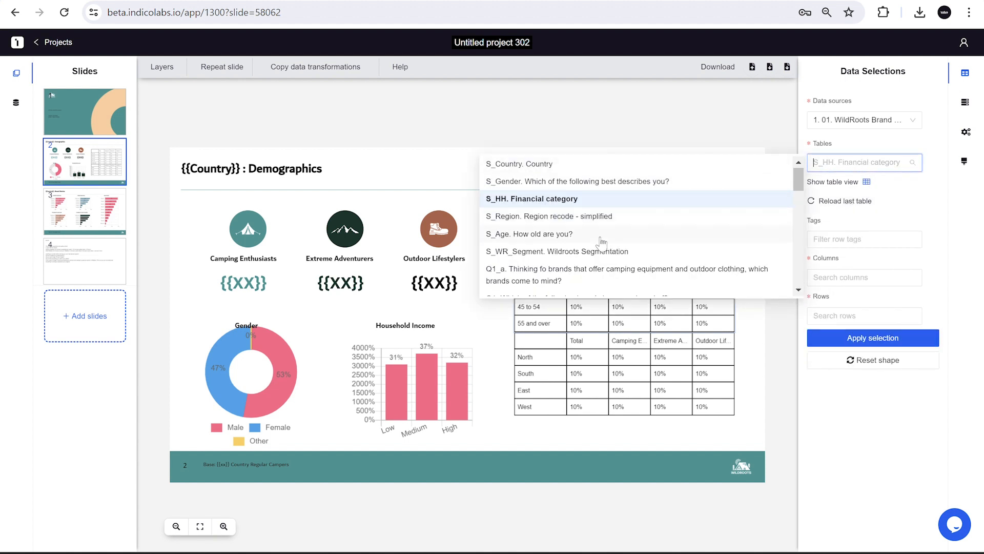
pyautogui.click(566, 237)
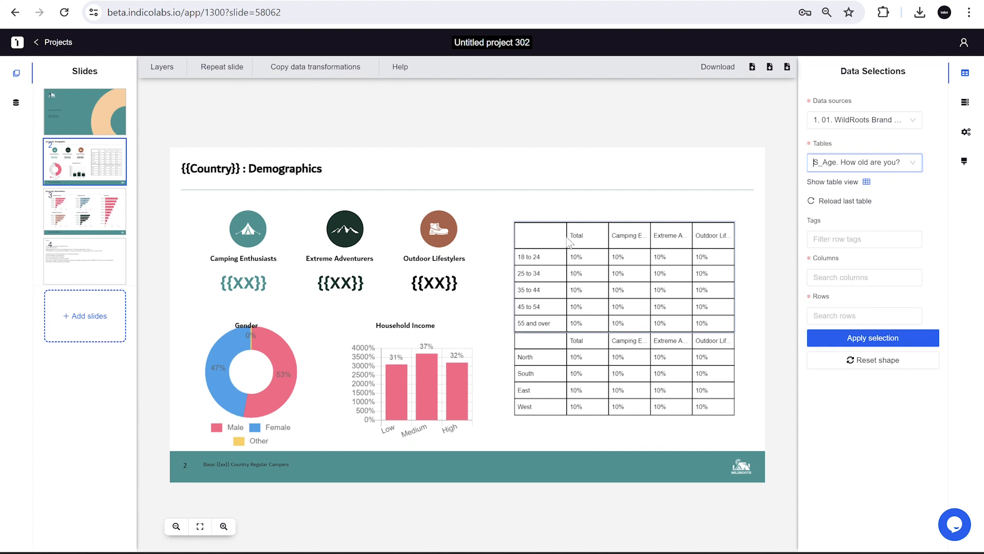
pyautogui.click(869, 186)
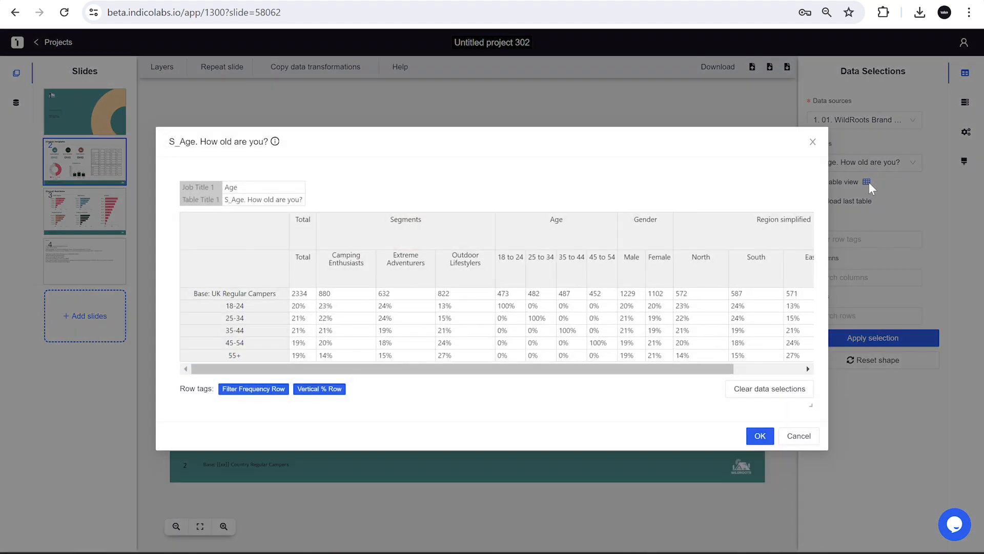
pyautogui.click(262, 389)
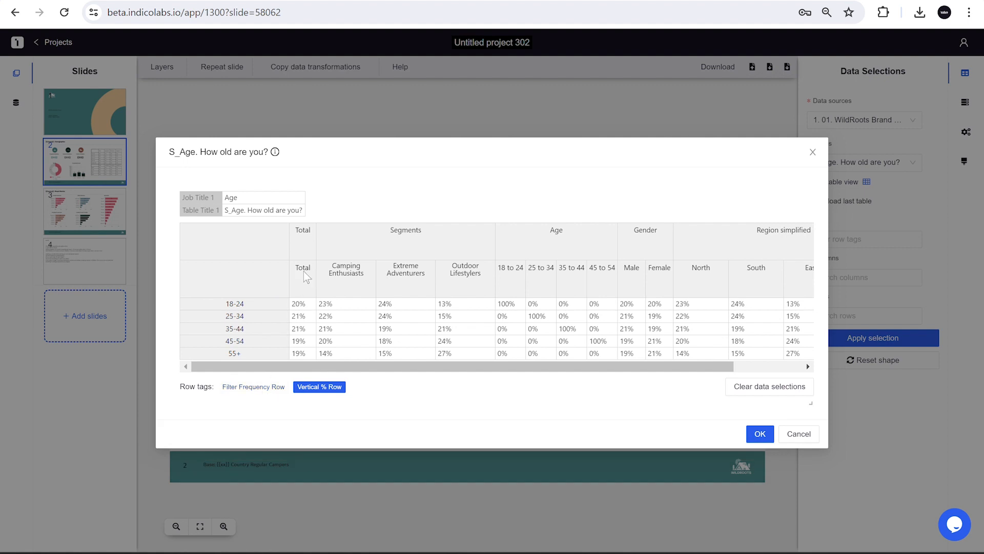
pyautogui.moveTo(304, 271); pyautogui.dragTo(483, 280)
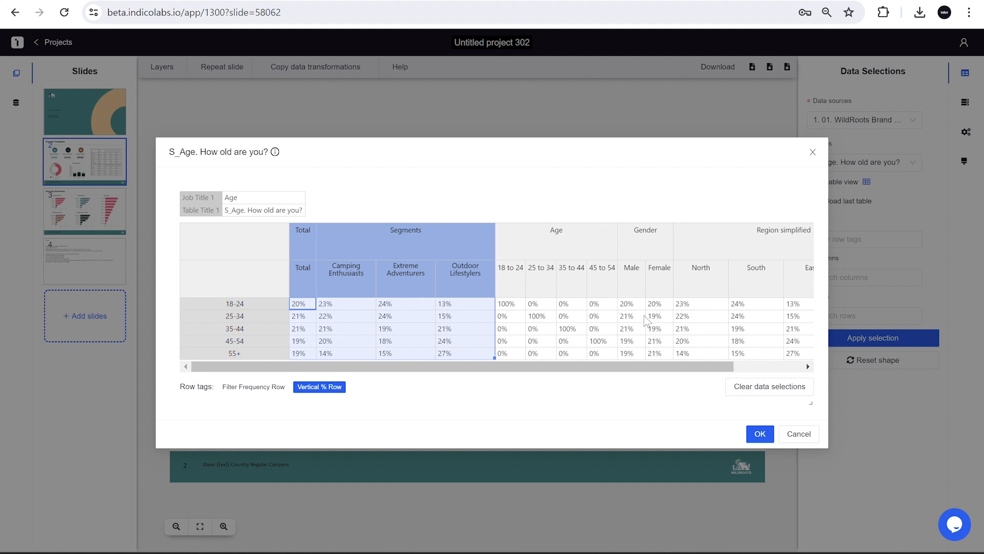
pyautogui.click(771, 436)
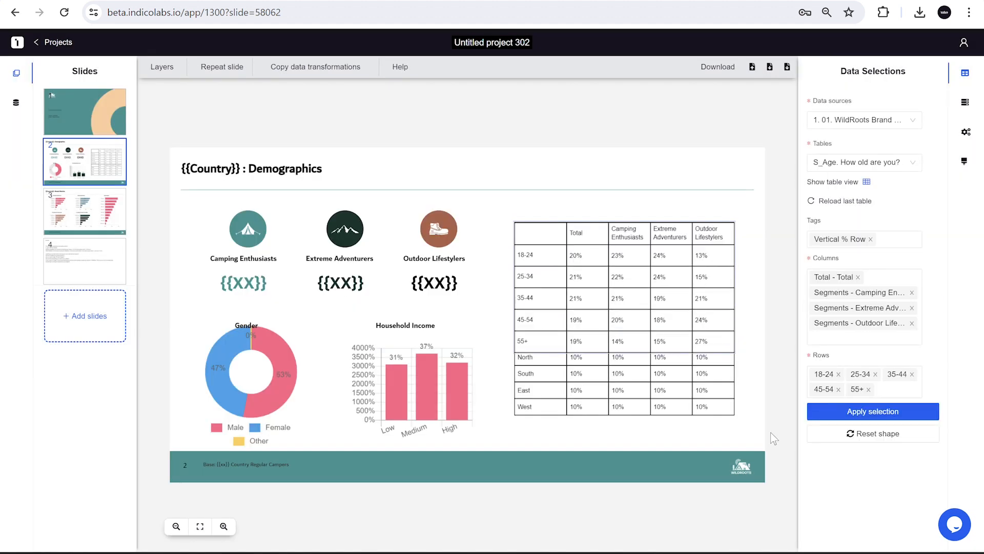
# Fill the region table with the Total and three Segments columns of the S_Region table, using only Vertical % rows
pyautogui.click(586, 405)
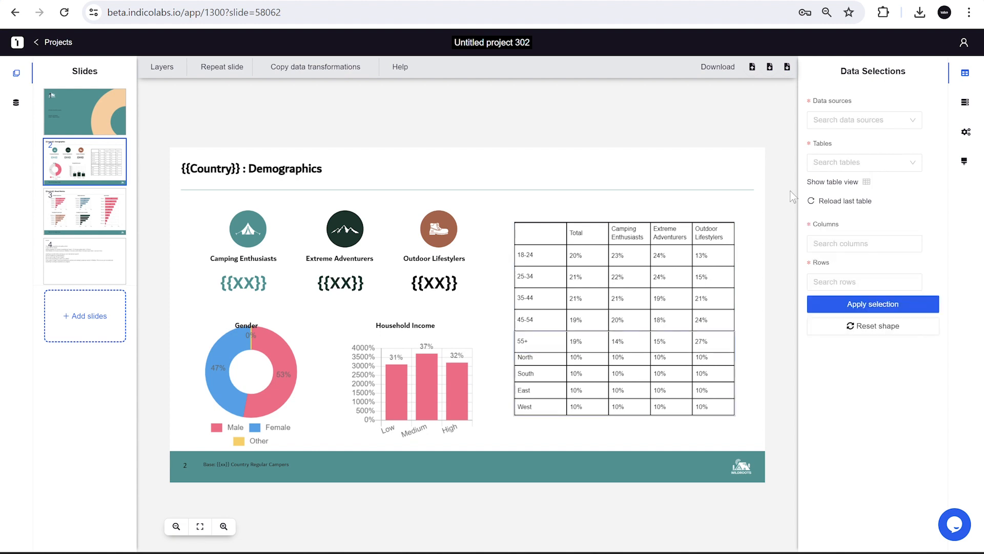
pyautogui.click(829, 202)
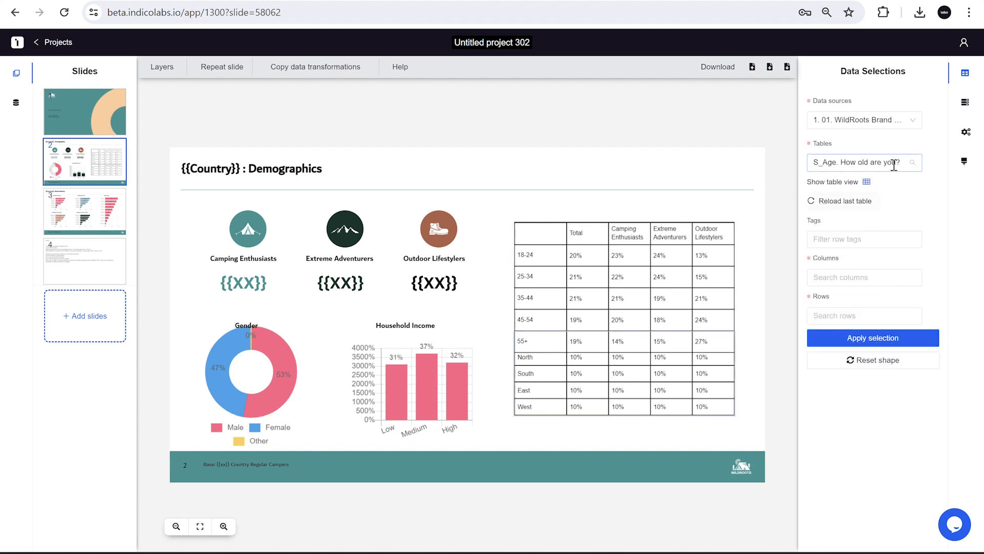
pyautogui.click(894, 162)
pyautogui.click(629, 221)
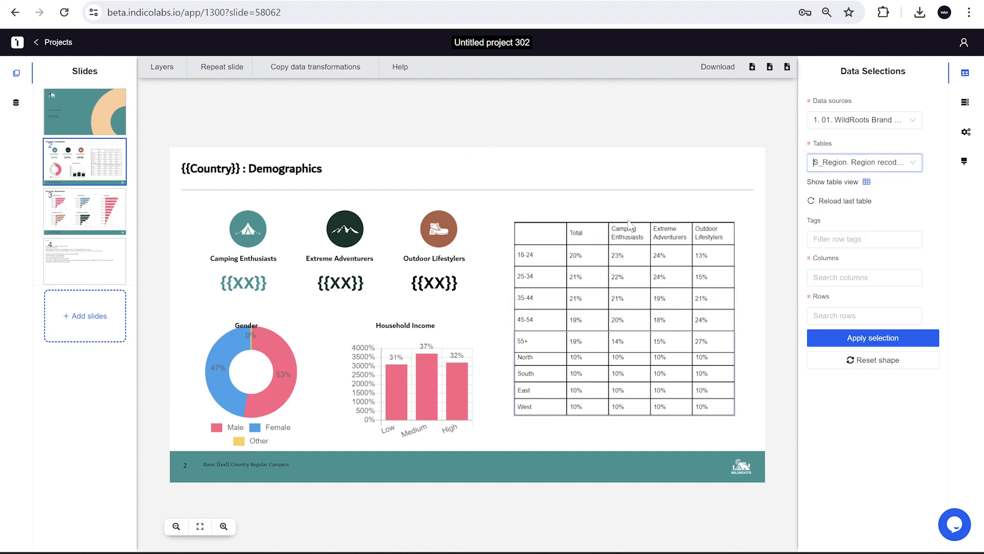
pyautogui.click(867, 183)
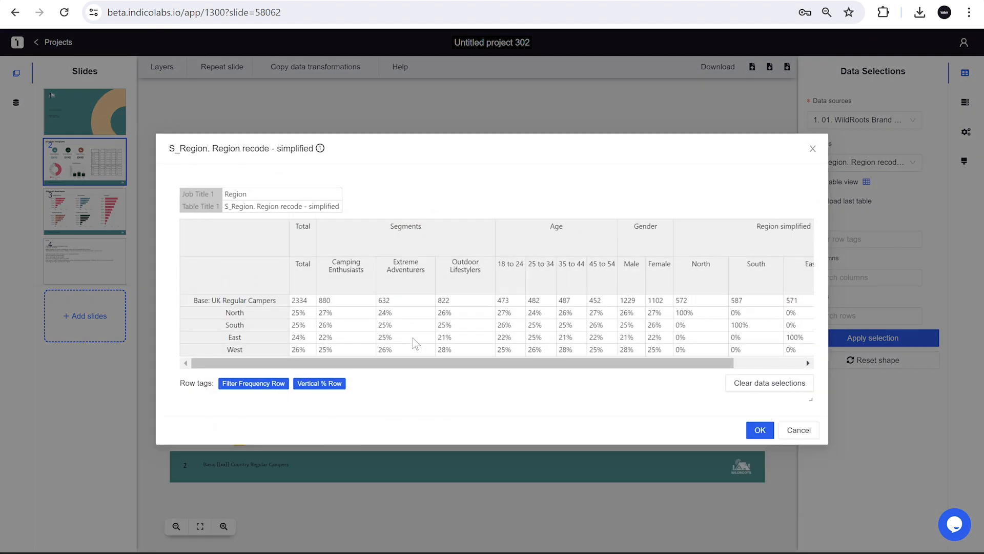
pyautogui.click(235, 385)
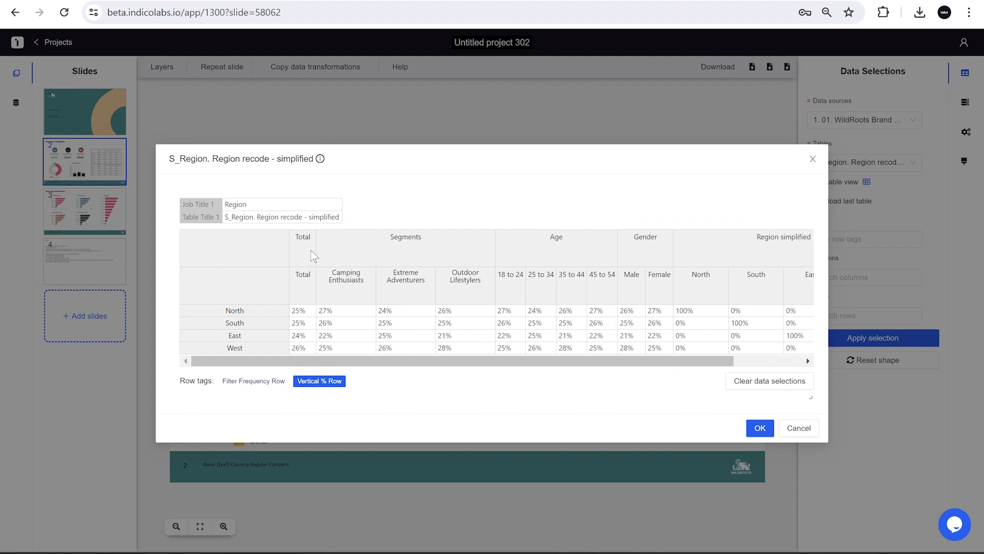
pyautogui.moveTo(310, 250); pyautogui.dragTo(424, 238)
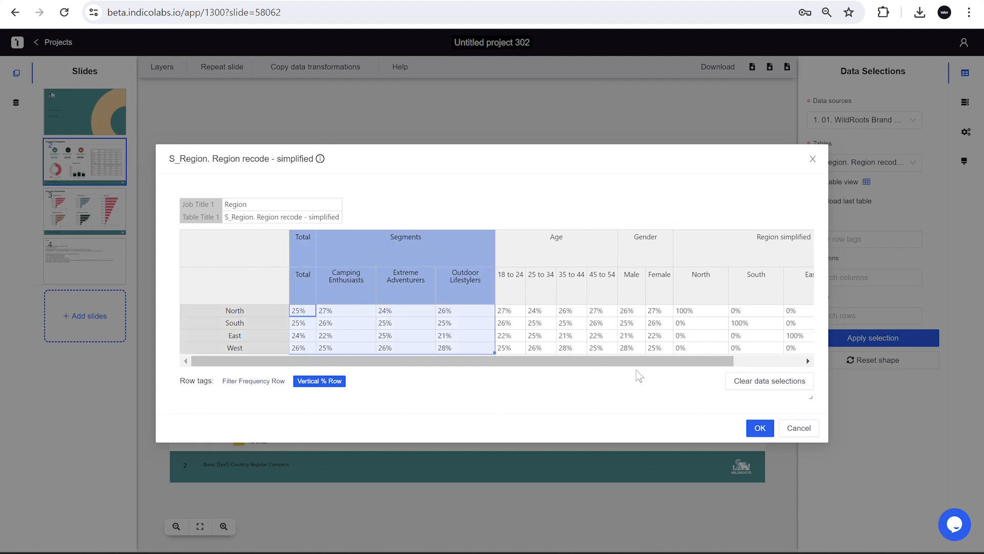
pyautogui.click(754, 429)
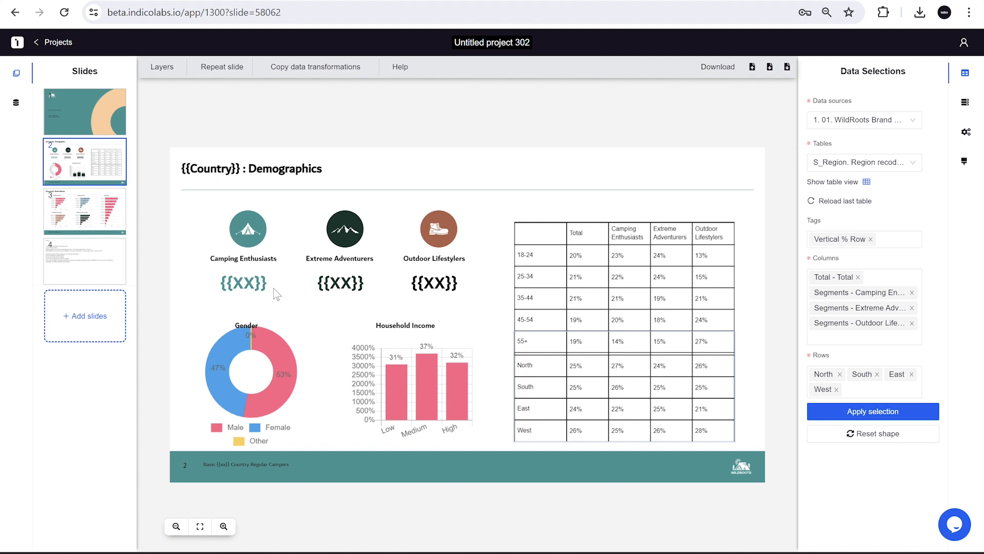
pyautogui.click(257, 260)
pyautogui.click(336, 253)
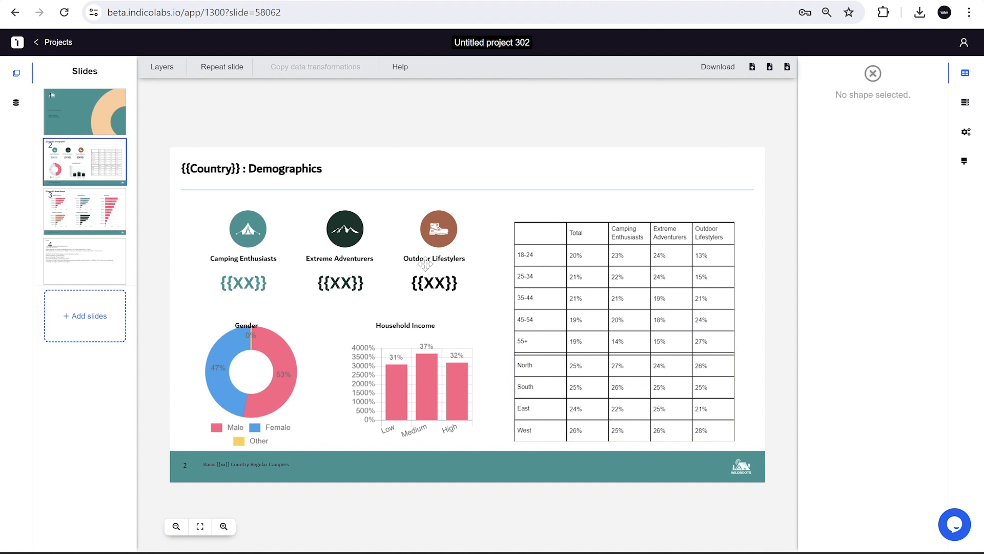
pyautogui.click(306, 174)
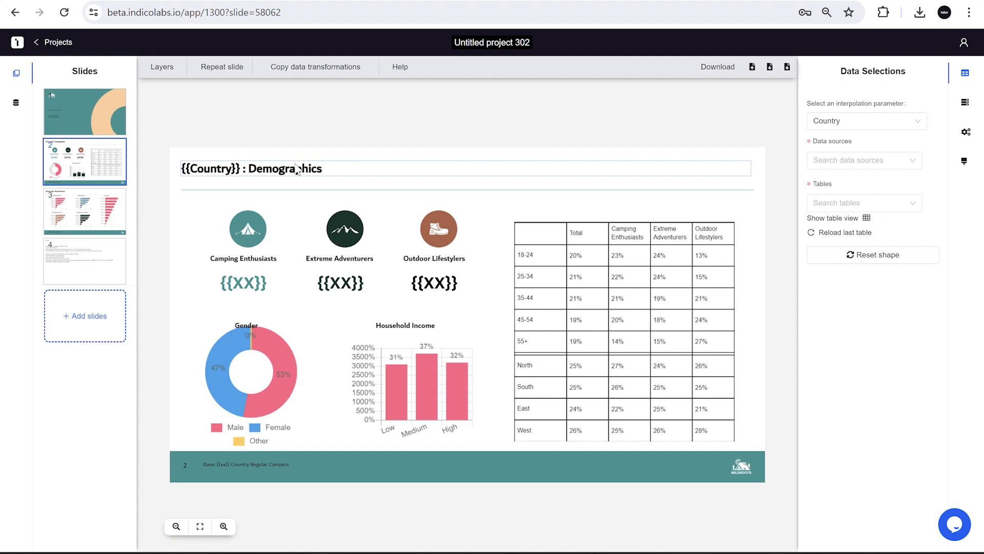
pyautogui.click(265, 466)
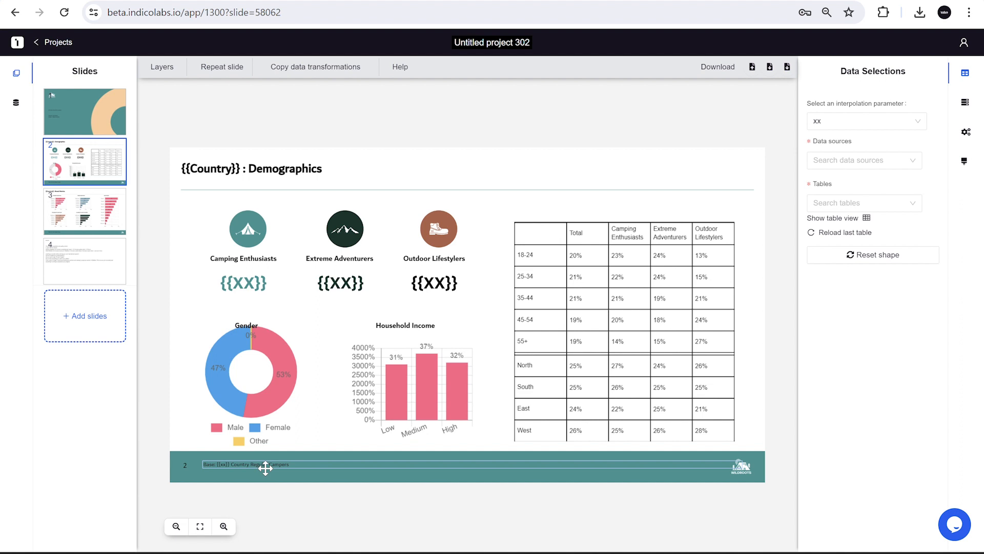
pyautogui.click(183, 353)
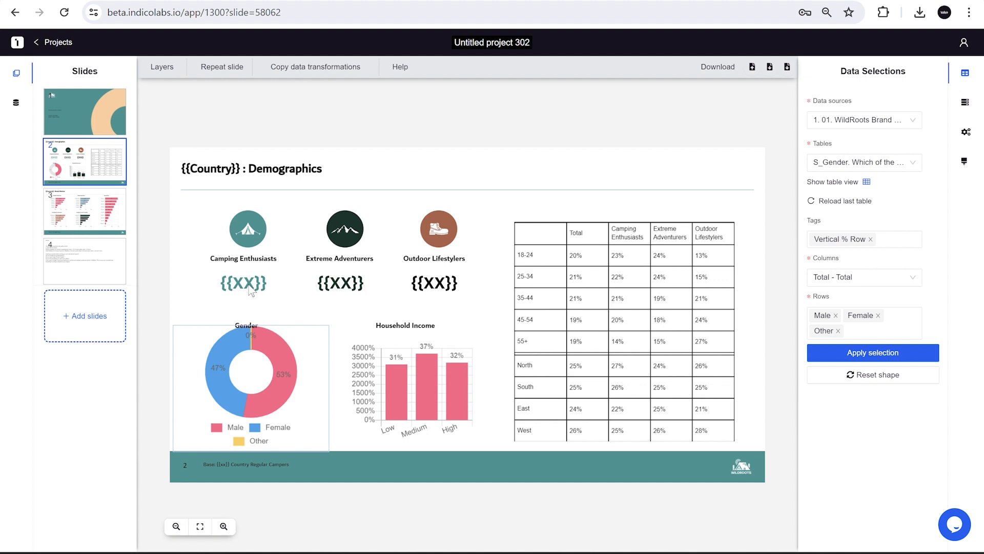
# Link the Camping Enthusiasts {{XX}} placeholder to the Camping Enthusiasts Total cell of the S_WR_Segment table in the WildRoots Brand Check UK source
pyautogui.click(251, 291)
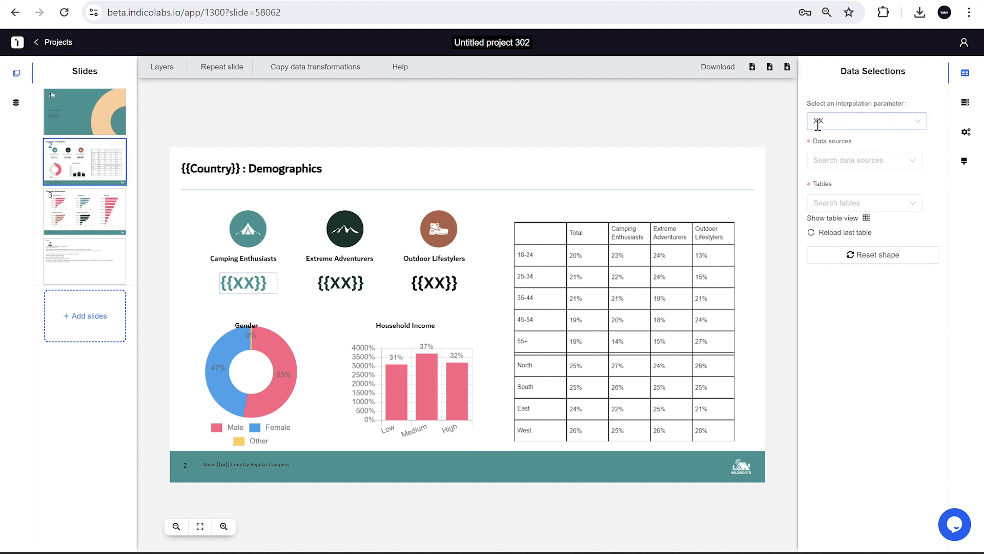
pyautogui.click(839, 159)
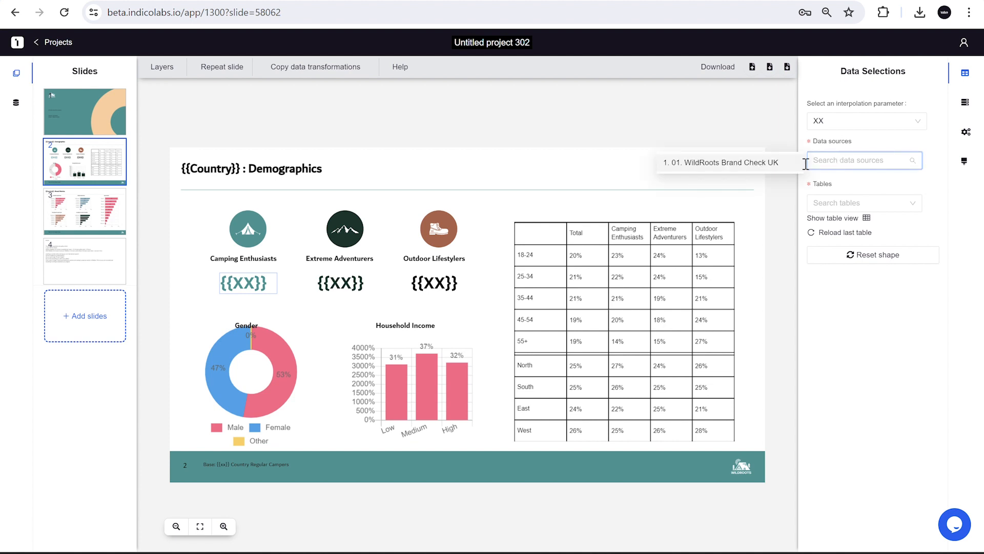
pyautogui.click(773, 172)
pyautogui.click(836, 203)
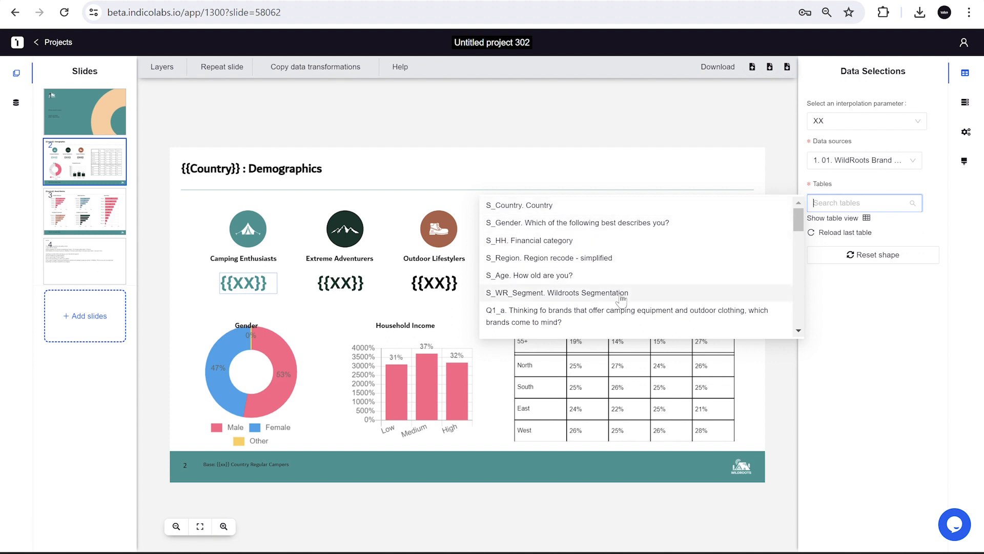
pyautogui.click(593, 296)
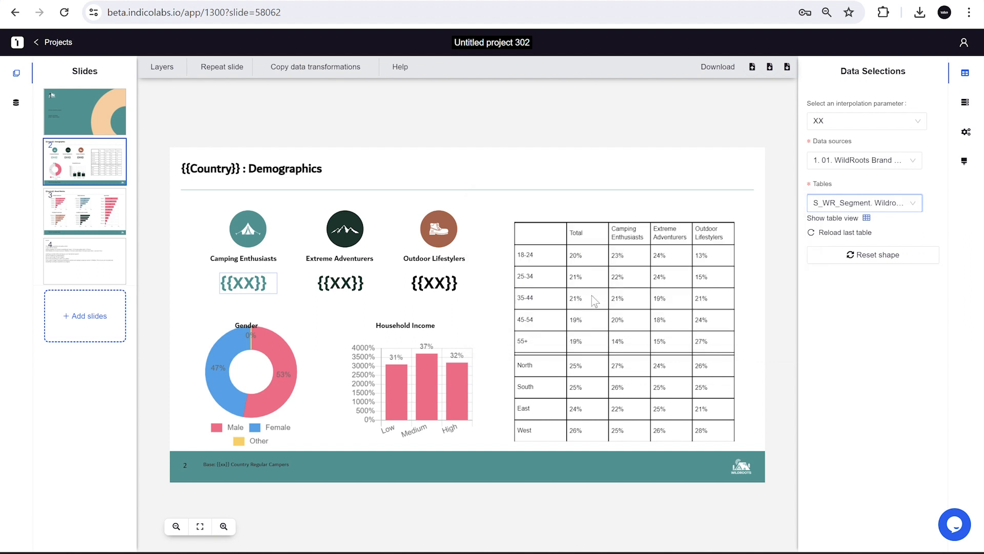
pyautogui.click(866, 218)
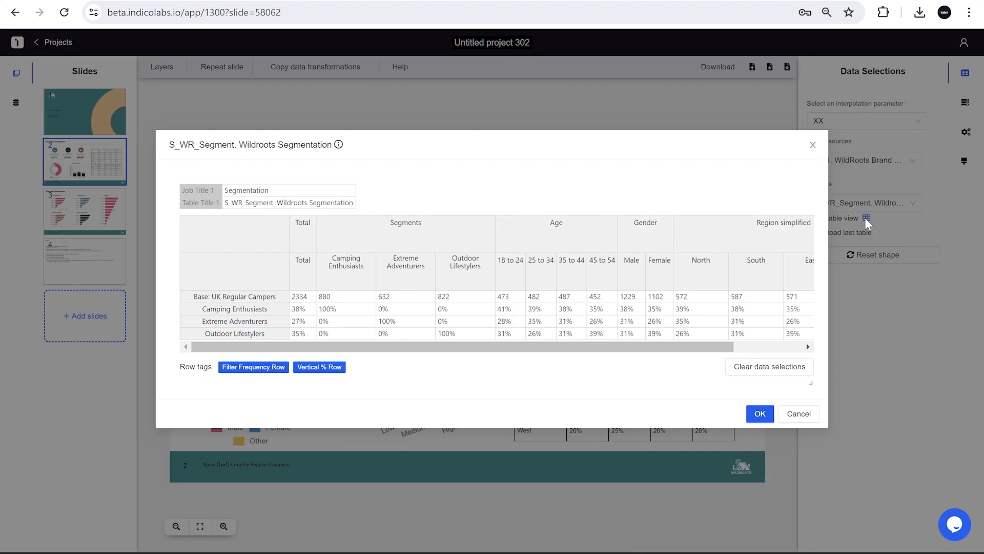
pyautogui.click(310, 310)
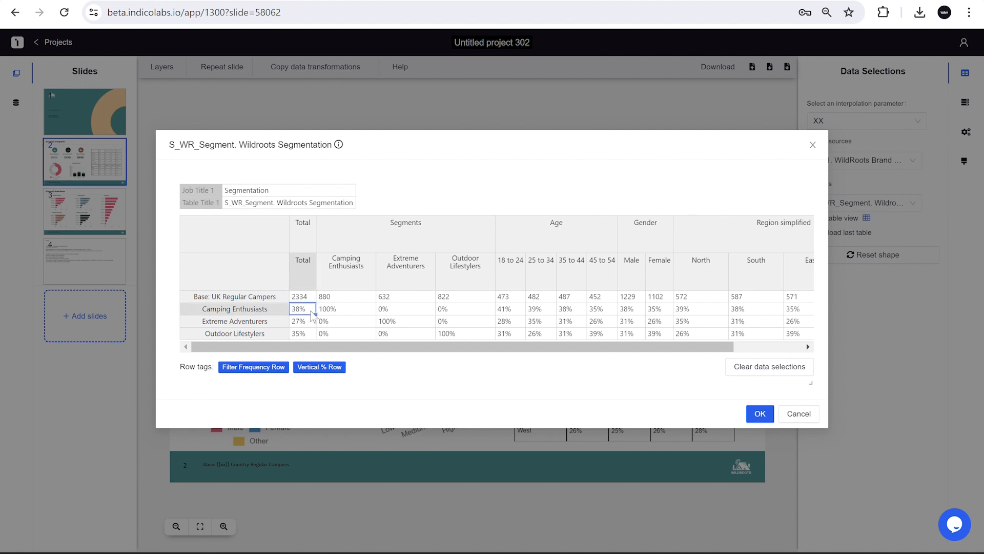
pyautogui.click(759, 414)
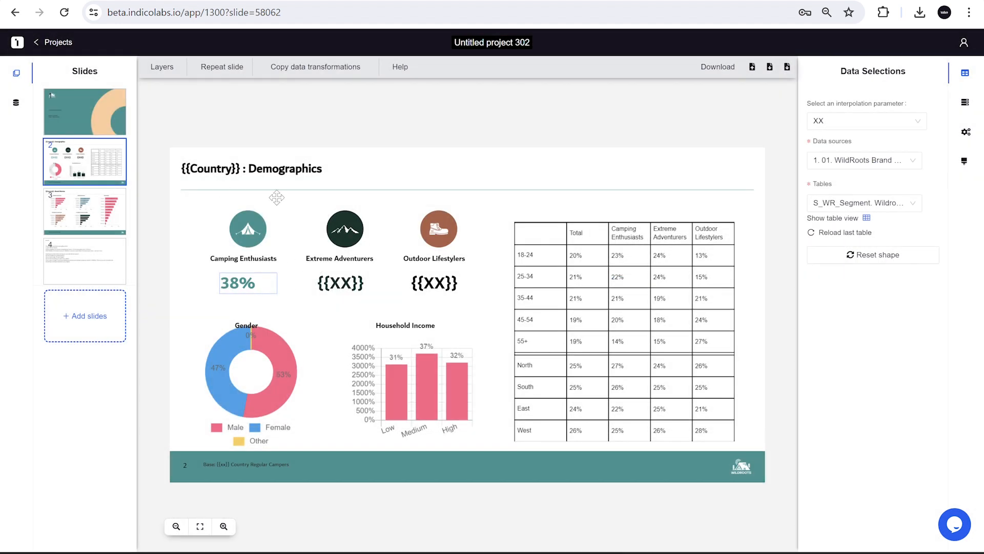
# Reuse the S_WR_Segment table to link the Extreme Adventurers {{XX}} placeholder to the Total cell of the Extreme Adventurers row
pyautogui.click(346, 288)
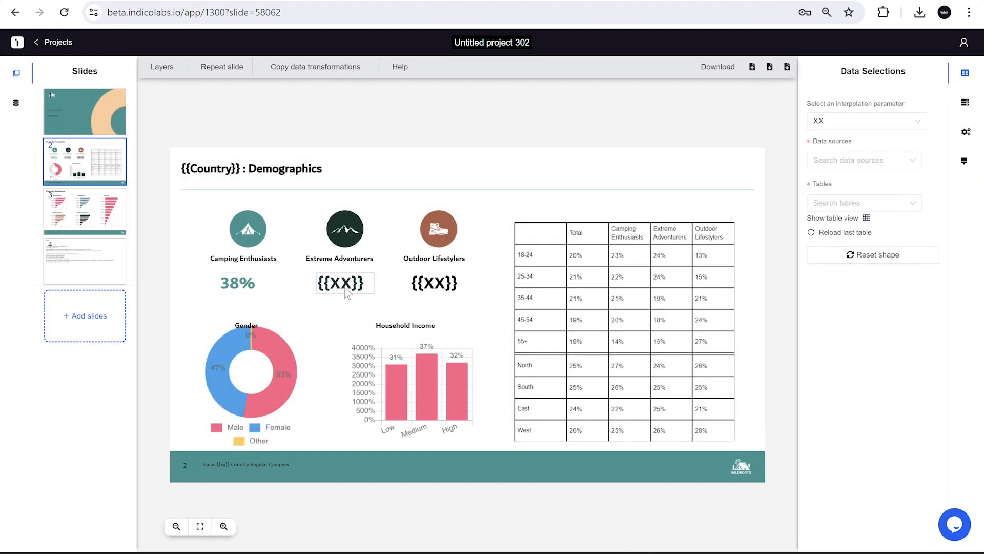
pyautogui.click(819, 235)
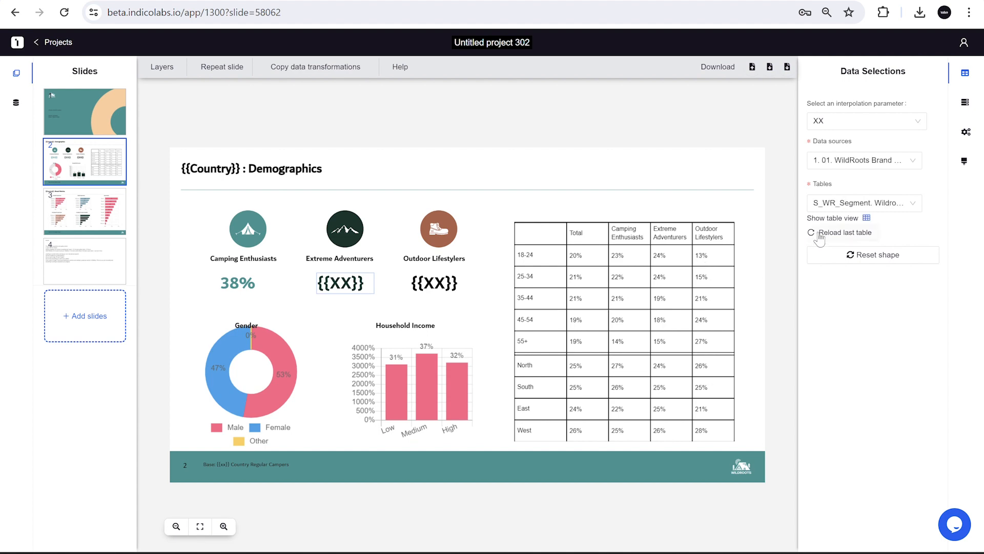
pyautogui.click(866, 219)
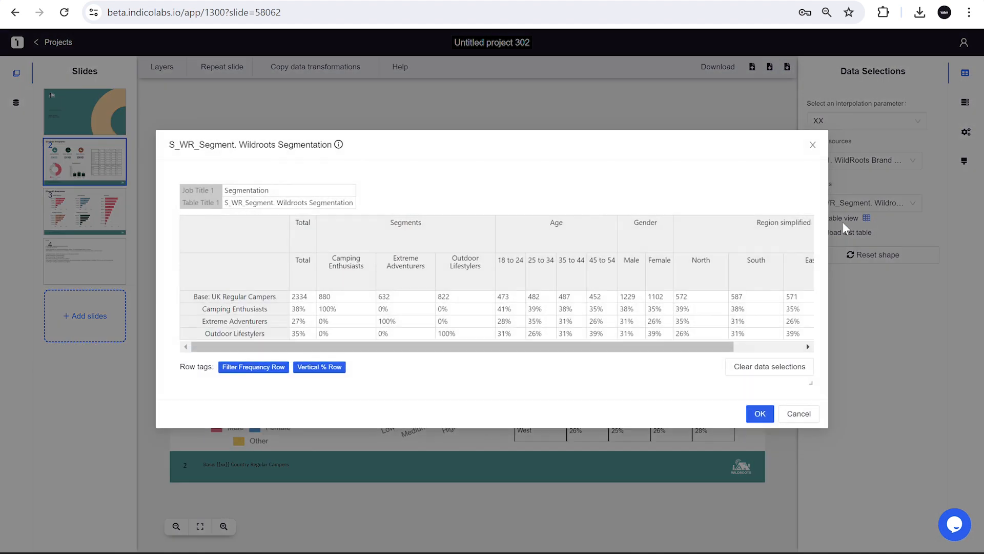
pyautogui.click(308, 322)
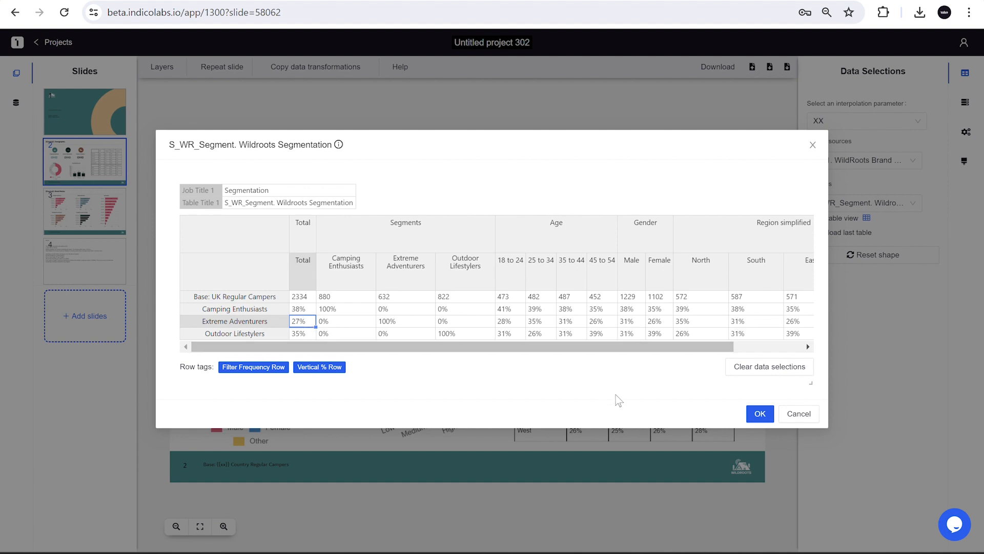
pyautogui.click(760, 414)
# Link the Outdoor Lifestylers {{XX}} placeholder to the Total cell of the Outdoor Lifestylers row in the S_WR_Segment table
pyautogui.click(435, 295)
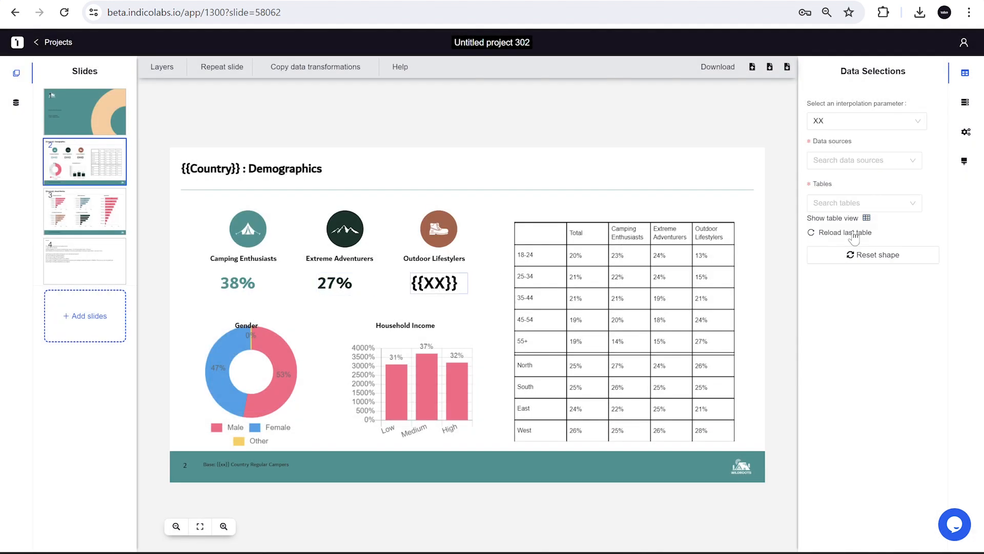
pyautogui.click(866, 219)
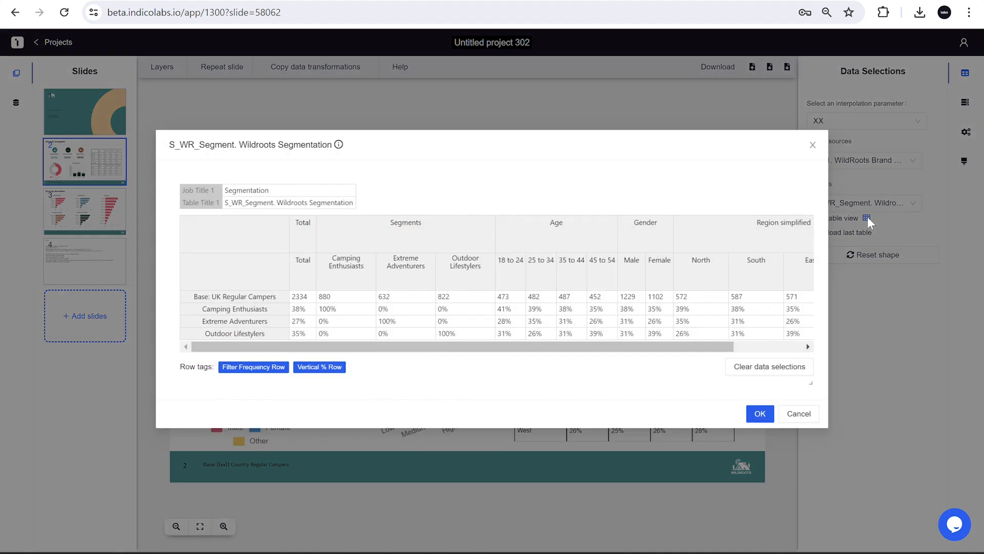
pyautogui.click(297, 334)
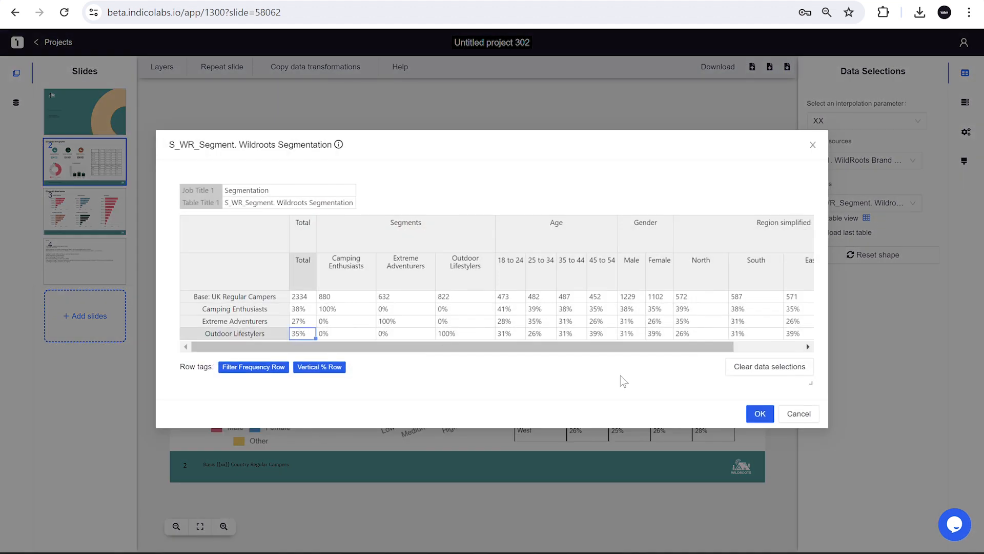
pyautogui.click(761, 414)
pyautogui.click(768, 425)
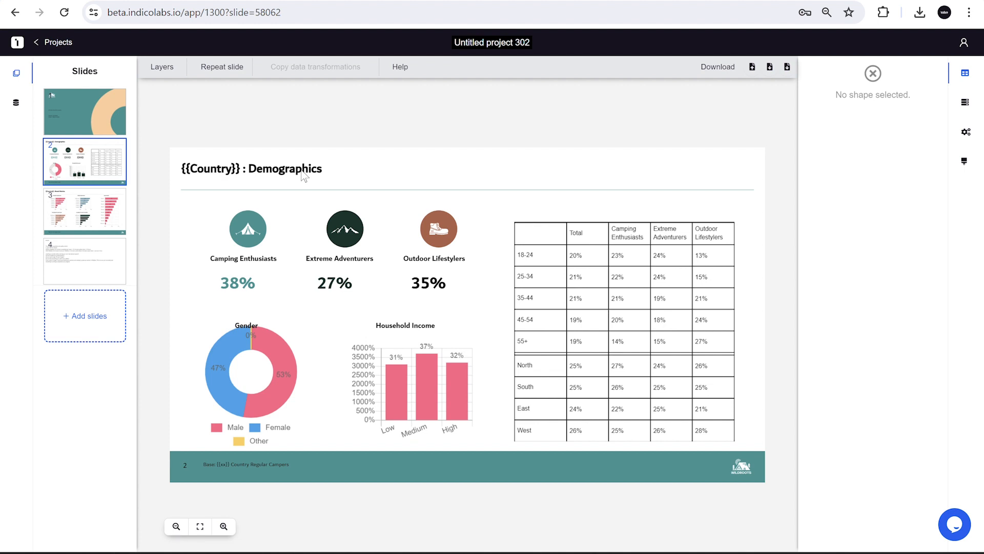
# Link the {{Country}} placeholder in the Demographics title to the Job Title 1 cell of the S_Country table
pyautogui.click(302, 176)
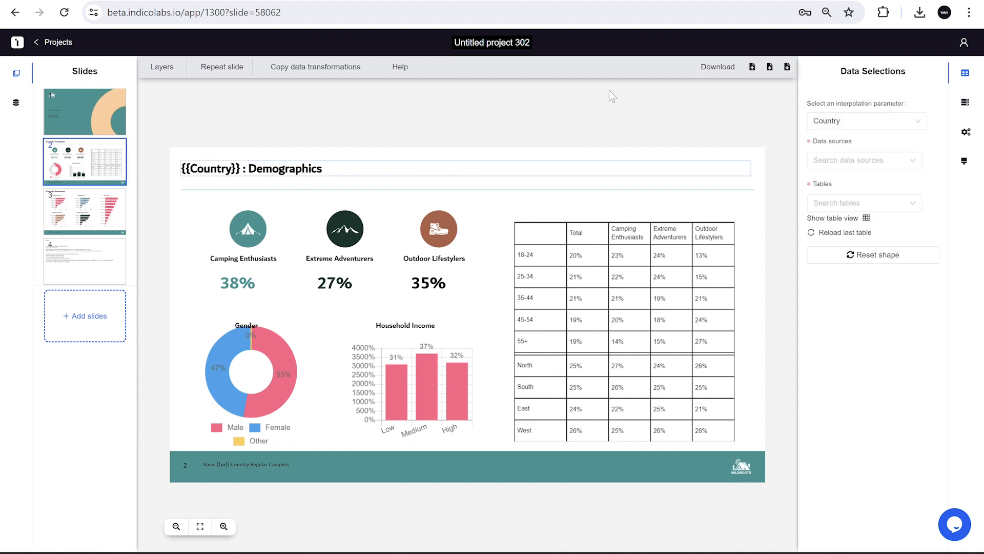
pyautogui.click(851, 233)
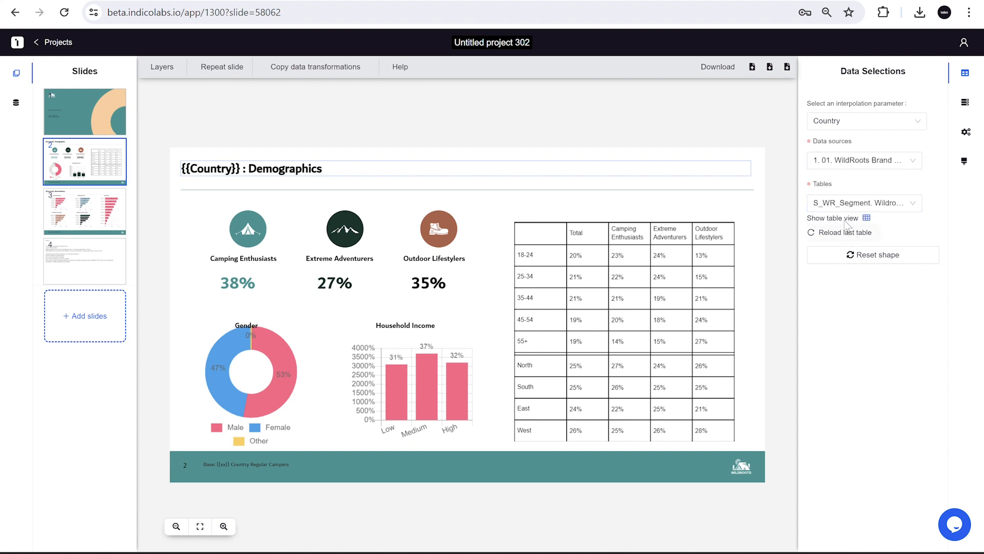
pyautogui.click(841, 203)
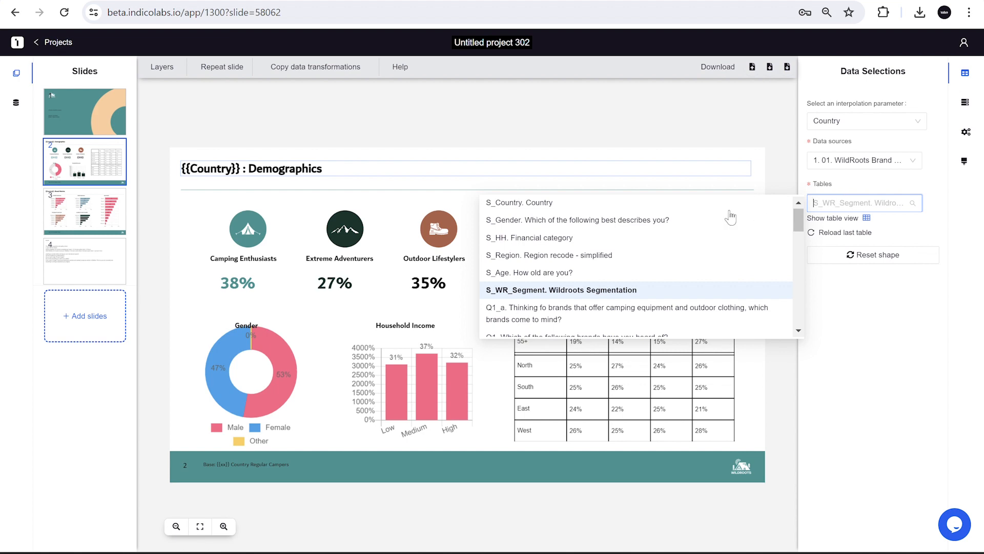
pyautogui.click(589, 208)
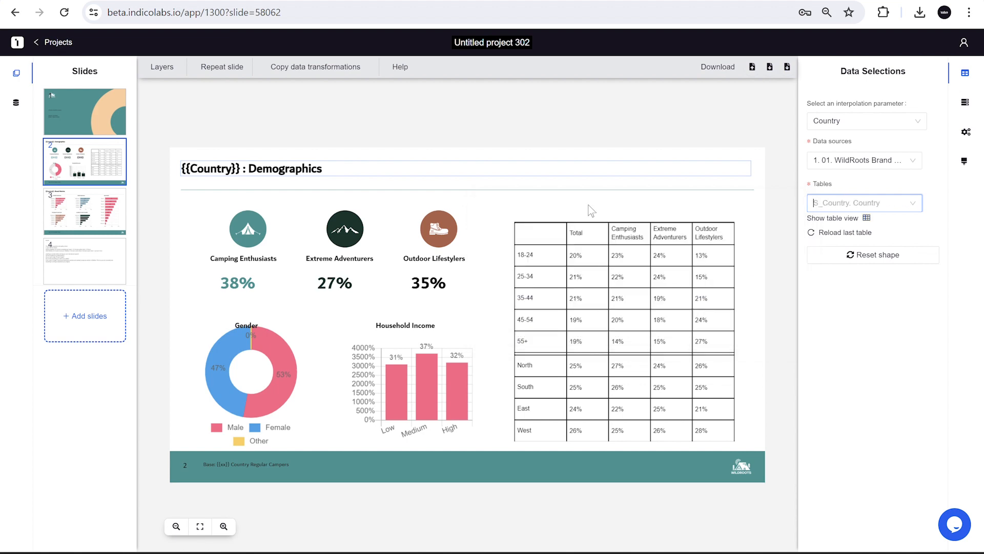
pyautogui.click(866, 218)
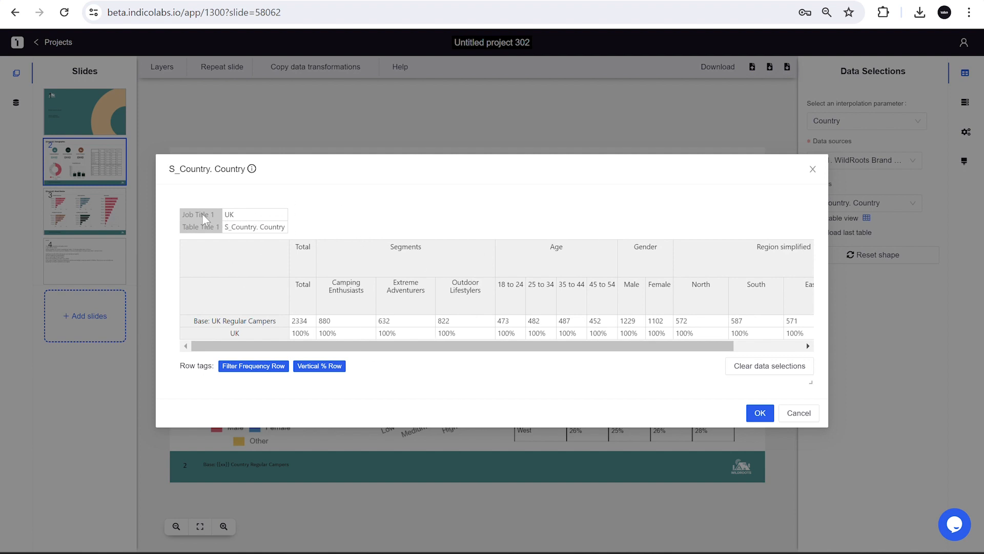
pyautogui.click(244, 219)
pyautogui.click(761, 413)
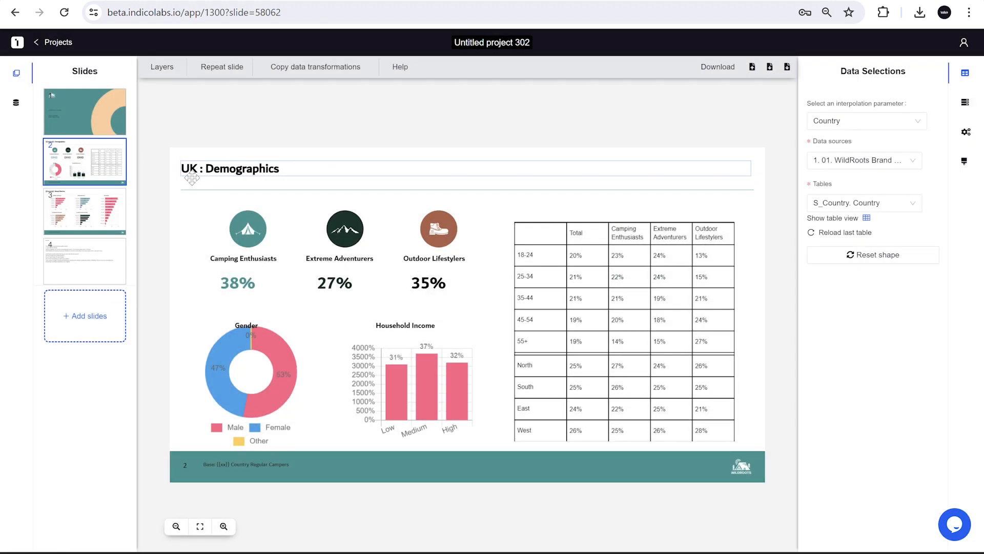
# Link the {{xx}} placeholder in the slide 2 base footnote to the Total cell of the Base: UK Regular Campers row in S_Country
pyautogui.click(213, 466)
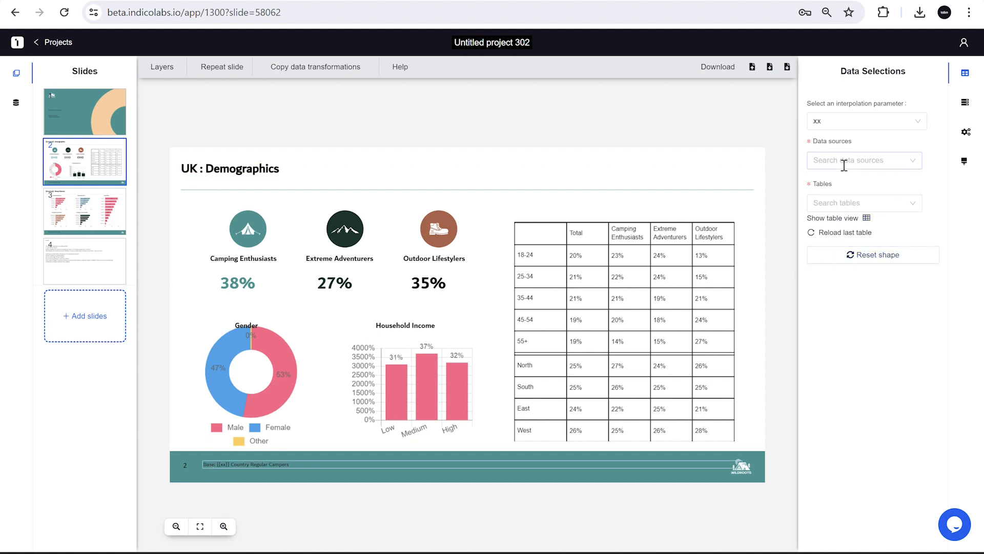
pyautogui.click(857, 235)
pyautogui.click(866, 218)
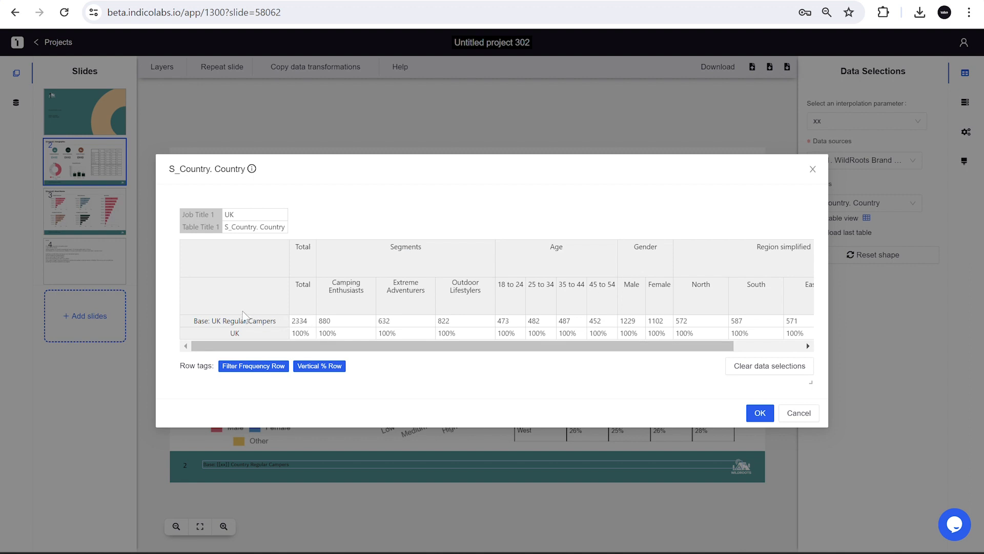
pyautogui.click(302, 321)
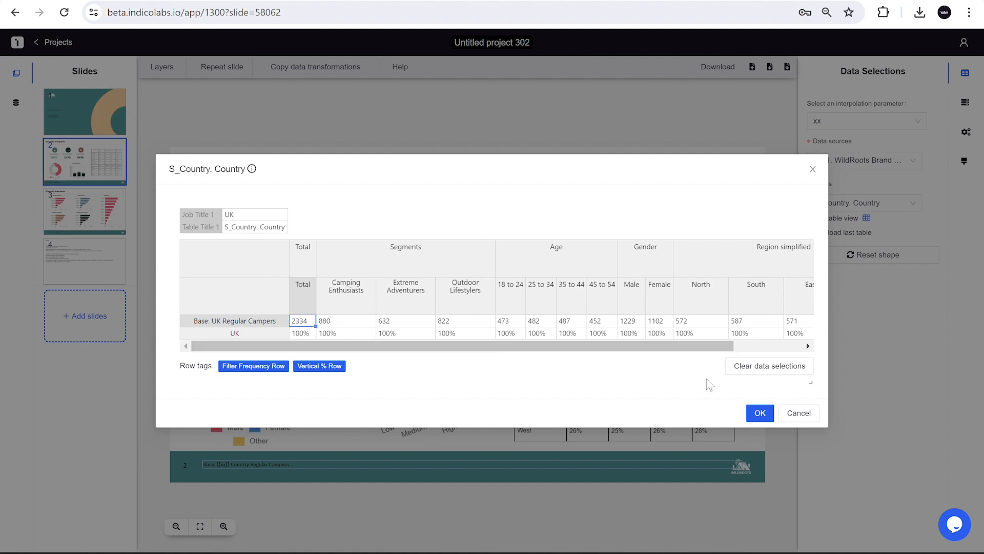
pyautogui.click(760, 414)
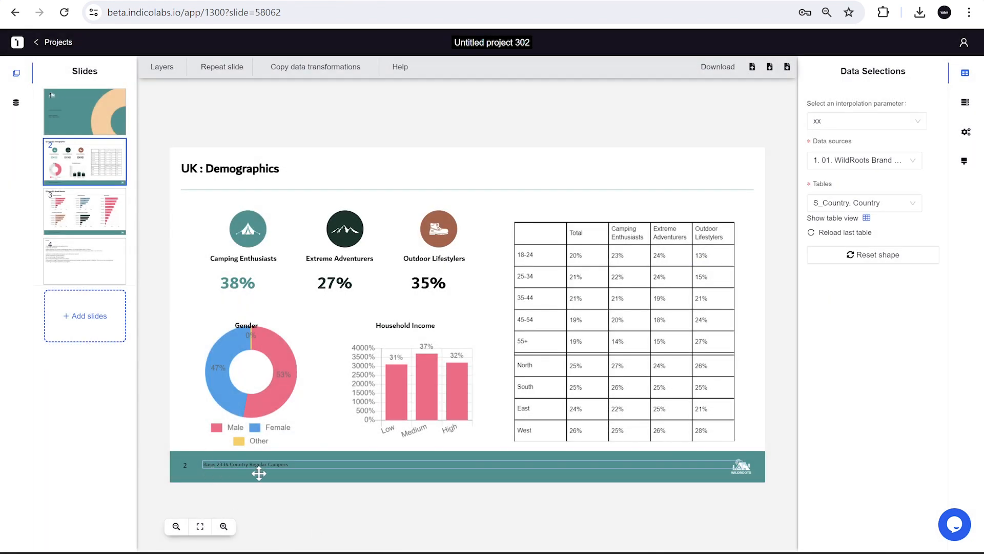
pyautogui.click(270, 487)
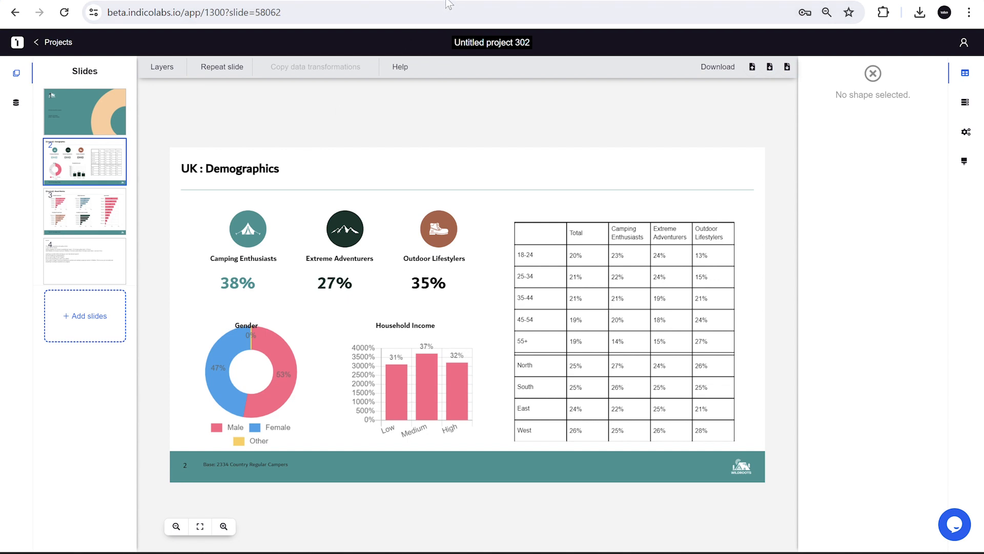
# On the Brand Metrics slide, fill the Unaided awareness chart with the Total column of the Q1_a table, using only Vertical % rows
pyautogui.click(95, 211)
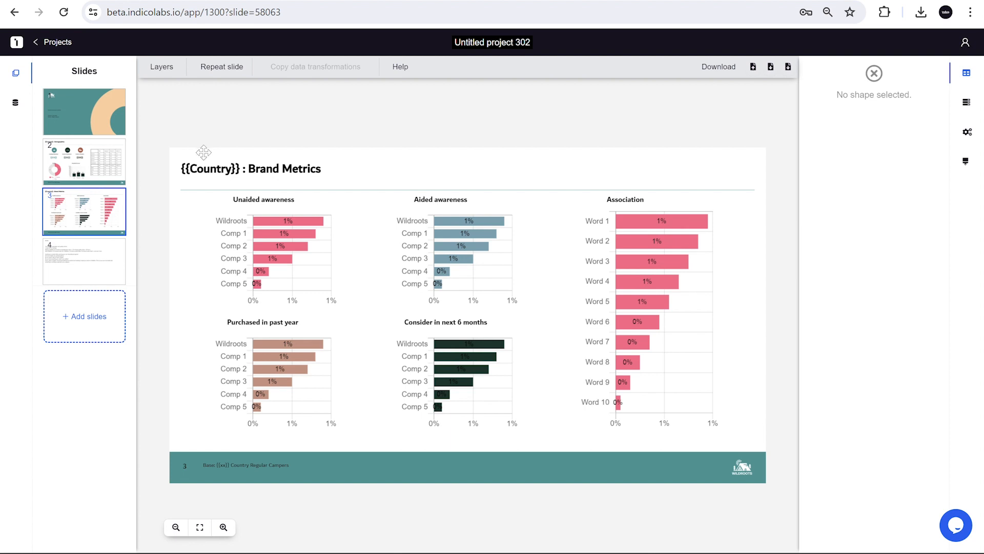
pyautogui.click(280, 258)
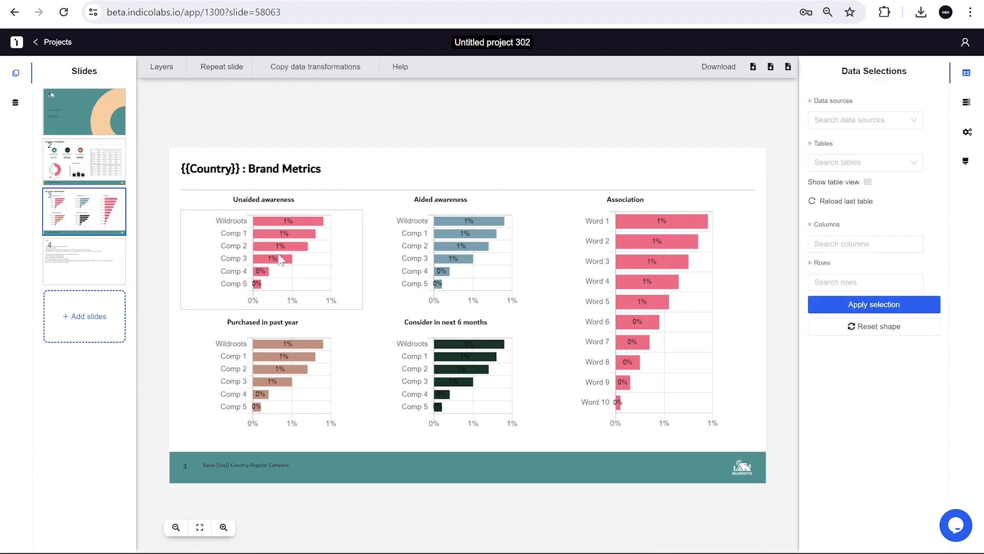
pyautogui.click(846, 201)
pyautogui.click(905, 162)
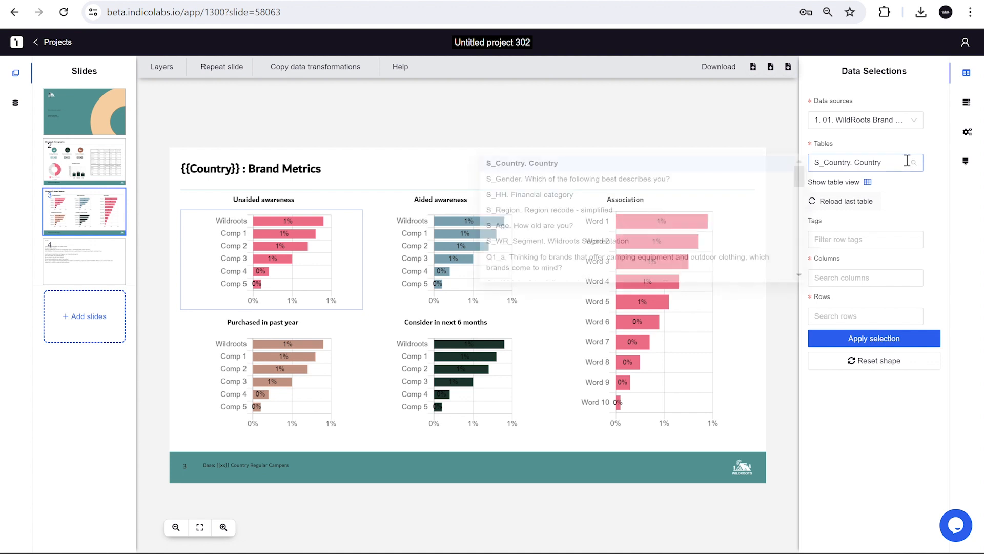
pyautogui.scroll(-2, 773, 213)
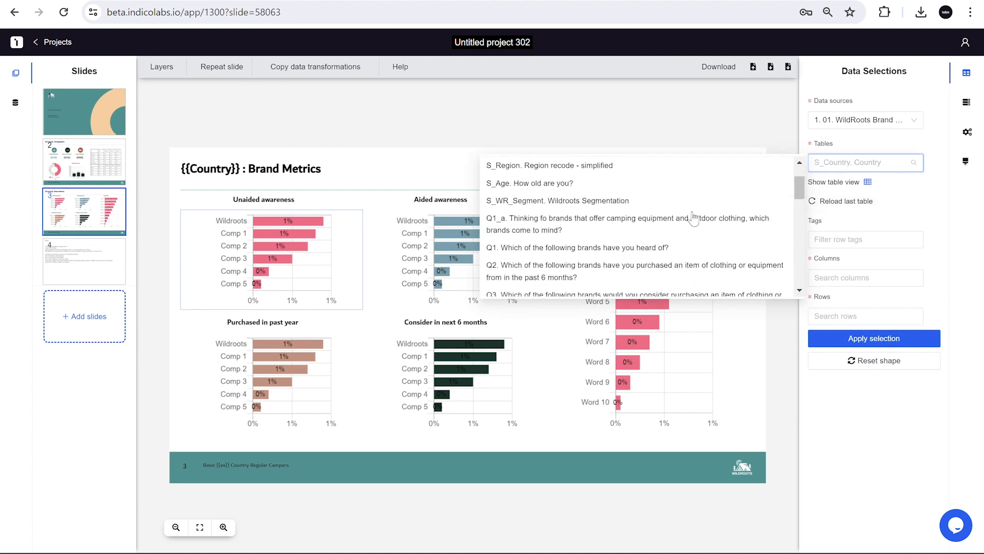
pyautogui.click(608, 235)
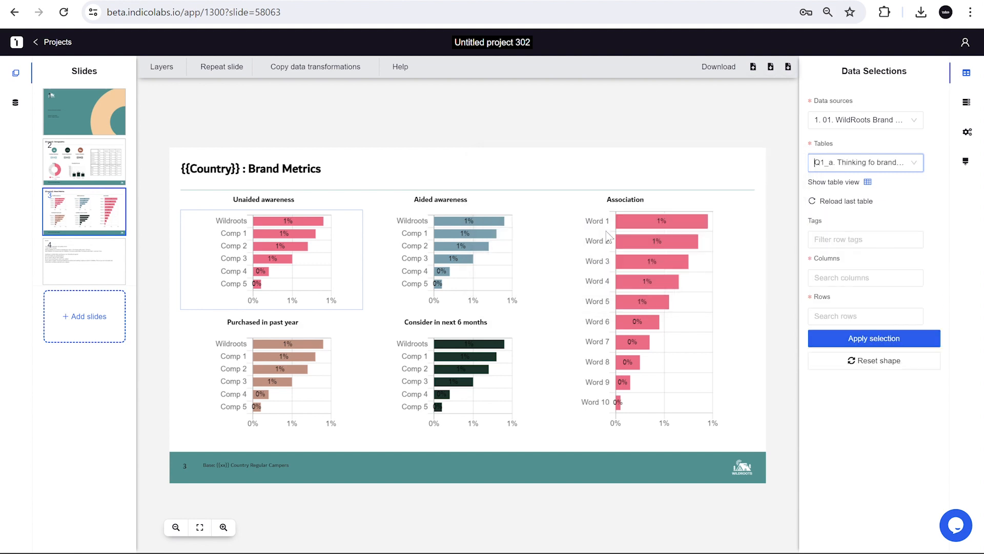
pyautogui.click(868, 182)
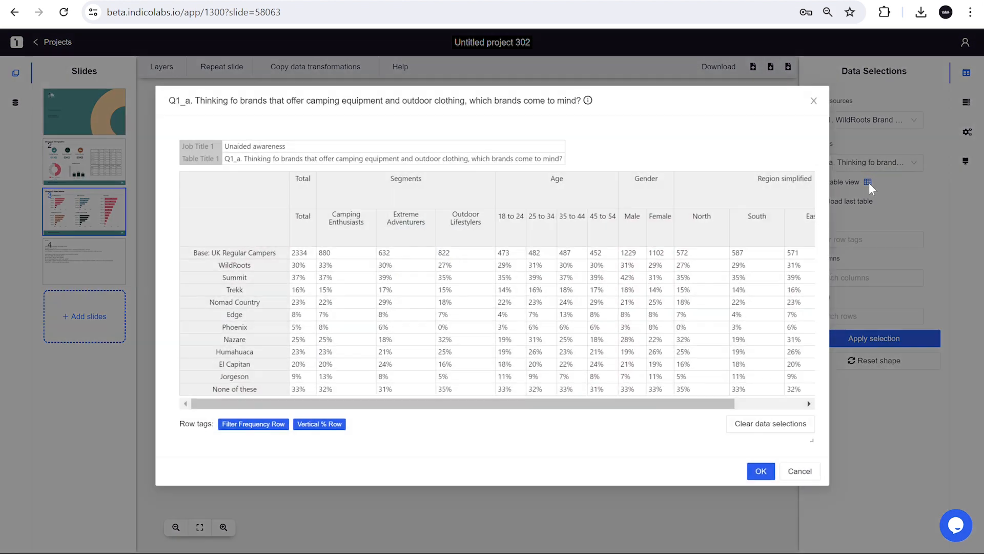
pyautogui.click(256, 425)
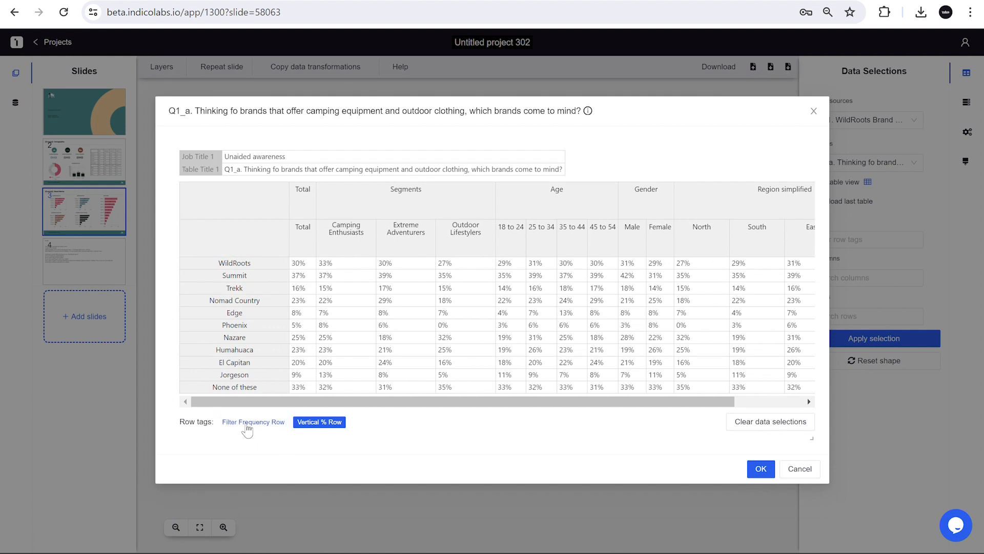
pyautogui.click(306, 232)
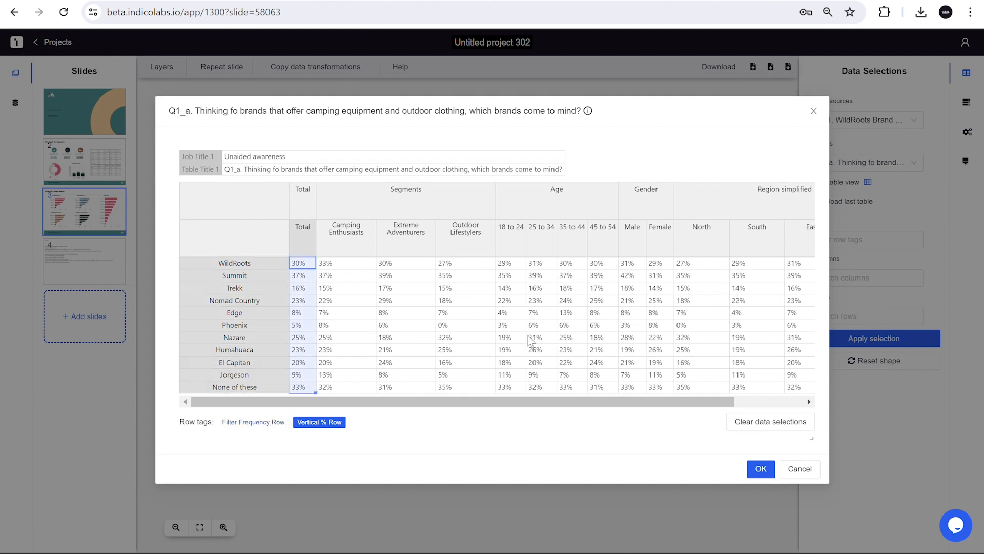
pyautogui.click(762, 469)
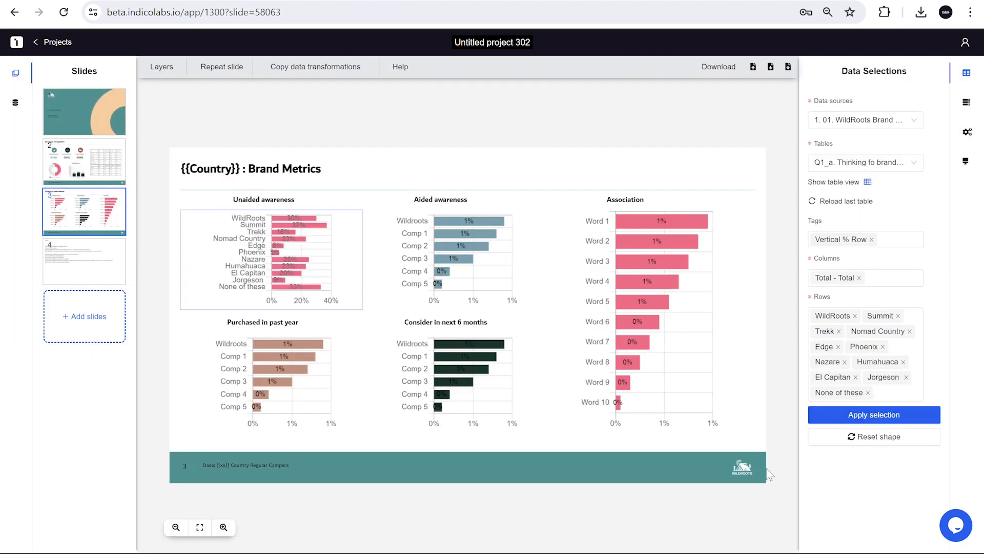
# Fill the Aided awareness chart with the Total column of the Q1 brands heard of table, using only Vertical % rows
pyautogui.click(460, 243)
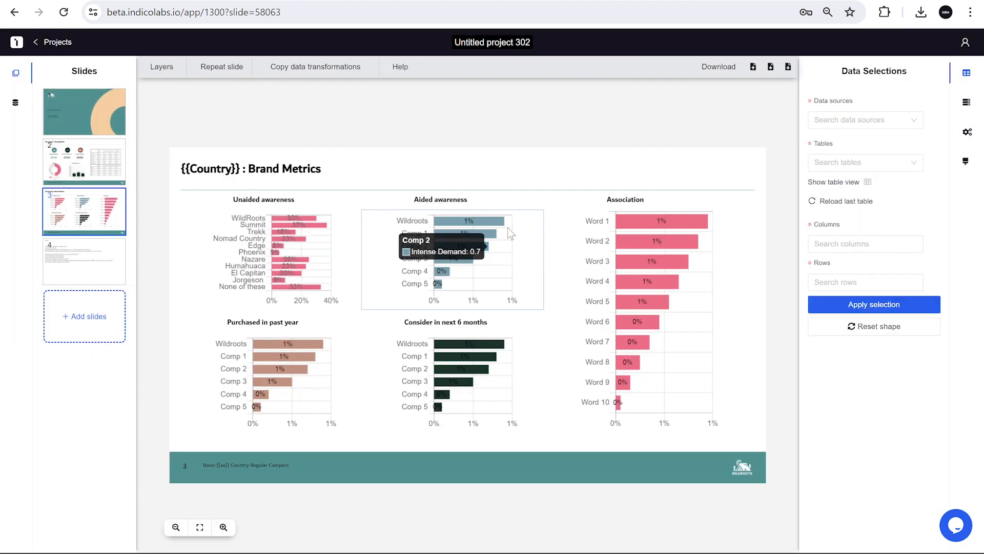
pyautogui.click(841, 162)
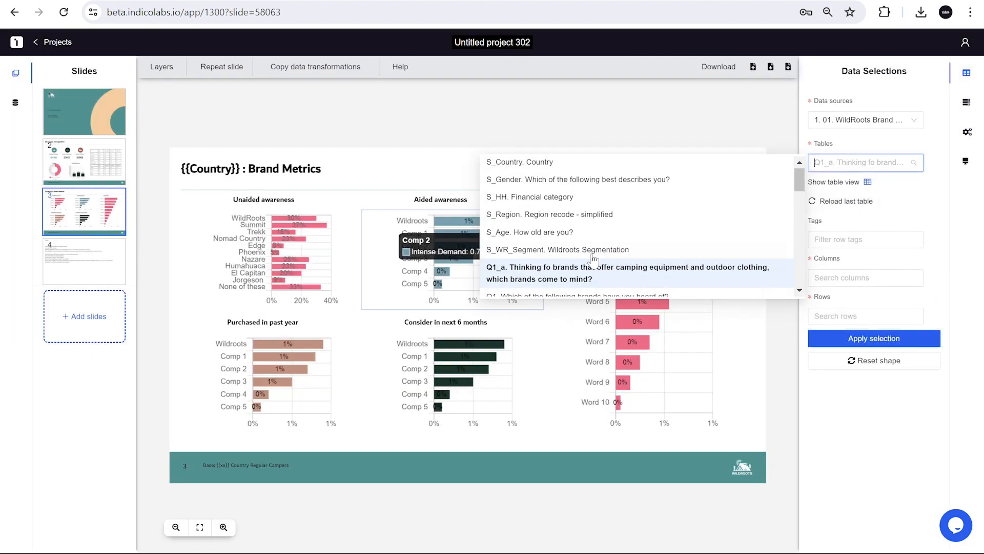
pyautogui.scroll(-1, 584, 246)
pyautogui.click(575, 252)
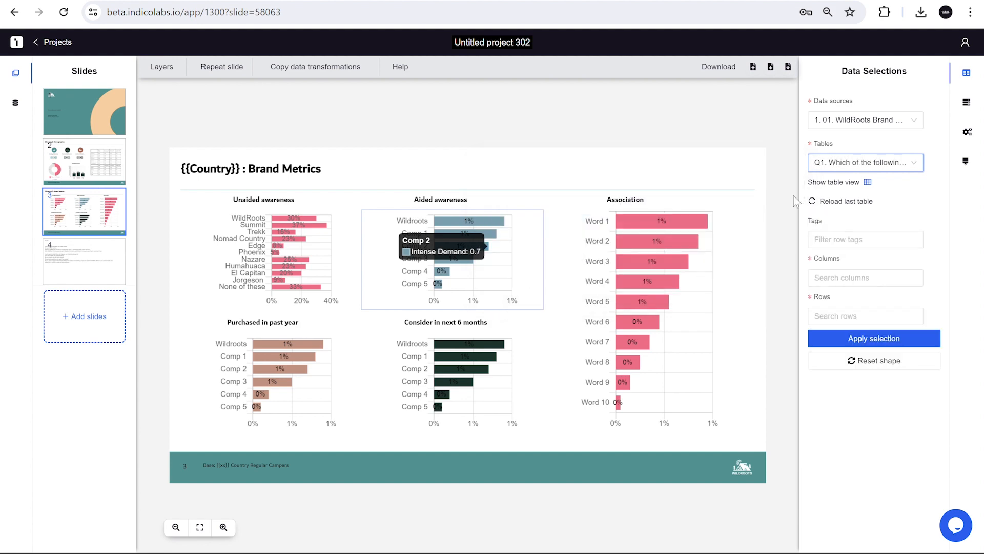
pyautogui.click(867, 182)
pyautogui.click(239, 426)
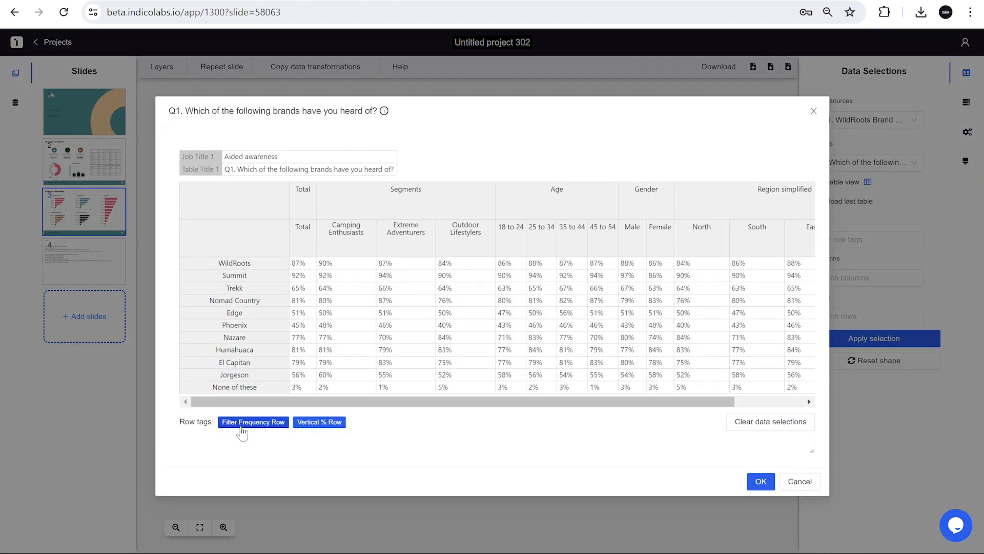
pyautogui.click(773, 469)
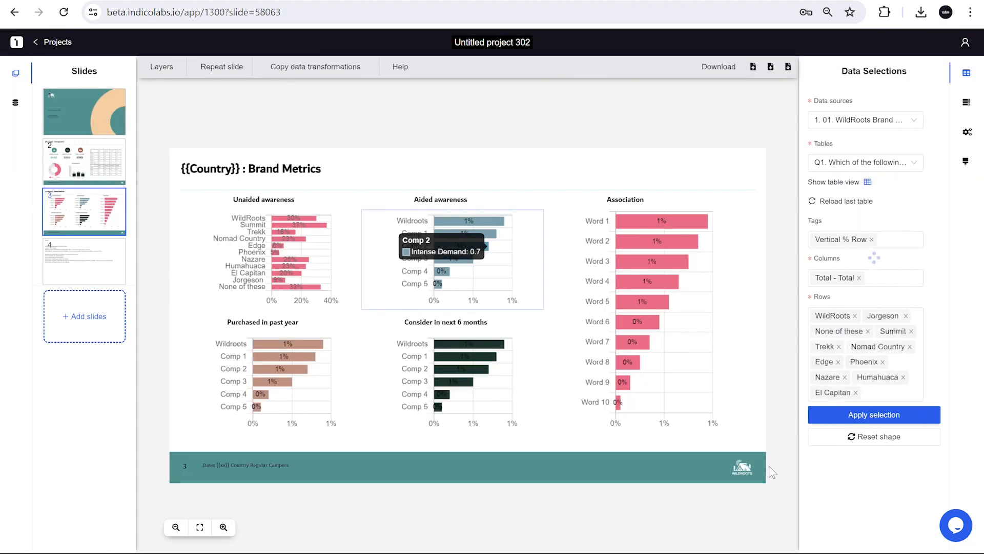
# Fill the Purchased in past year chart with the Total column of the Q2 table, using only Vertical % rows
pyautogui.click(266, 368)
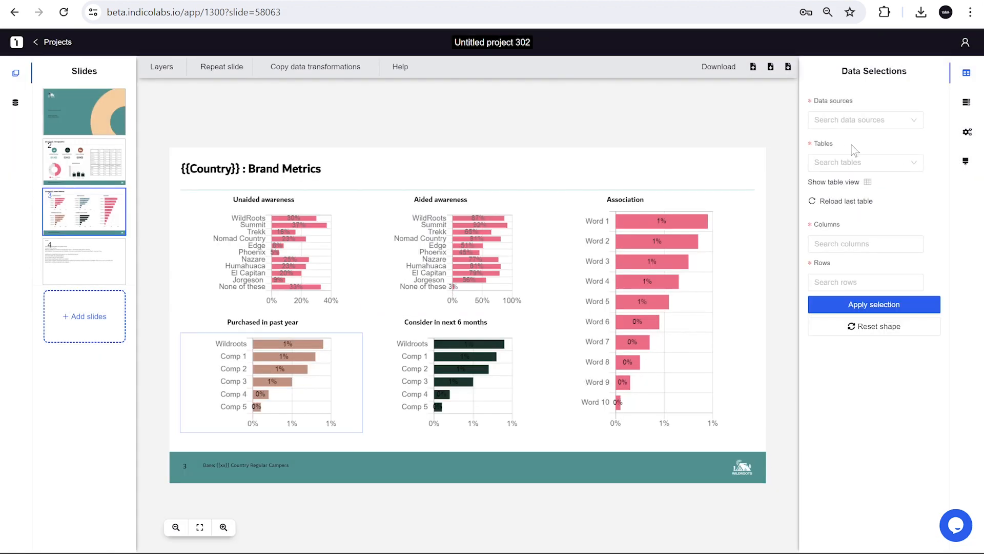
pyautogui.click(831, 168)
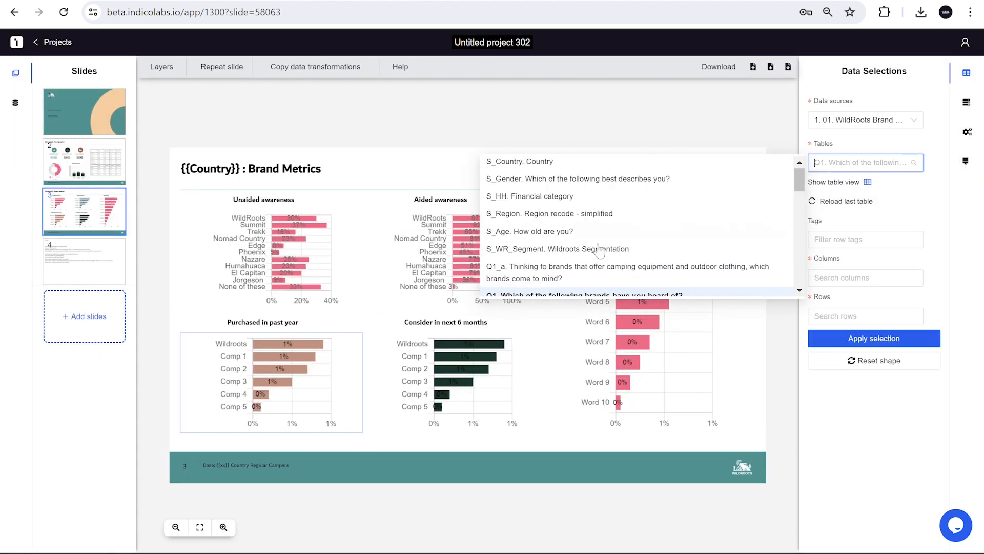
pyautogui.scroll(-2, 584, 251)
pyautogui.click(558, 270)
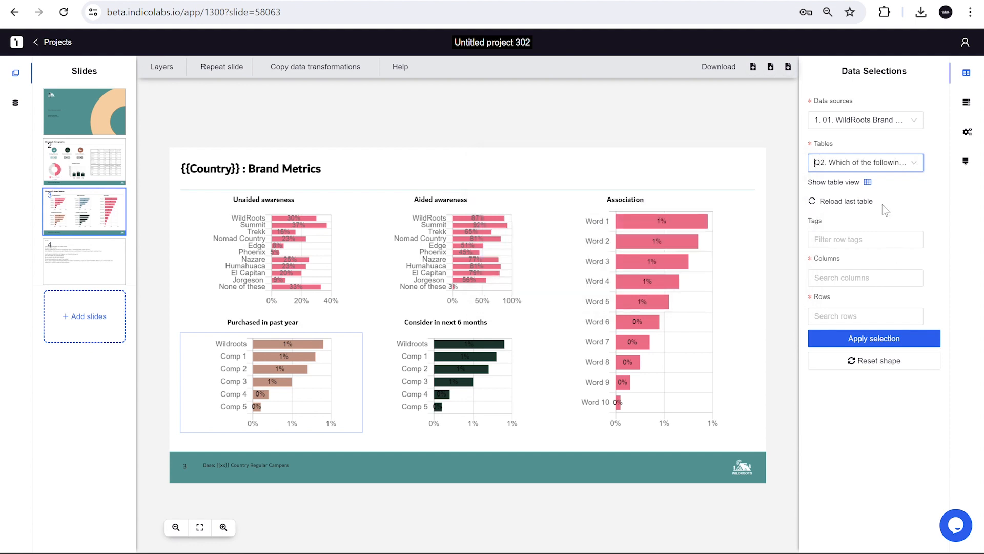
pyautogui.click(868, 182)
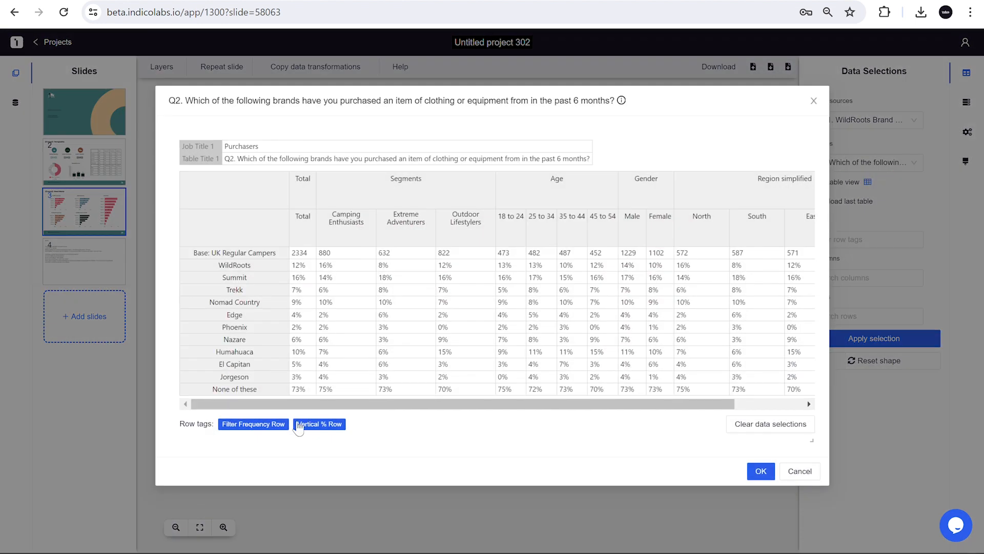
pyautogui.click(263, 426)
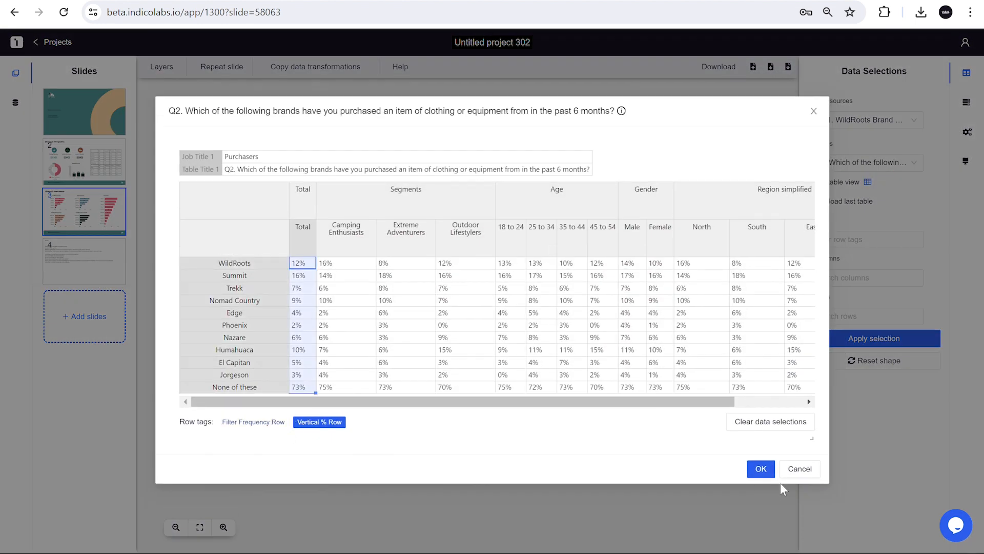
pyautogui.click(761, 468)
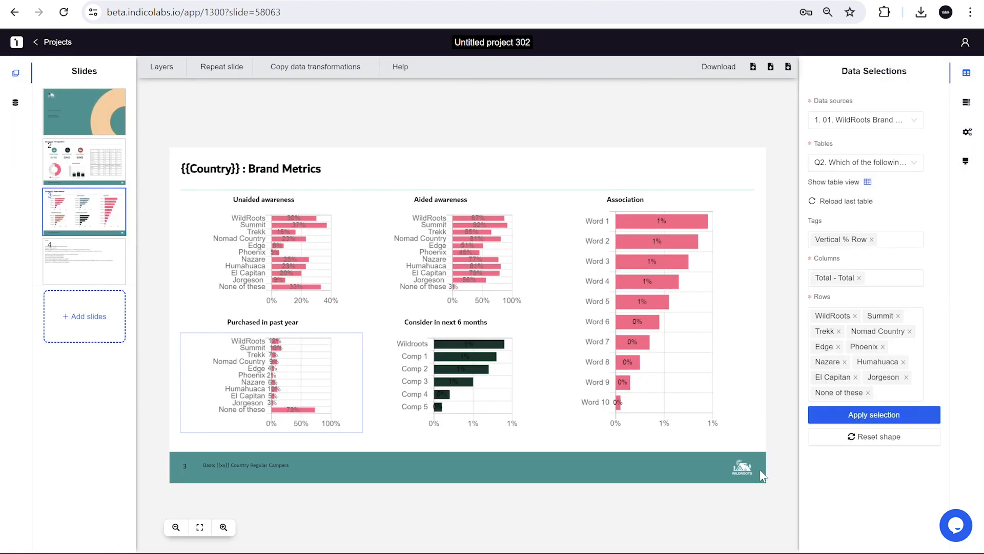
# Fill the Consider in next 6 months chart with the Total column of the Q3 table, using only Vertical % rows
pyautogui.click(502, 394)
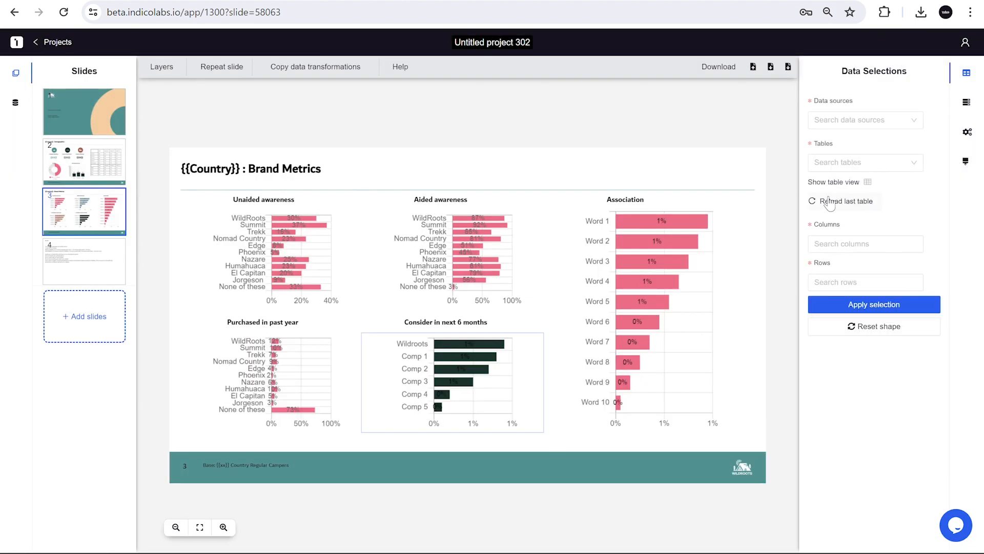
pyautogui.click(870, 163)
pyautogui.scroll(-2, 666, 256)
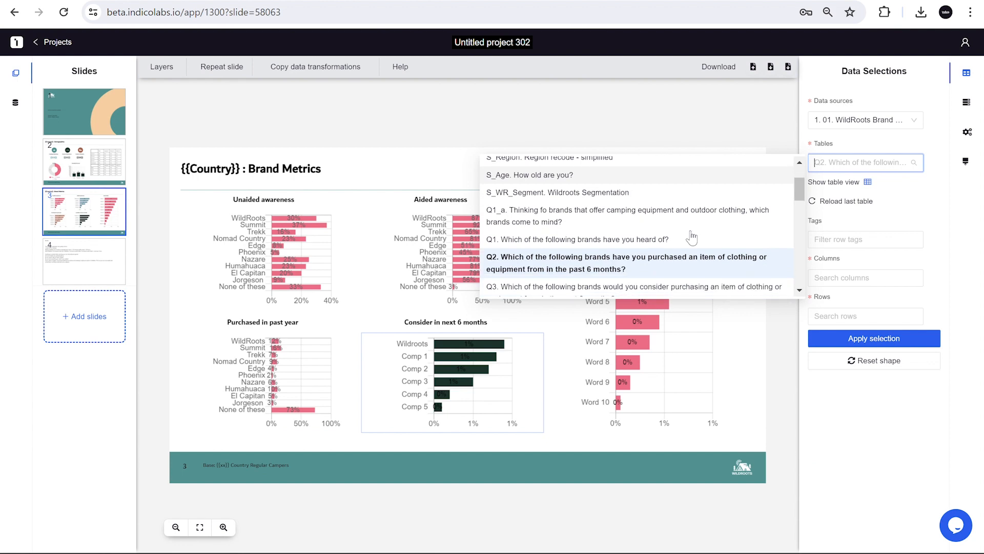
pyautogui.click(643, 292)
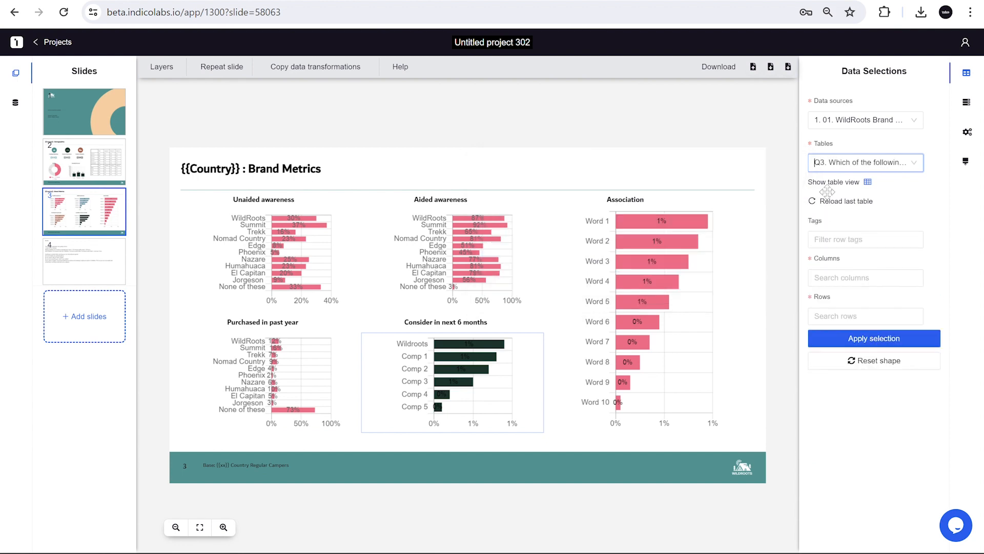
pyautogui.click(867, 182)
pyautogui.click(277, 418)
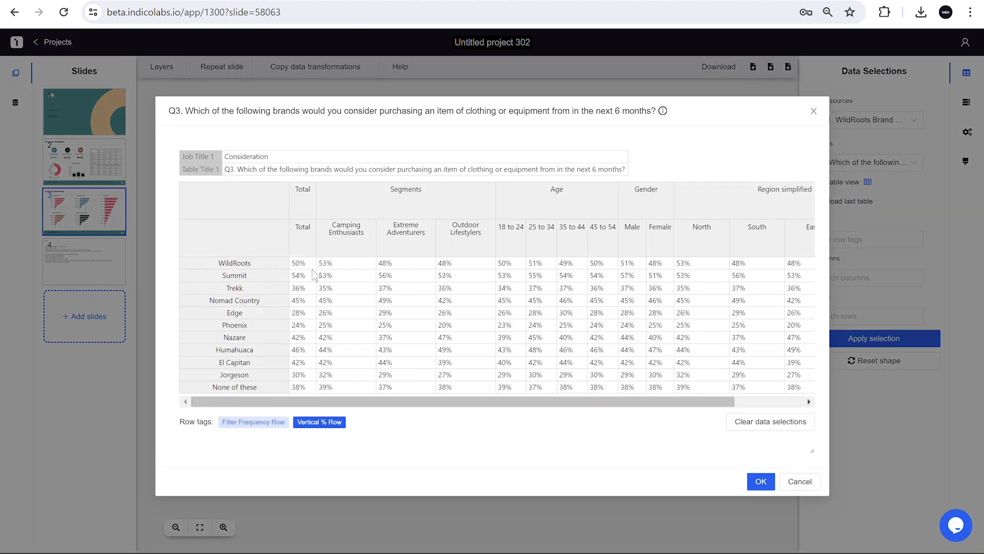
pyautogui.click(300, 239)
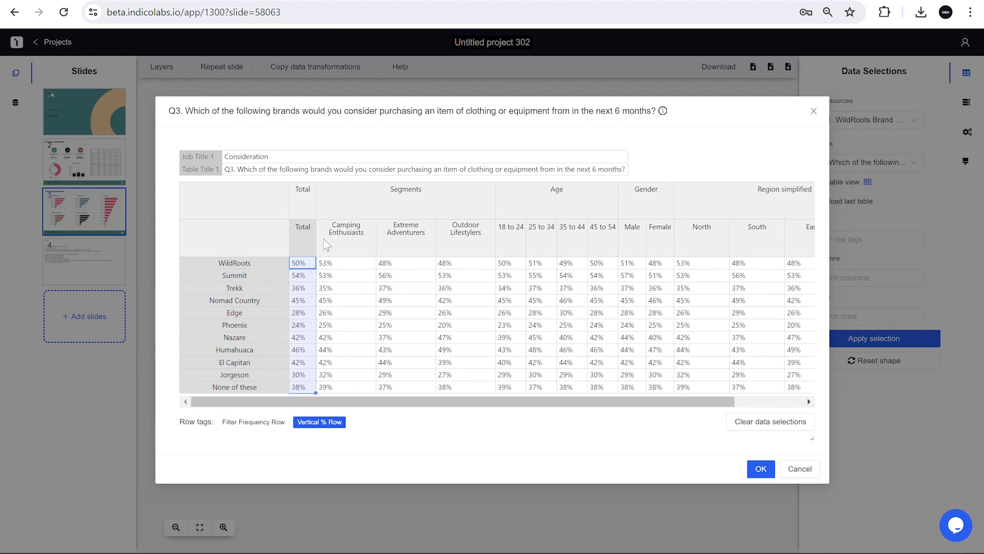
pyautogui.click(761, 469)
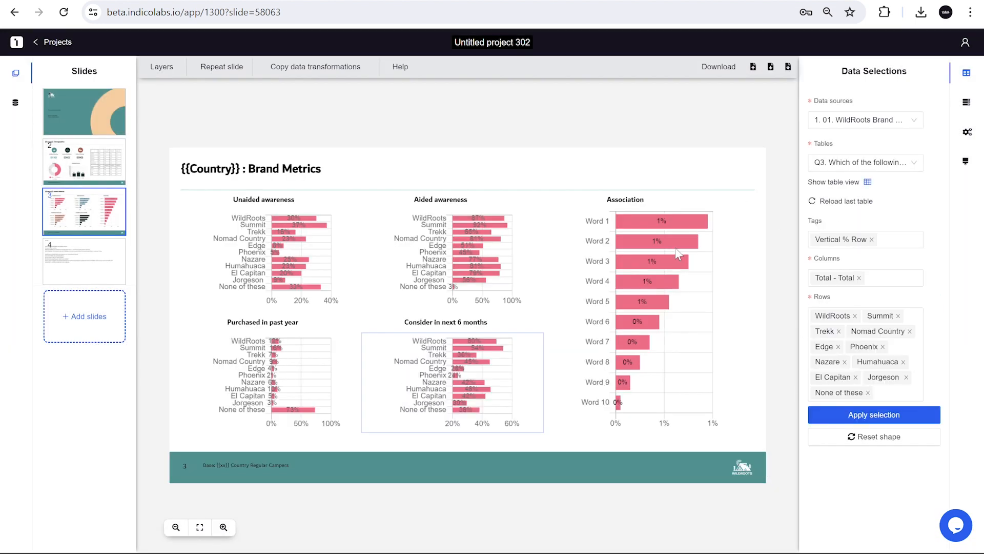
pyautogui.click(360, 277)
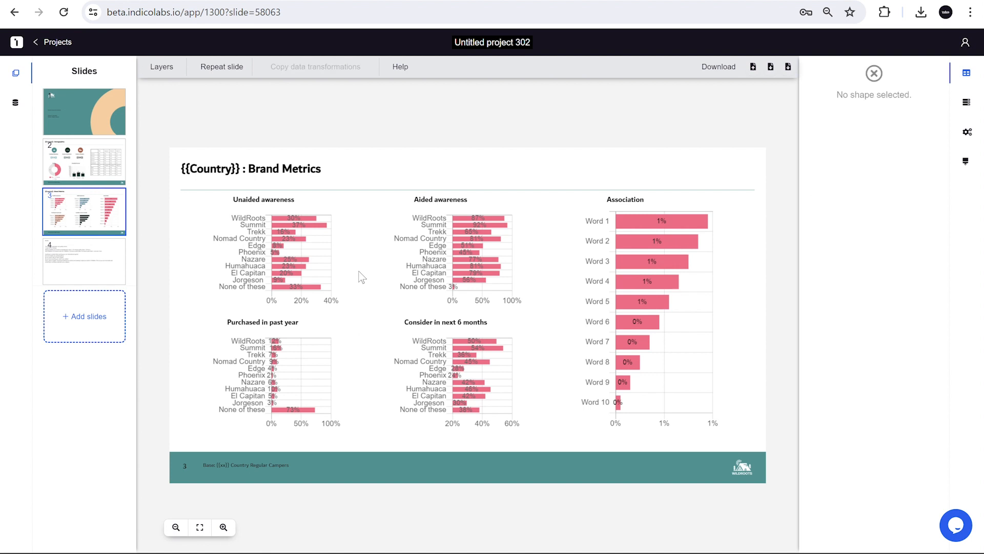
# Add a Sort by transformation to the Unaided awareness chart, ordering by the Total - Total column in descending order
pyautogui.click(302, 263)
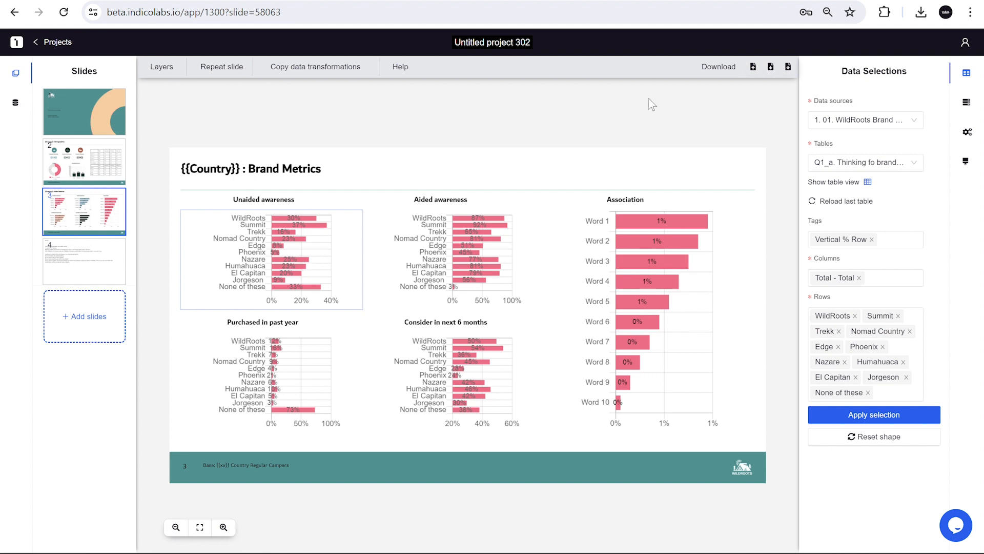
pyautogui.click(967, 105)
pyautogui.click(846, 102)
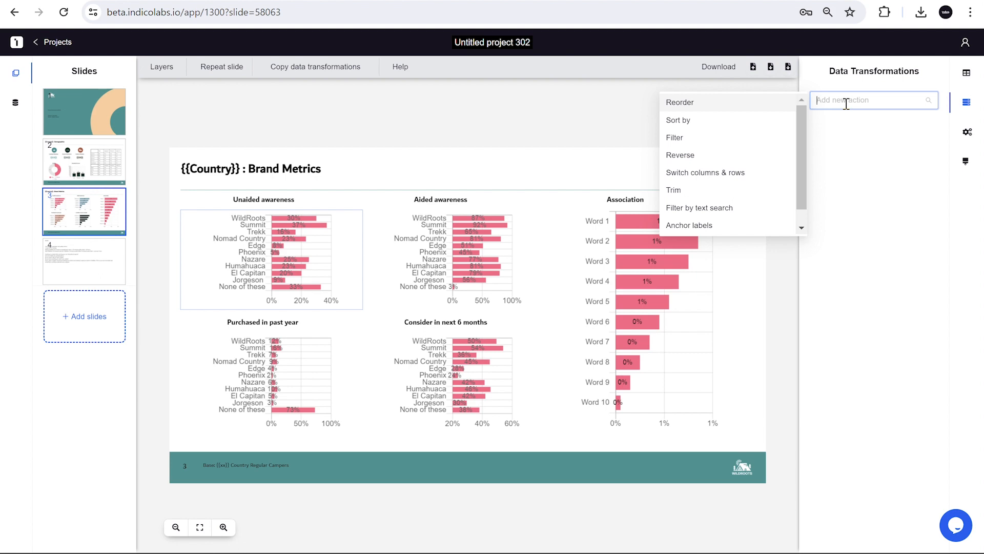
pyautogui.click(746, 119)
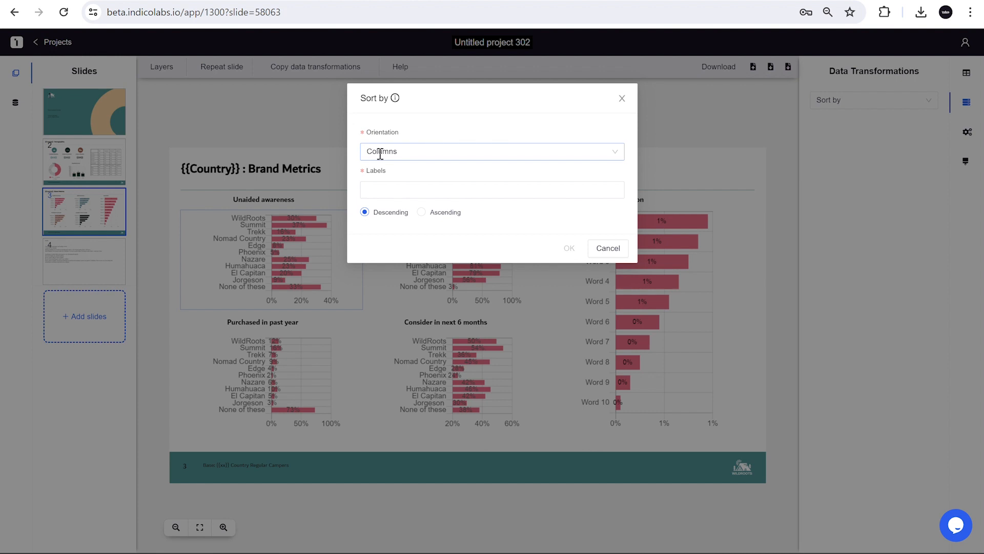
pyautogui.click(415, 197)
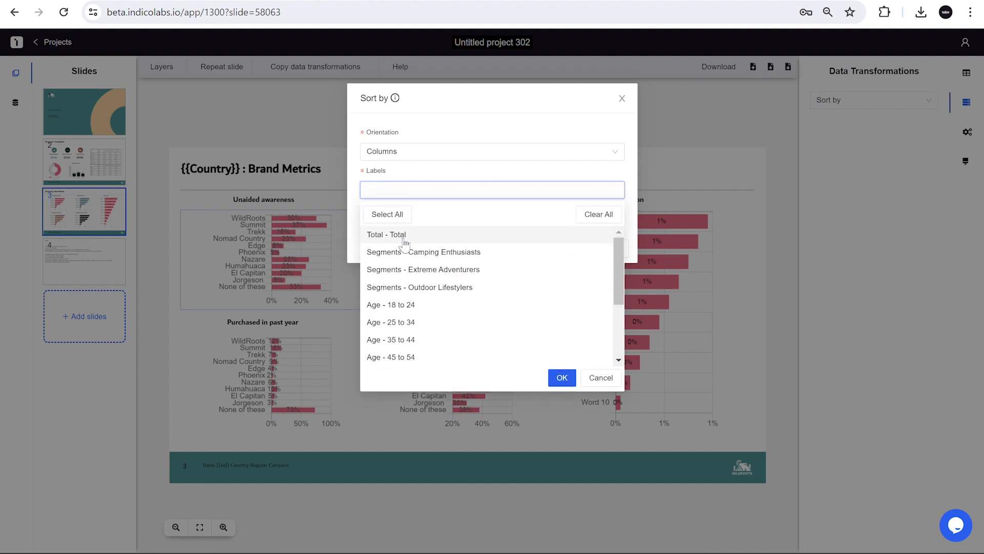
pyautogui.click(401, 235)
pyautogui.click(445, 169)
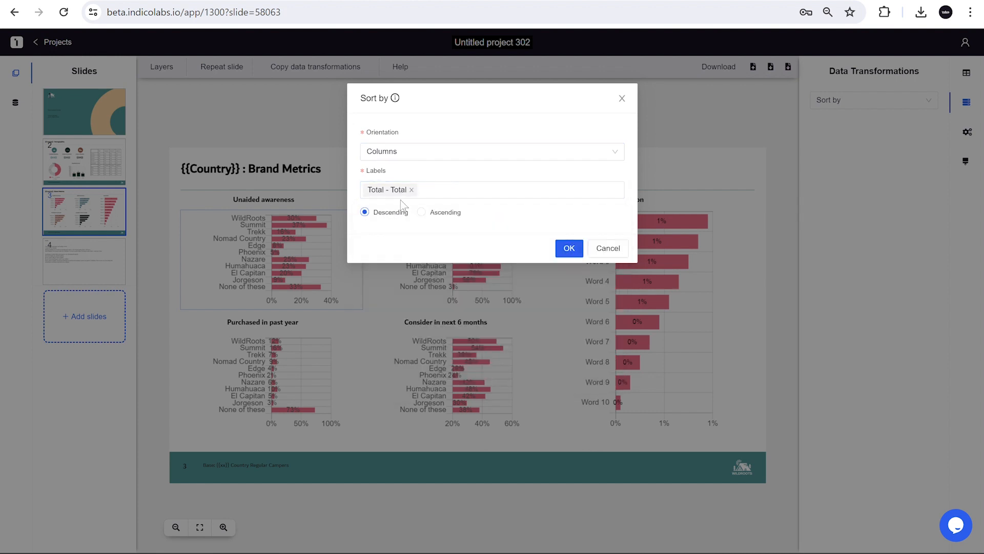
pyautogui.click(568, 248)
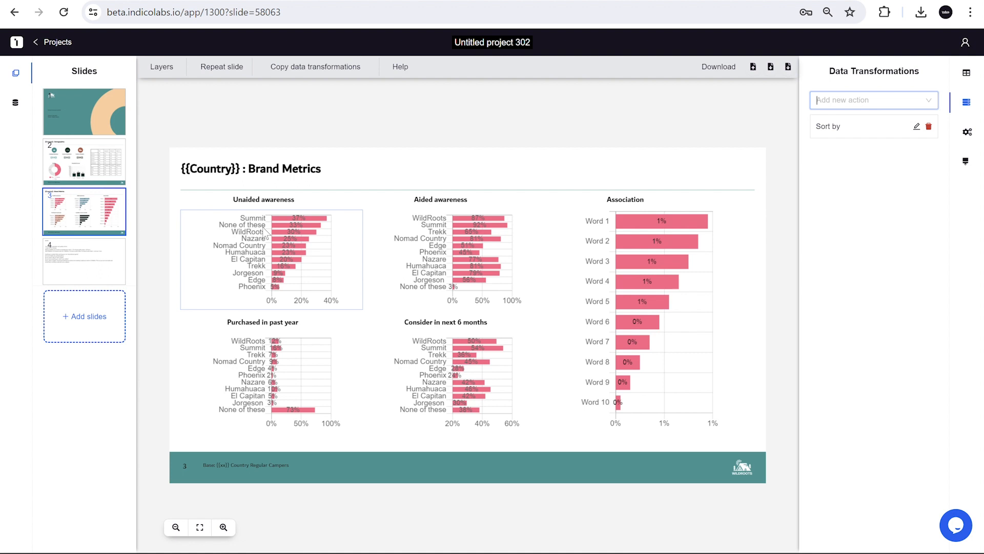
# Add a Filter by text search transformation that removes rows whose label starts with "None" from the Unaided awareness chart
pyautogui.click(829, 103)
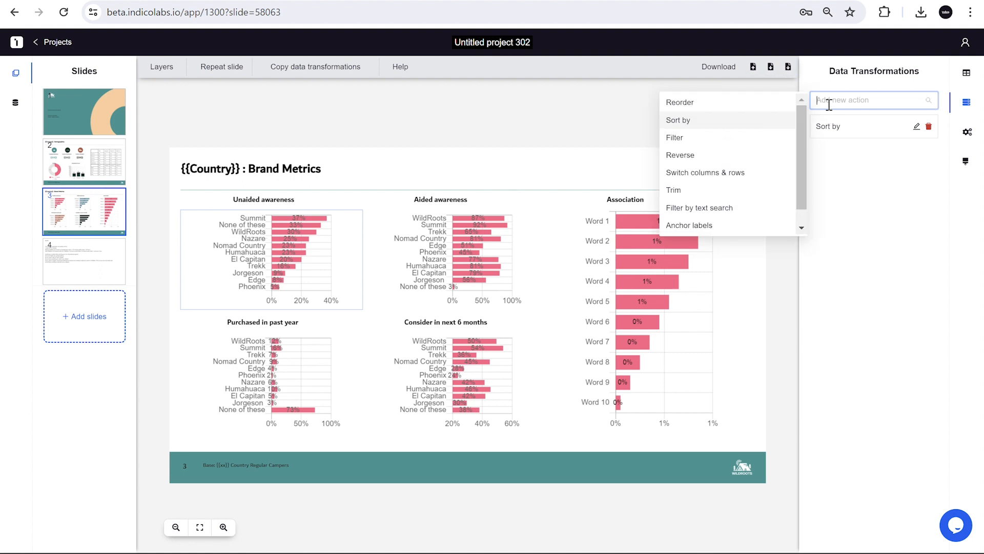
pyautogui.click(729, 210)
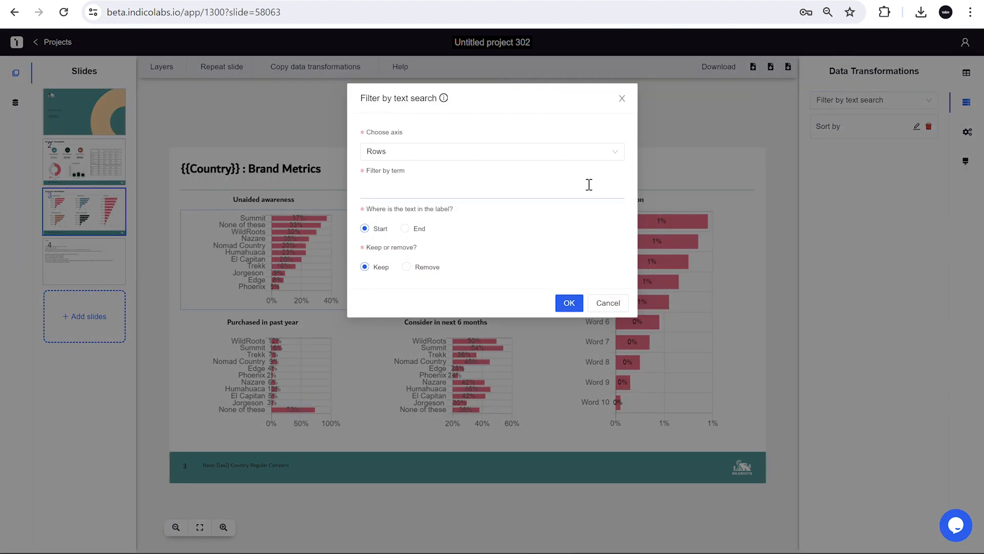
pyautogui.click(589, 189)
pyautogui.click(373, 136)
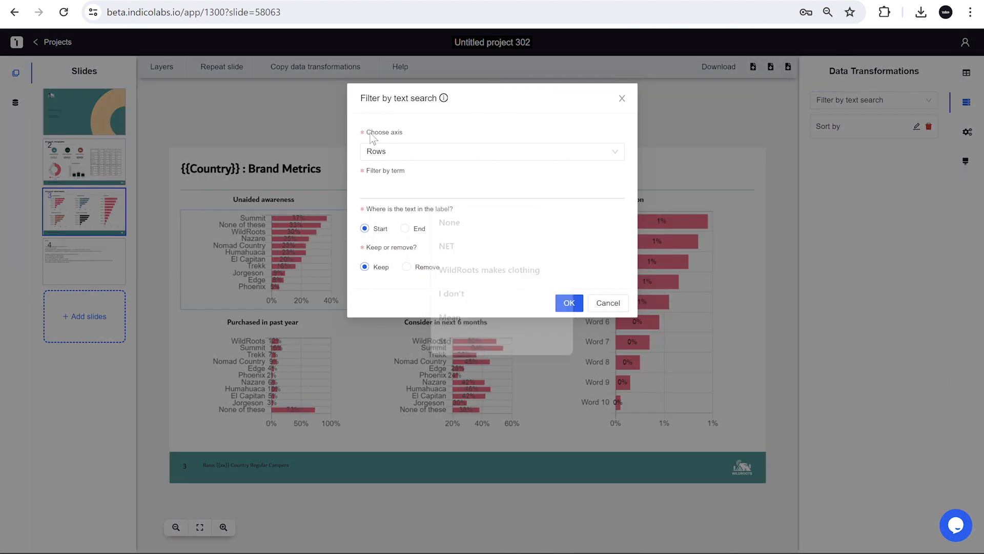
pyautogui.click(383, 192)
pyautogui.click(447, 221)
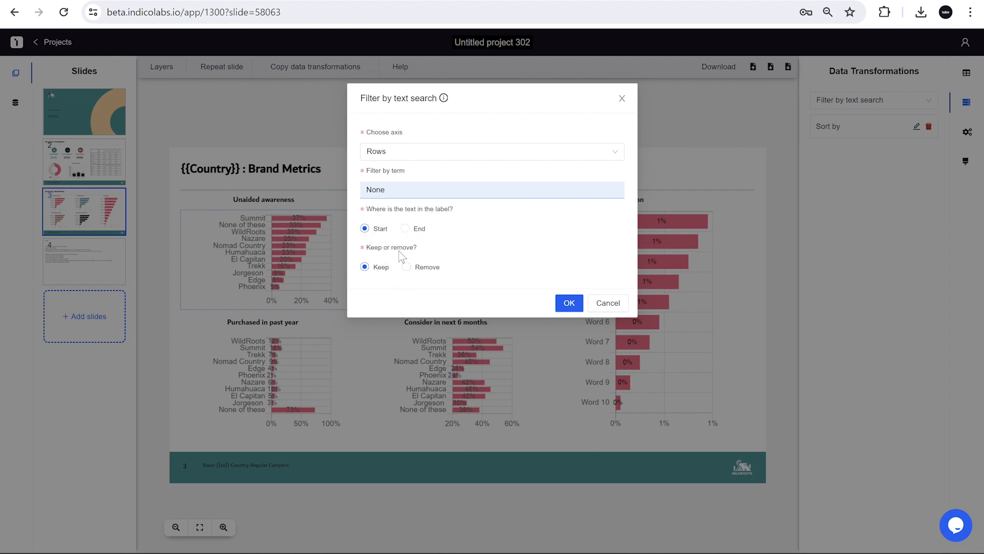
pyautogui.click(407, 267)
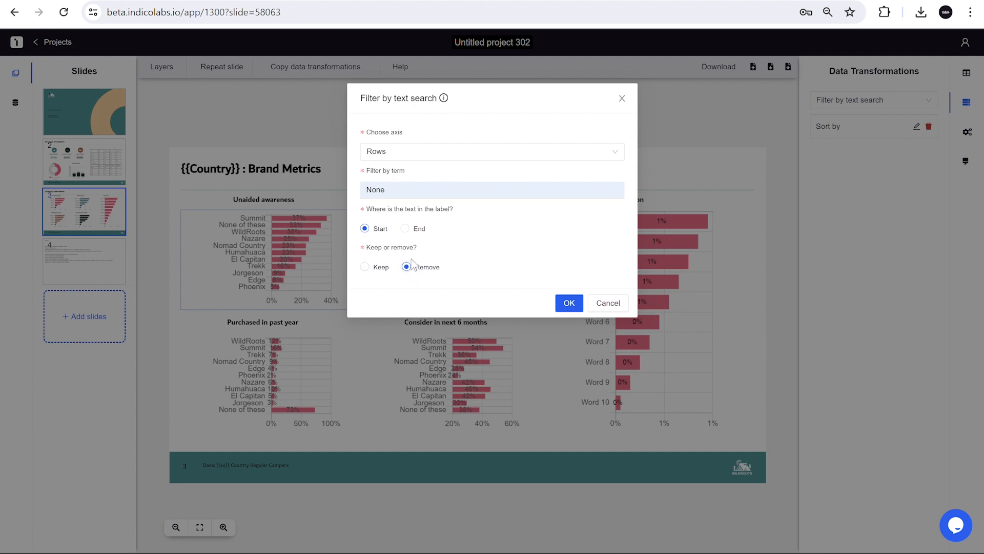
pyautogui.click(566, 303)
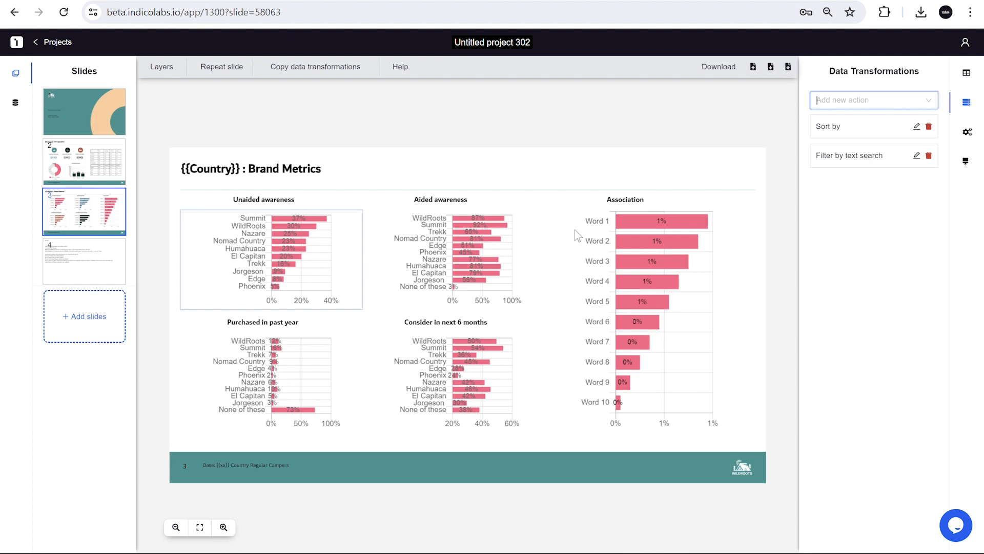
# Anchor the WildRoots row label at the start of the Unaided awareness chart
pyautogui.click(868, 102)
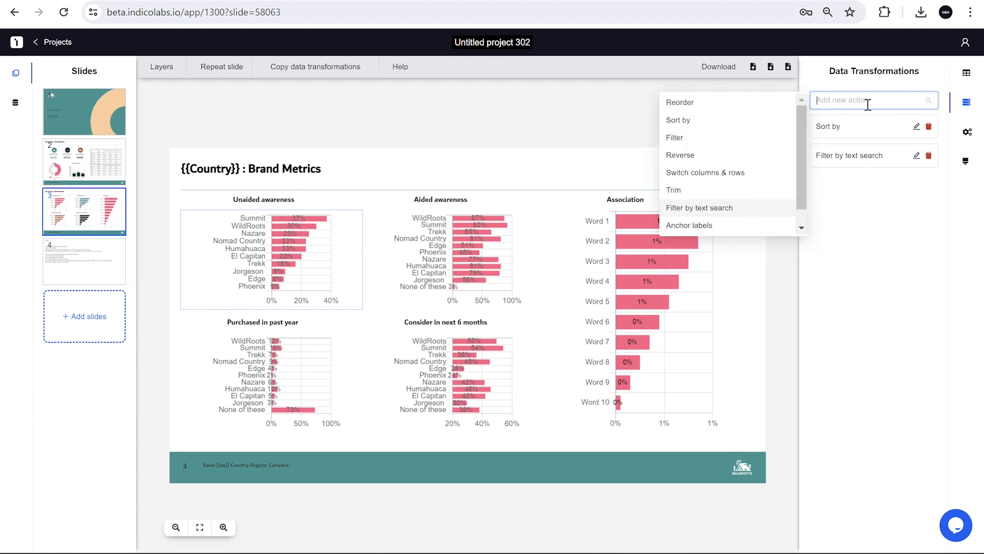
pyautogui.click(724, 225)
pyautogui.click(460, 189)
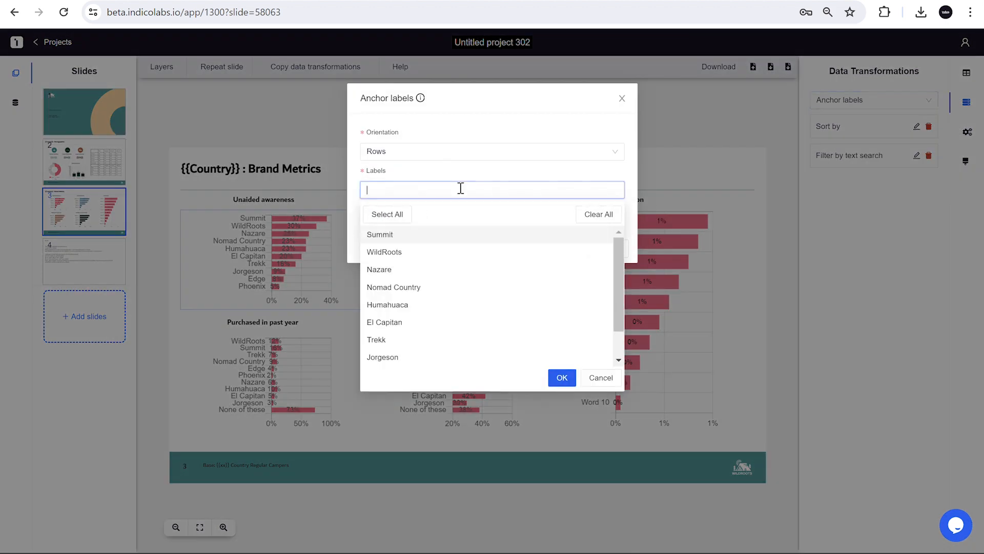
pyautogui.click(443, 255)
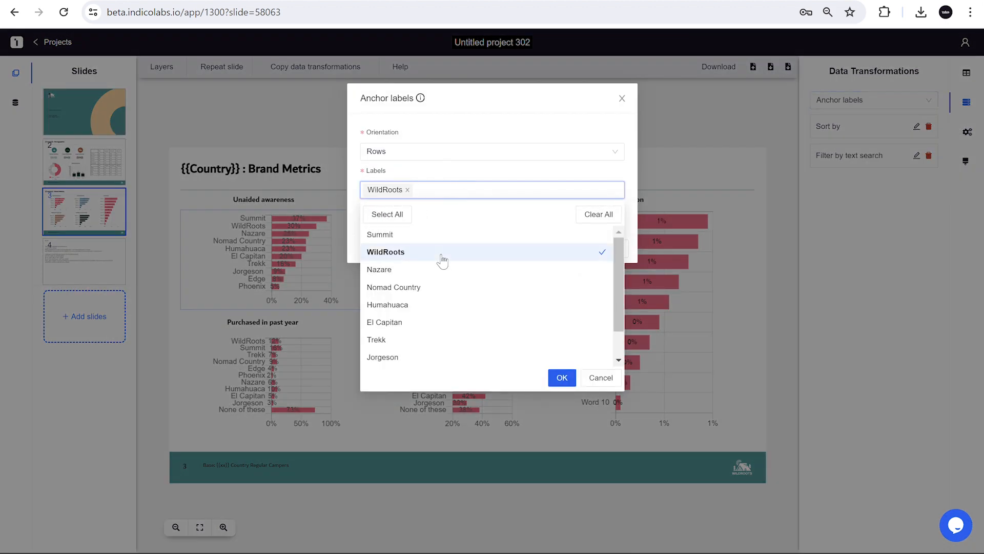
pyautogui.click(418, 171)
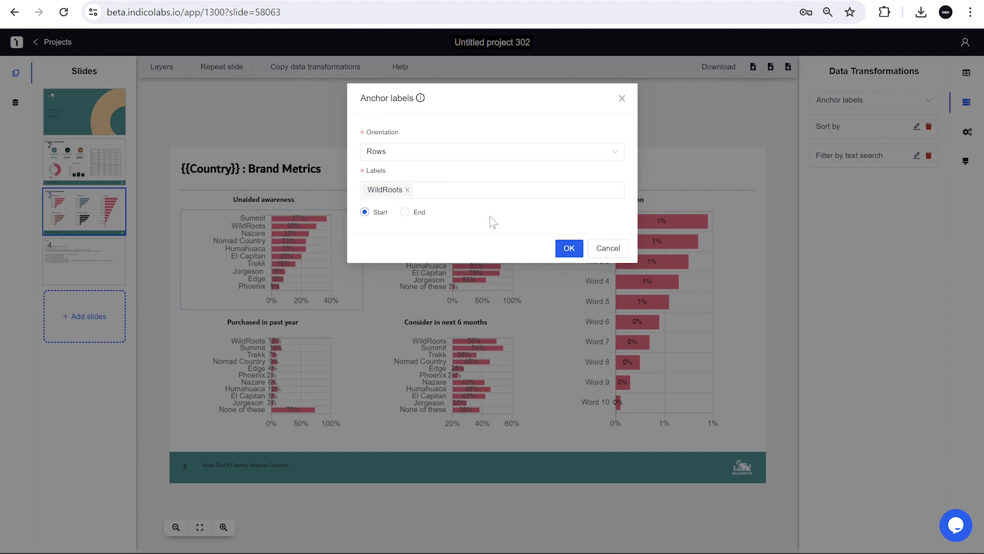
pyautogui.click(568, 248)
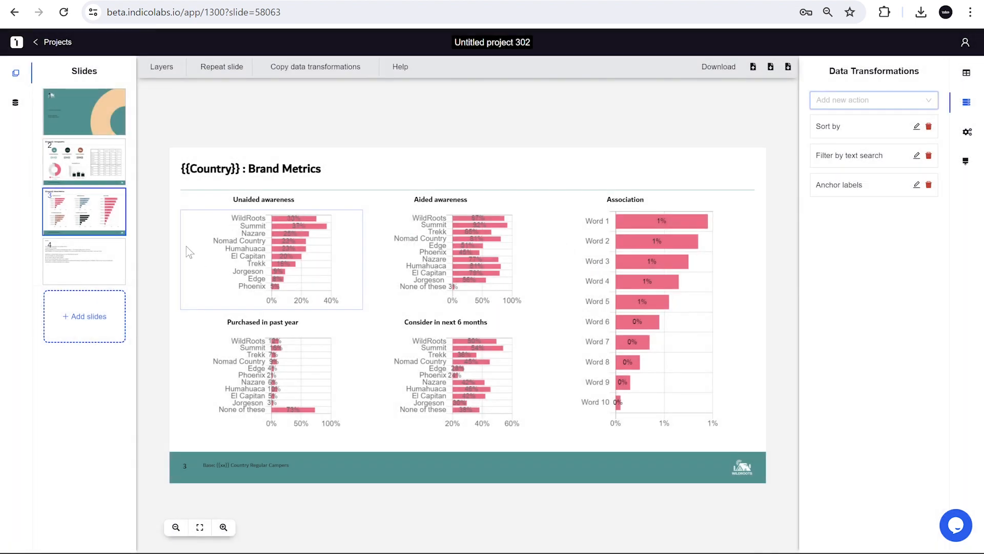
# Add a Trim transformation to the Unaided awareness chart that keeps the first 6 rows
pyautogui.click(890, 99)
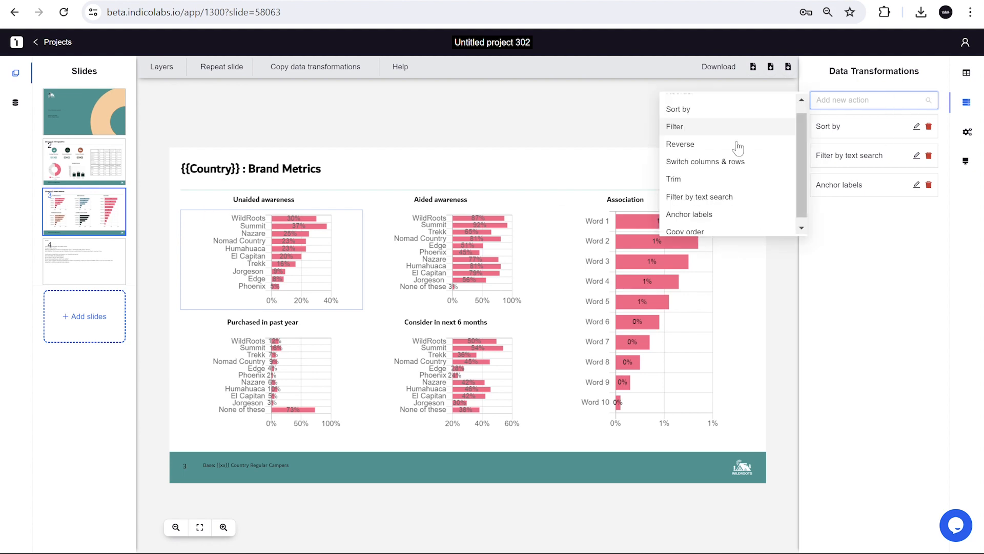
pyautogui.click(709, 188)
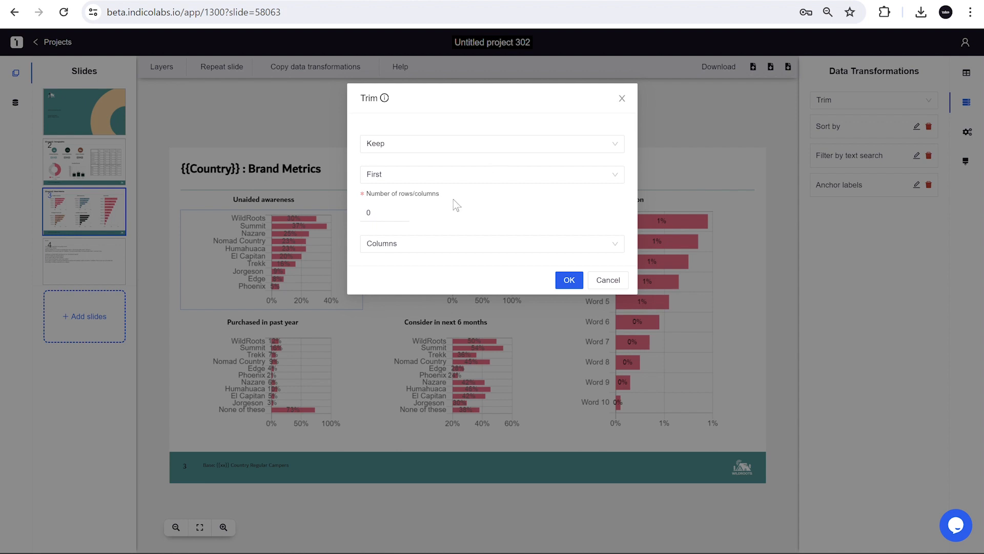
pyautogui.click(426, 246)
pyautogui.click(413, 283)
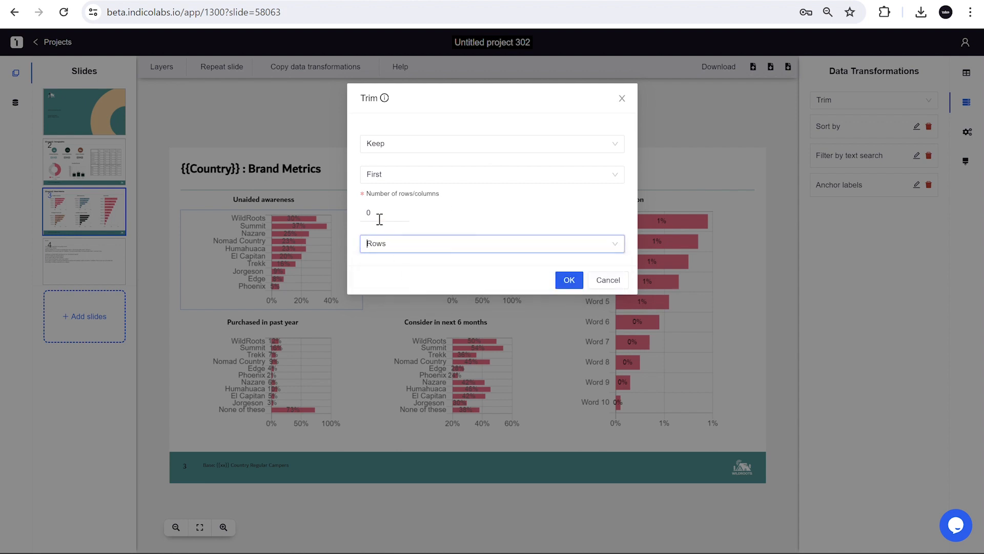
pyautogui.click(377, 214)
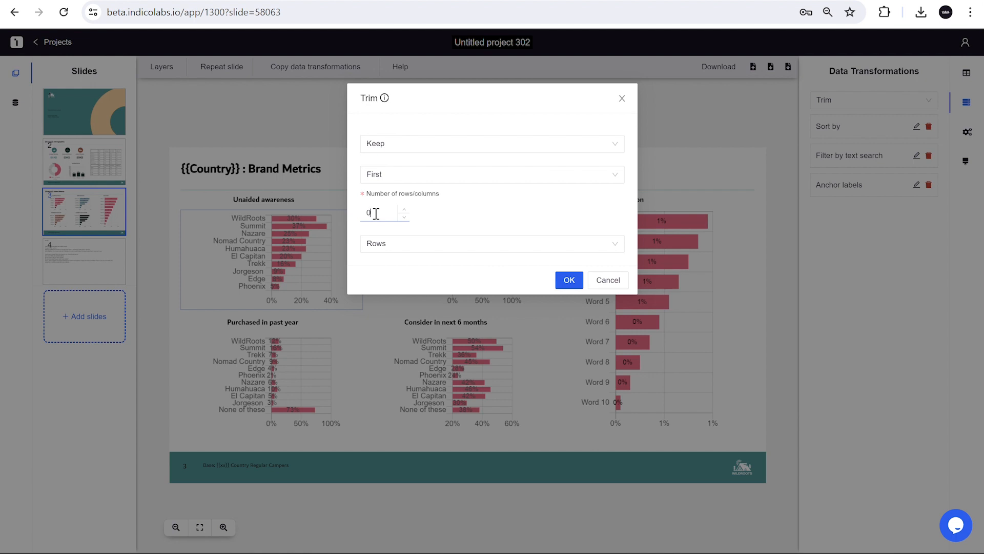
pyautogui.press('BackSpace')
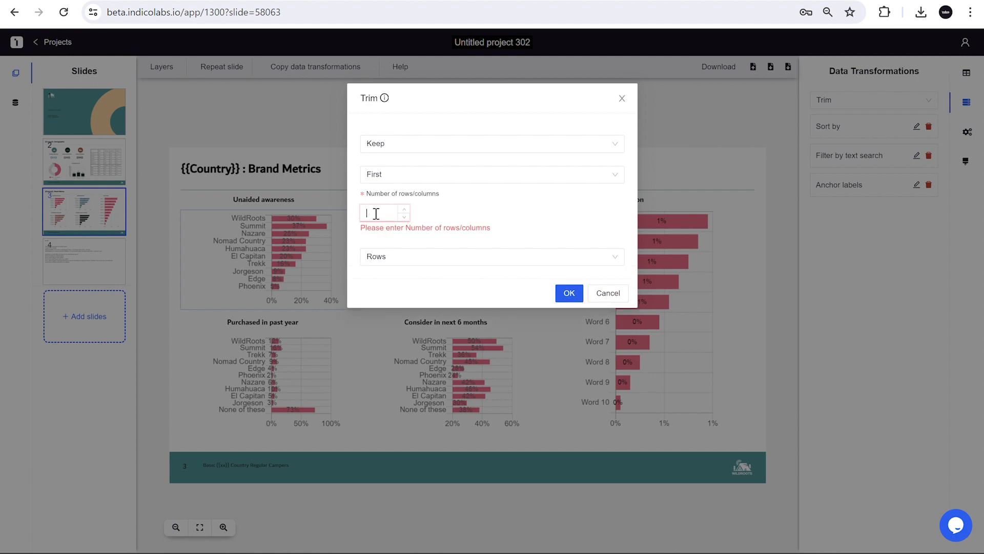
pyautogui.write('6')
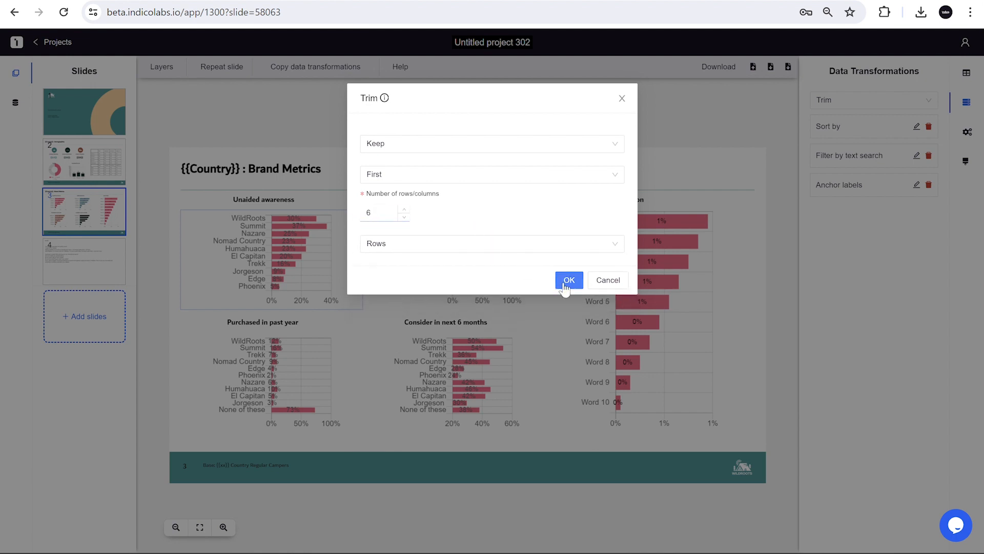
pyautogui.click(565, 283)
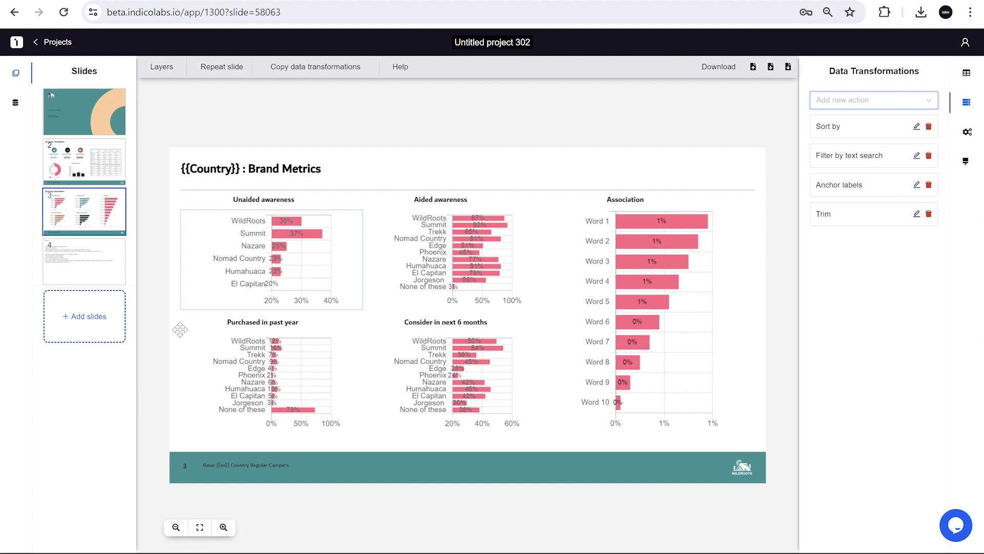
# Copy all data transformations from the Unaided awareness chart to the Aided awareness chart
pyautogui.click(258, 256)
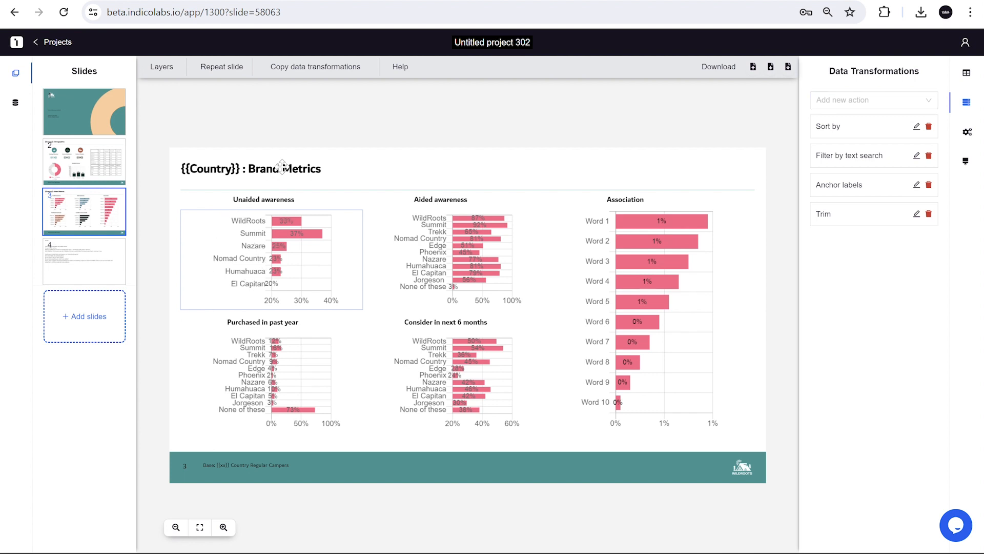
pyautogui.click(323, 75)
pyautogui.click(478, 244)
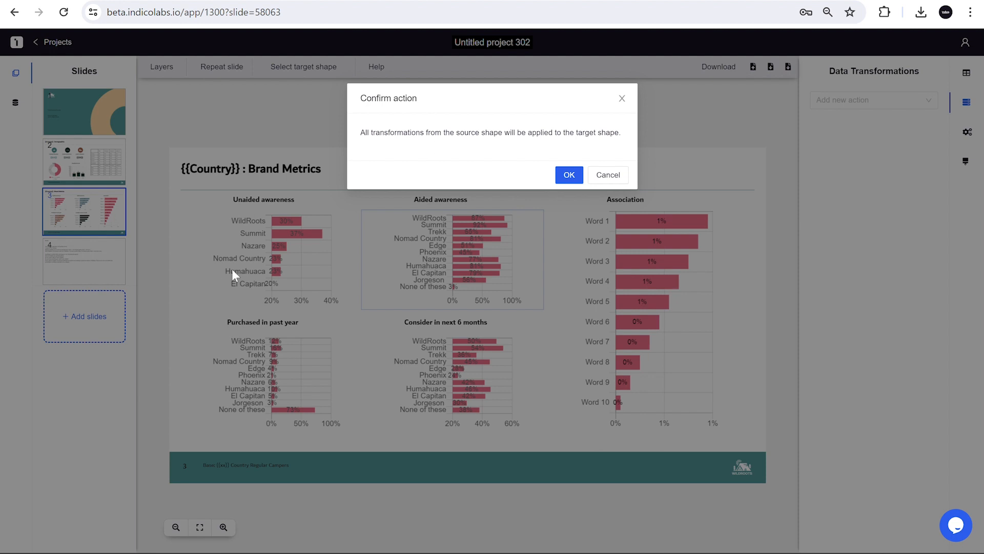
pyautogui.click(569, 175)
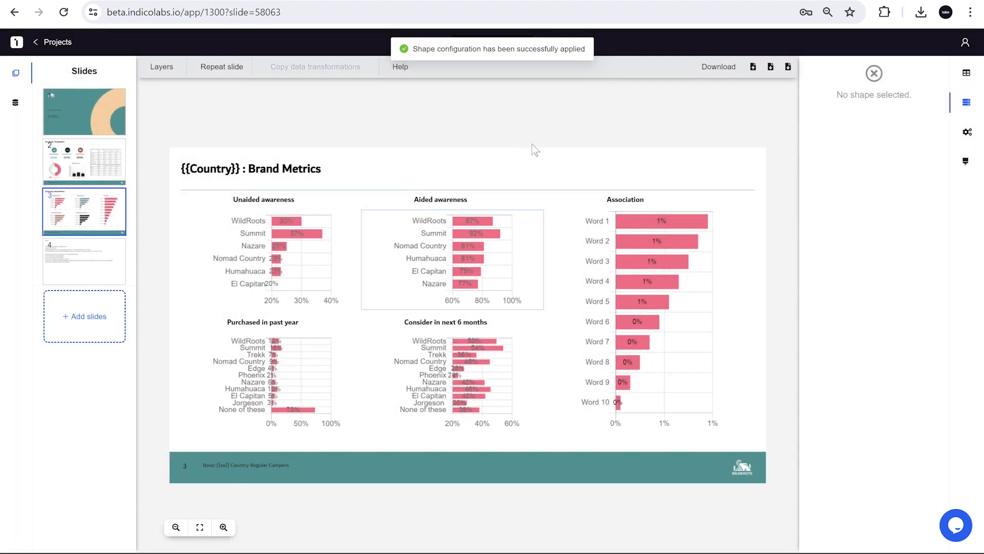
pyautogui.click(490, 217)
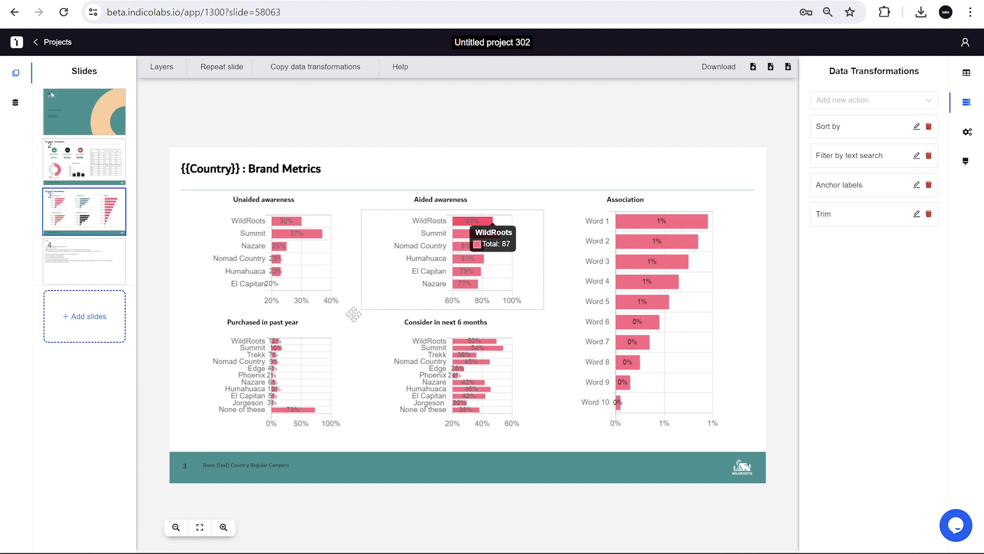
# Copy all data transformations from the Unaided awareness chart to the Purchased in past year chart
pyautogui.click(300, 263)
pyautogui.click(315, 67)
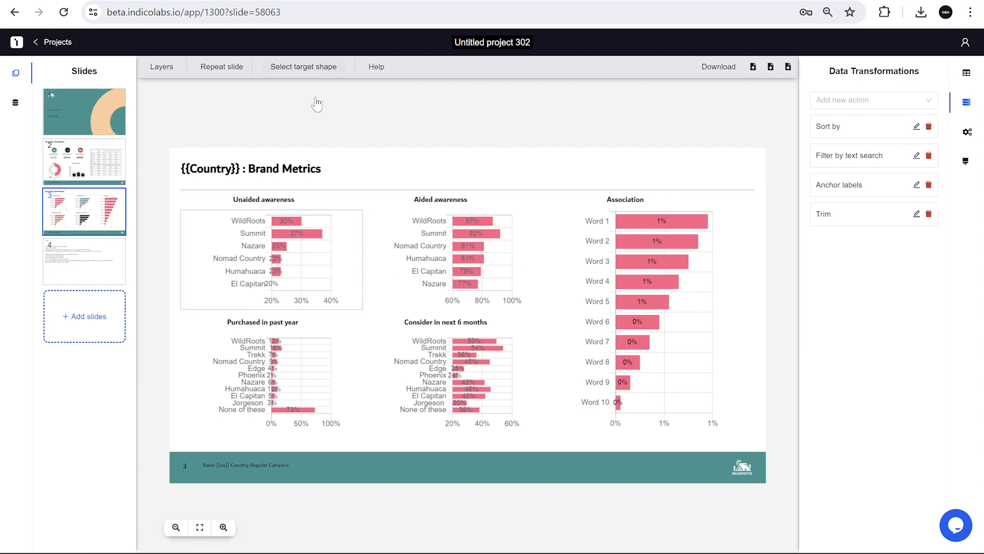
pyautogui.click(268, 413)
pyautogui.click(569, 174)
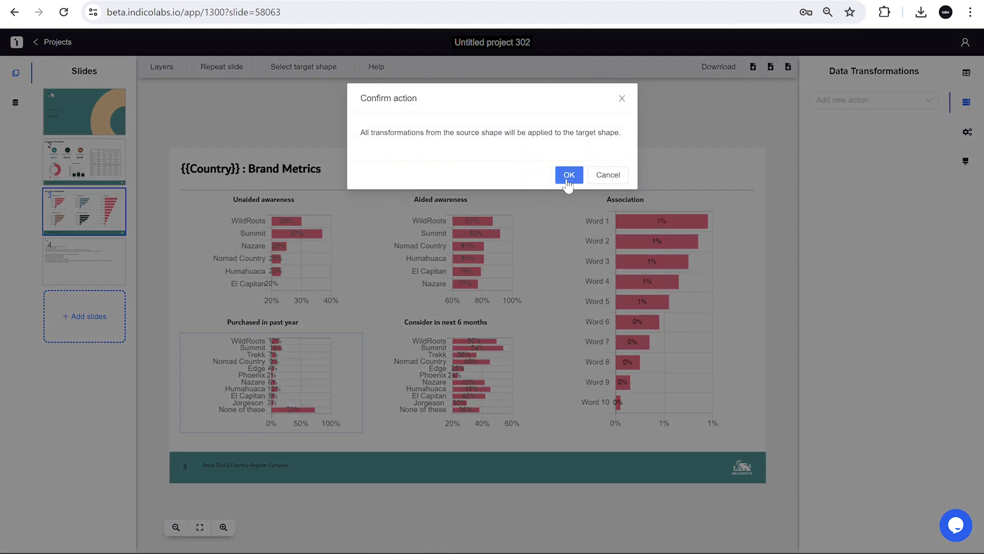
# Copy all data transformations from the Unaided awareness chart to the Consider in next 6 months chart
pyautogui.click(292, 286)
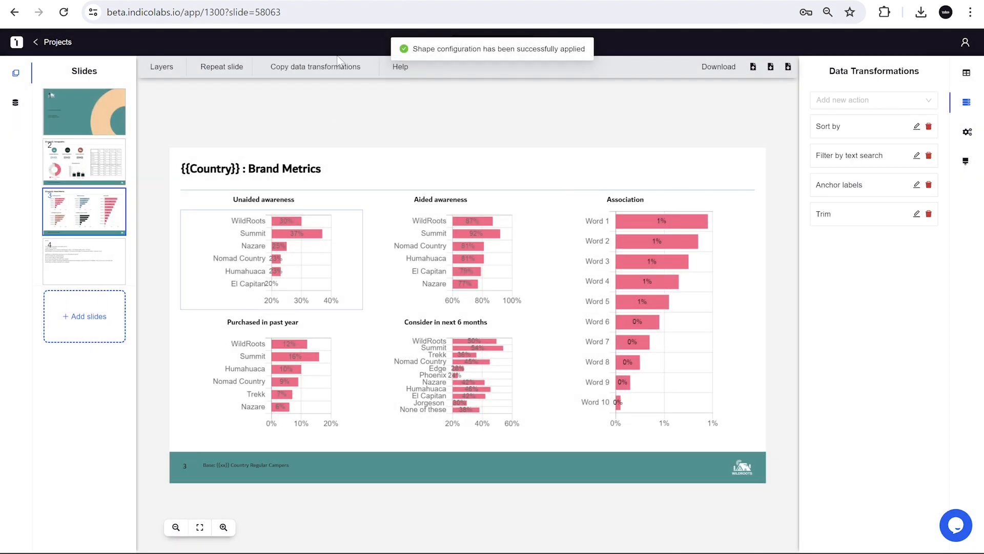
pyautogui.click(339, 66)
pyautogui.click(449, 354)
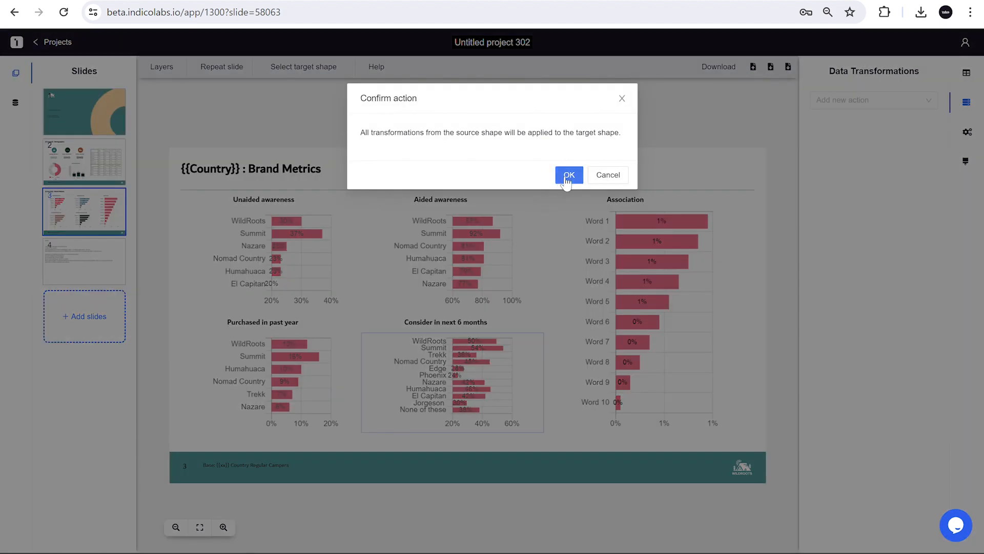
pyautogui.click(568, 176)
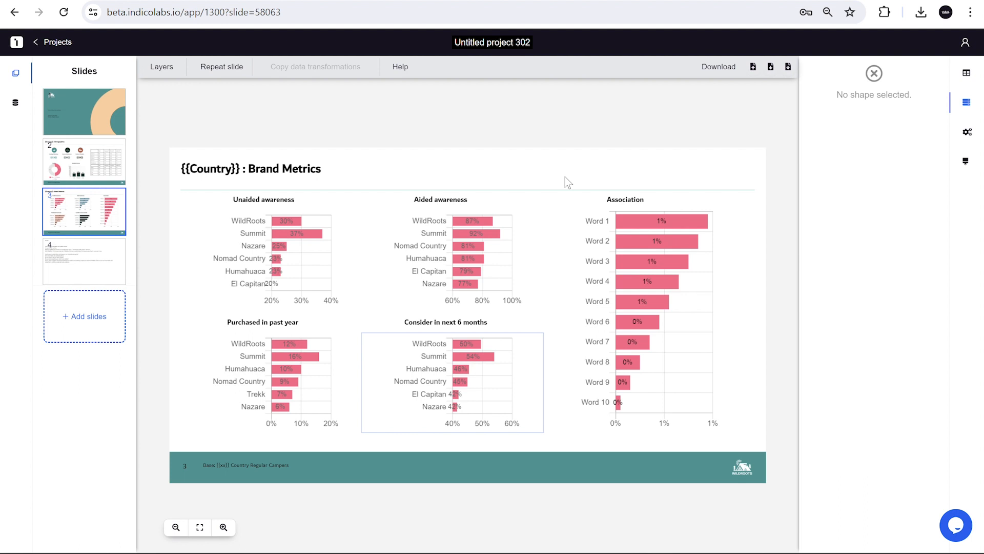
pyautogui.click(276, 381)
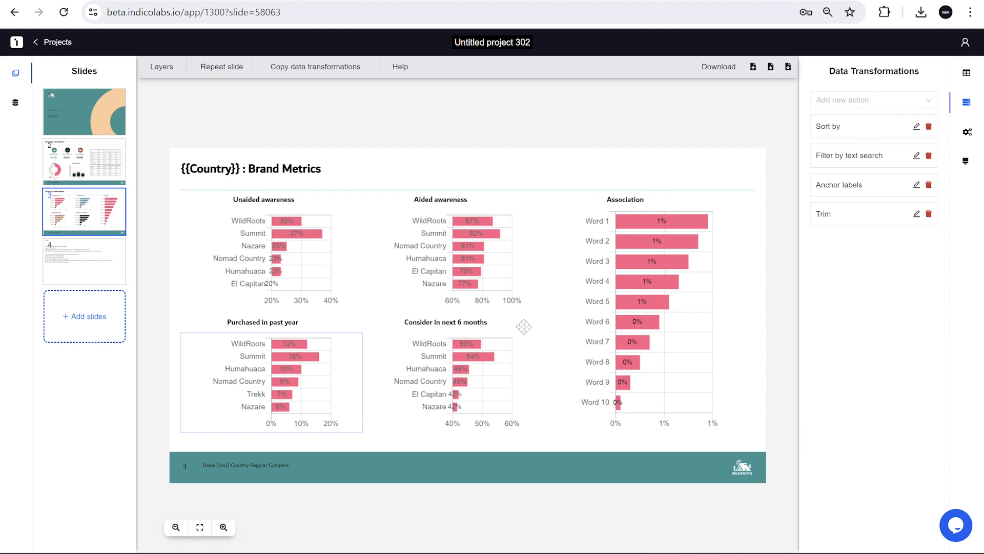
pyautogui.click(257, 237)
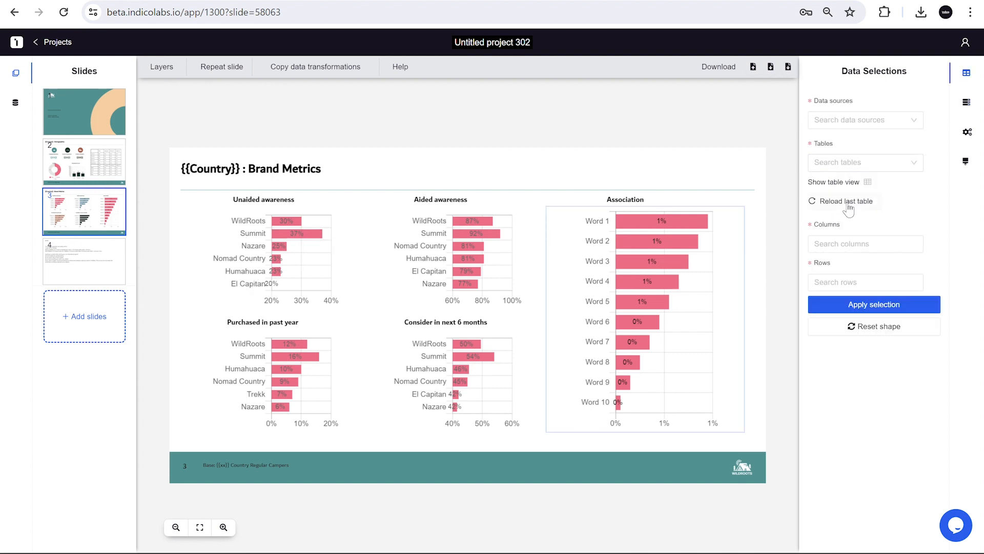
# Reload the last data source for the Association chart and choose the WildRoots table listed after Q3
pyautogui.click(848, 203)
pyautogui.click(841, 163)
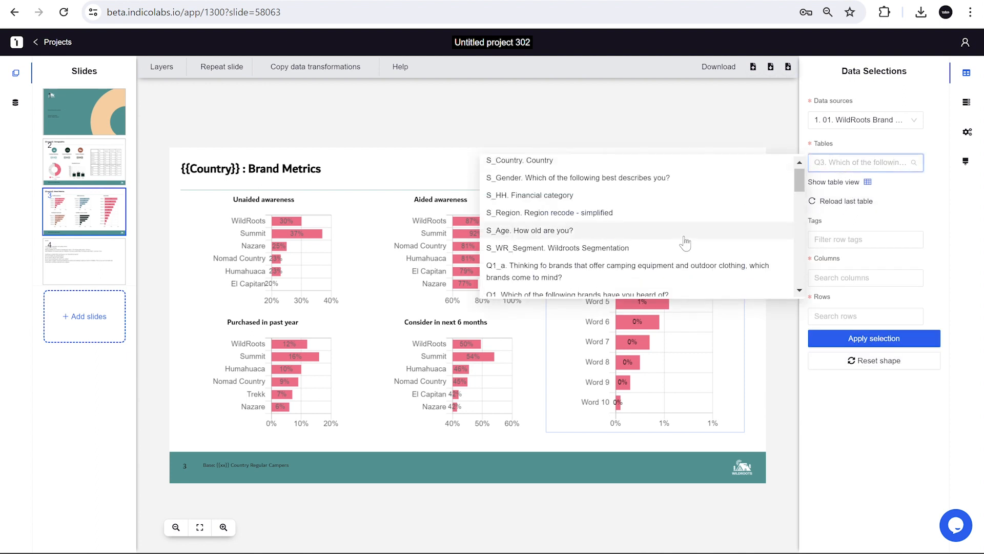
pyautogui.scroll(-2, 686, 243)
pyautogui.scroll(-3, 686, 242)
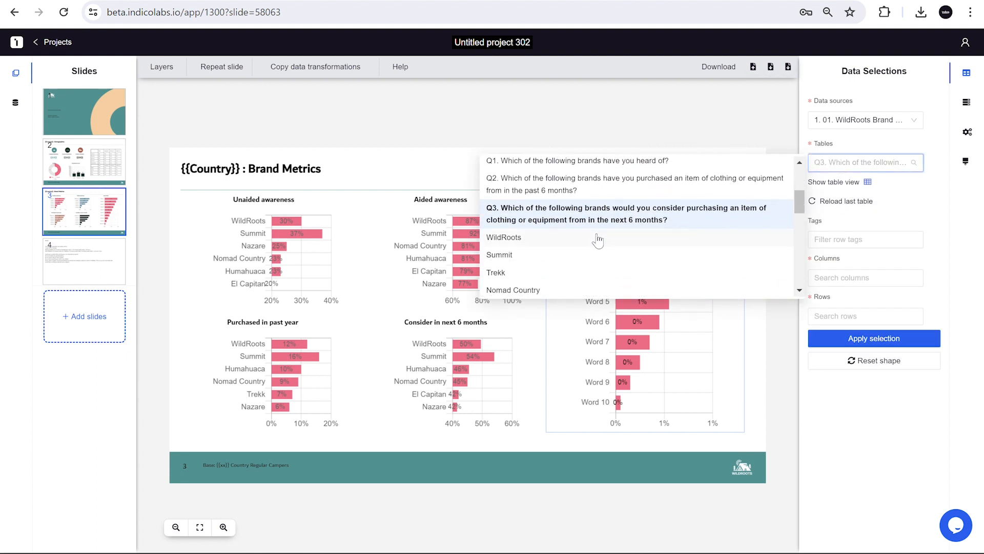
pyautogui.click(564, 240)
# Link the Association chart to the Total column of the WildRoots table, excluding the Filter Frequency Row
pyautogui.click(867, 182)
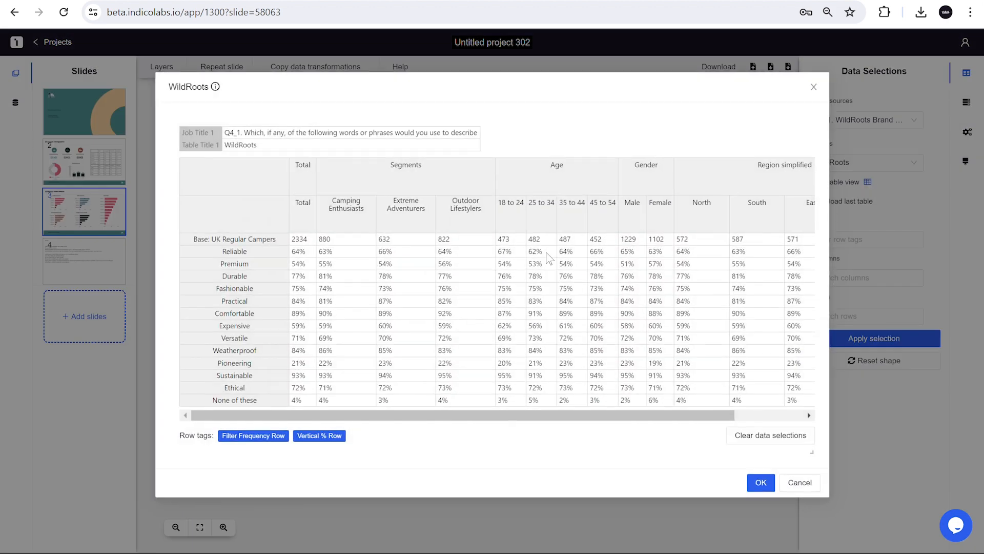
pyautogui.click(256, 436)
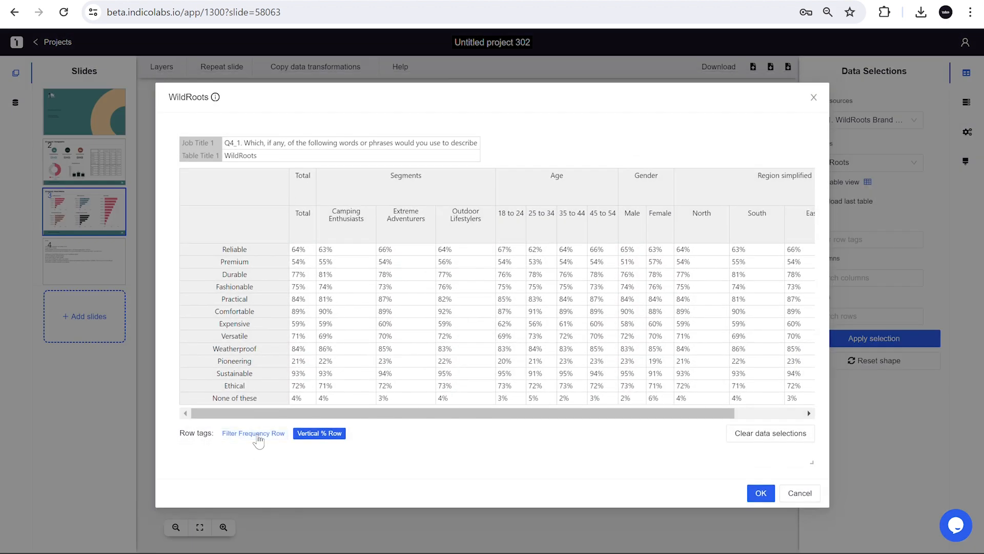
pyautogui.click(303, 221)
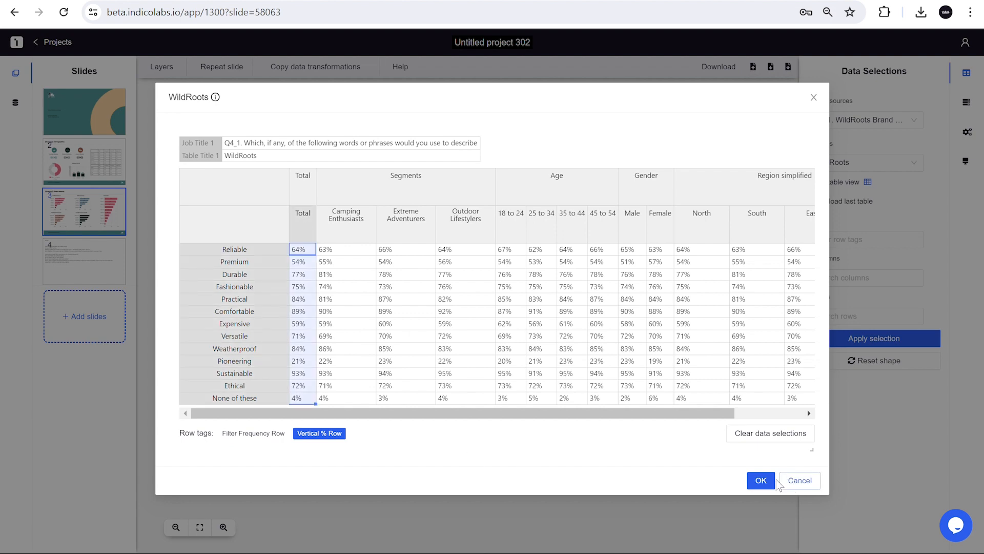
pyautogui.click(761, 480)
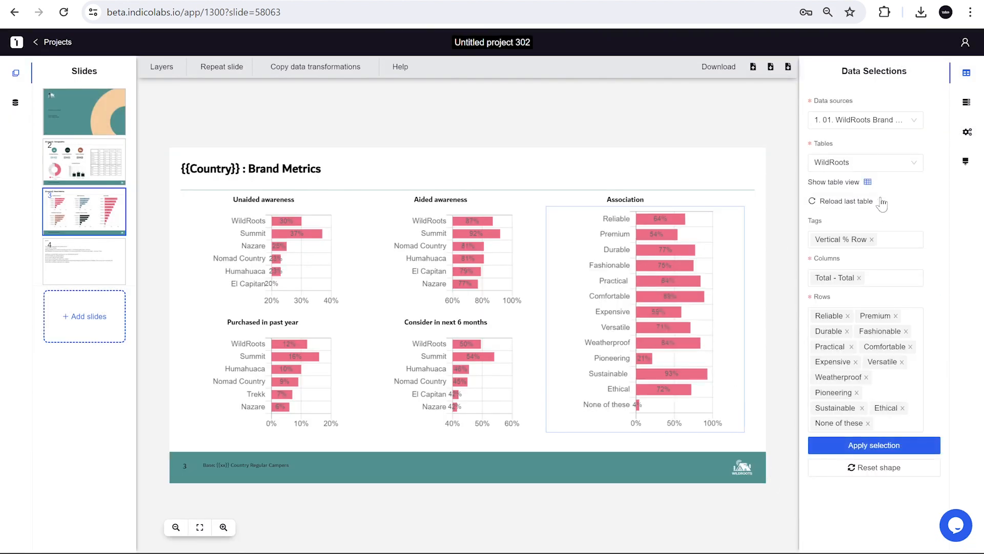
# Add a Sort by transformation to the Association chart using the Total - Total column in descending order
pyautogui.click(967, 102)
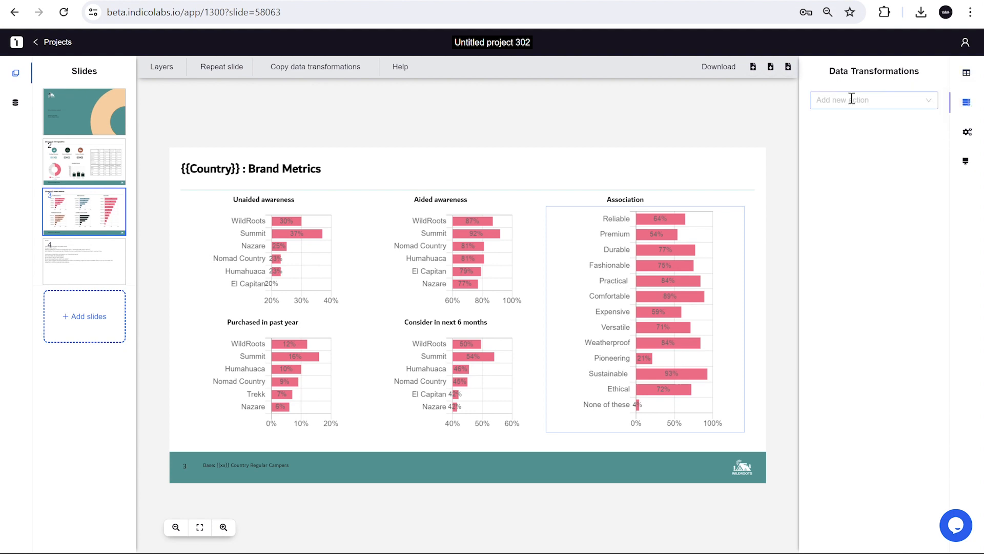
pyautogui.click(851, 99)
pyautogui.click(783, 119)
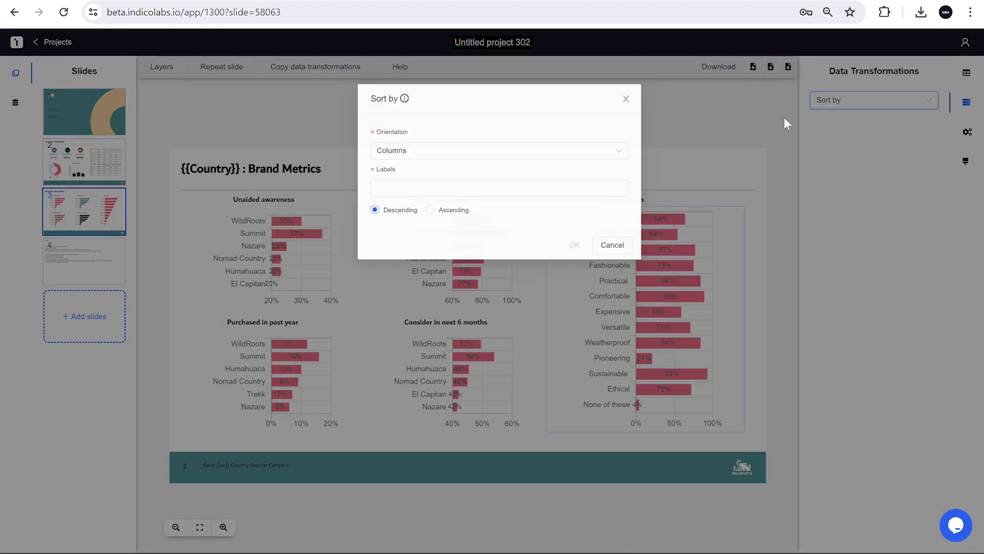
pyautogui.click(477, 190)
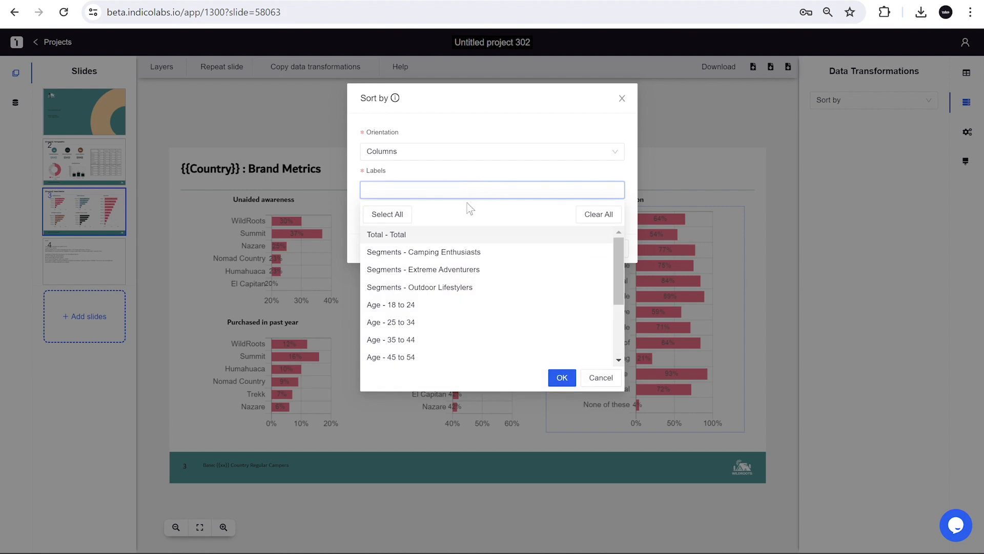
pyautogui.click(444, 238)
pyautogui.click(447, 164)
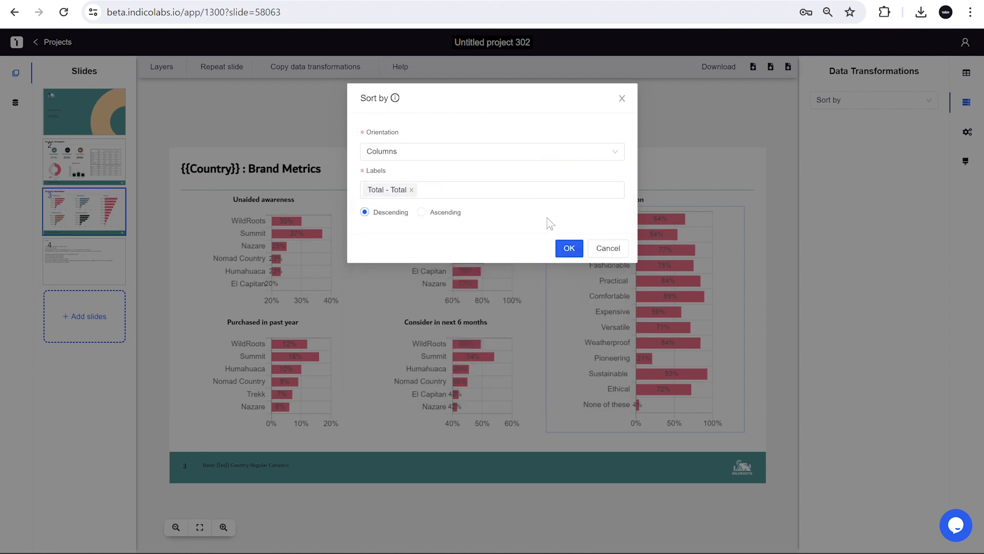
pyautogui.click(567, 248)
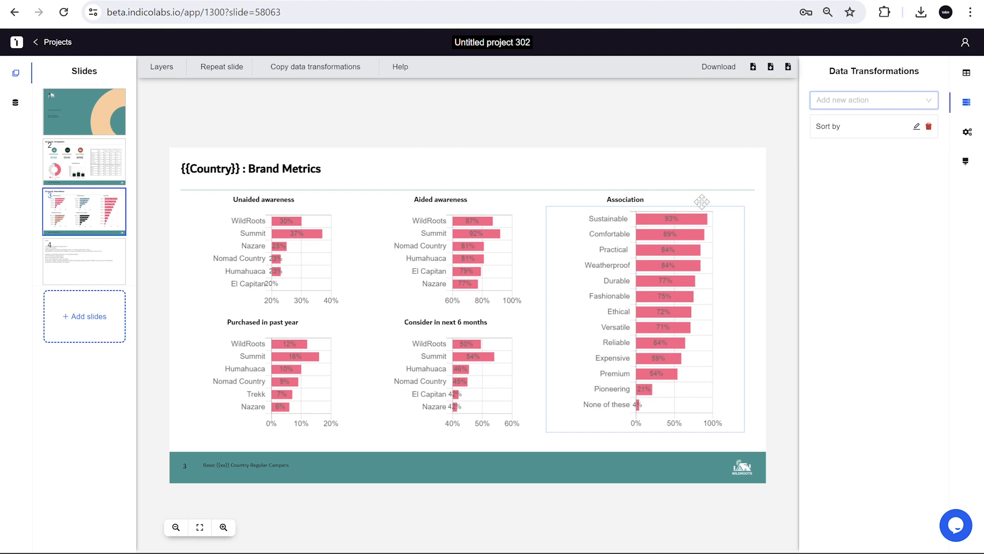
# Add an Anchor labels transformation that fixes the "None of these" row at the end of the Association chart
pyautogui.click(837, 100)
pyautogui.scroll(-1, 767, 155)
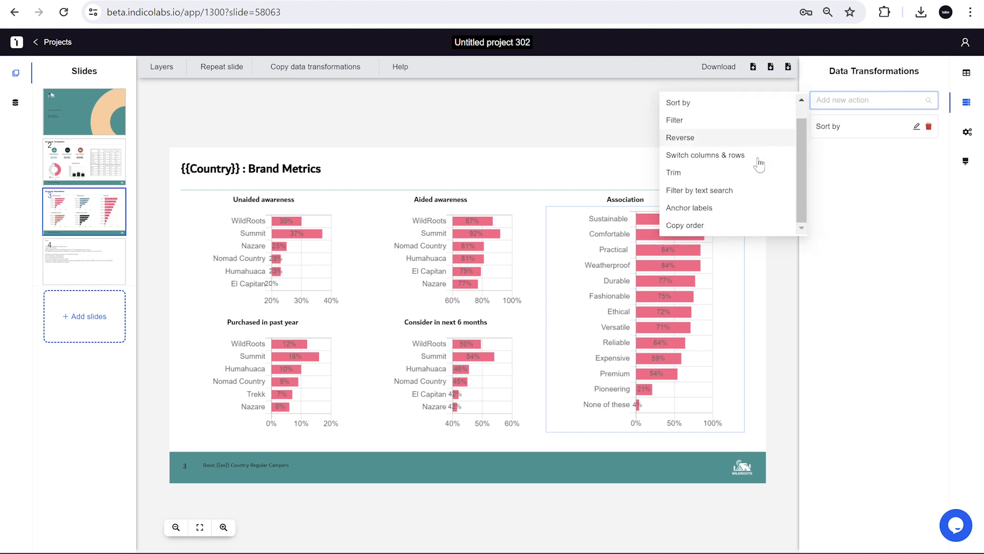
pyautogui.click(730, 208)
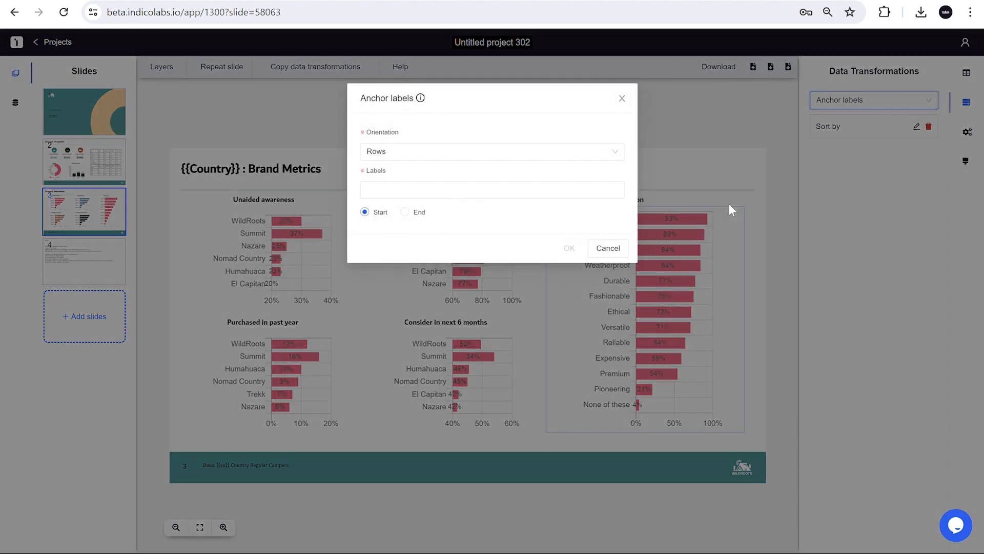
pyautogui.click(553, 190)
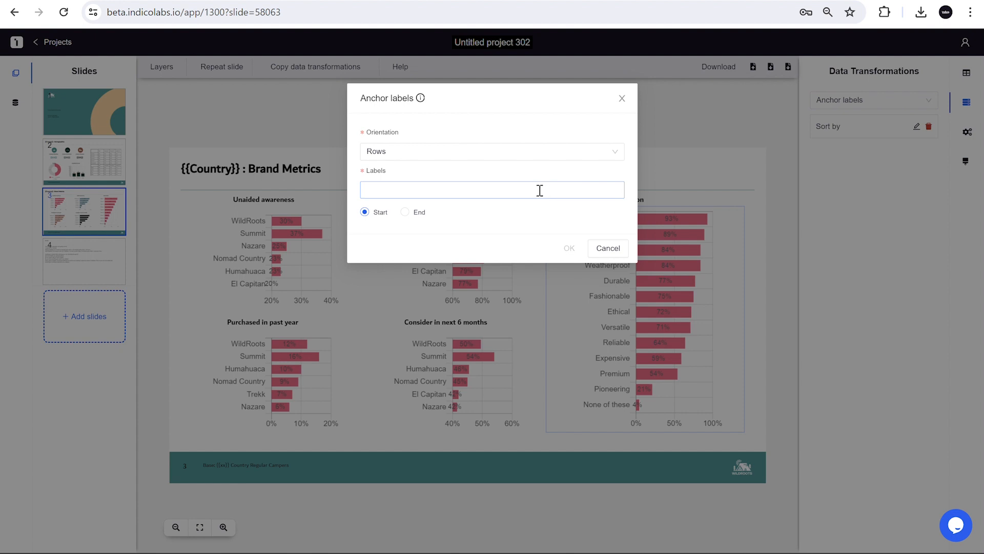
pyautogui.click(527, 195)
pyautogui.scroll(-2, 502, 303)
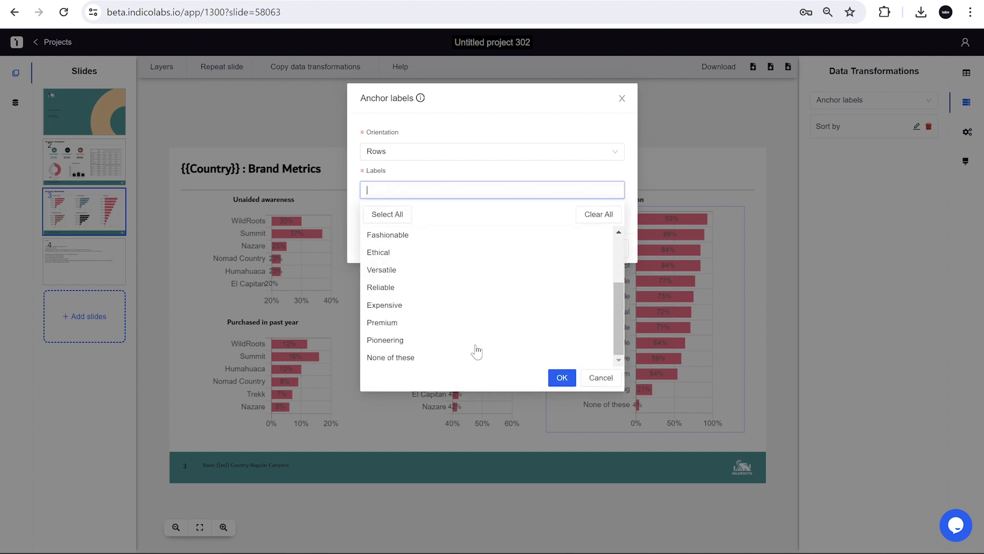
pyautogui.click(462, 362)
pyautogui.click(441, 170)
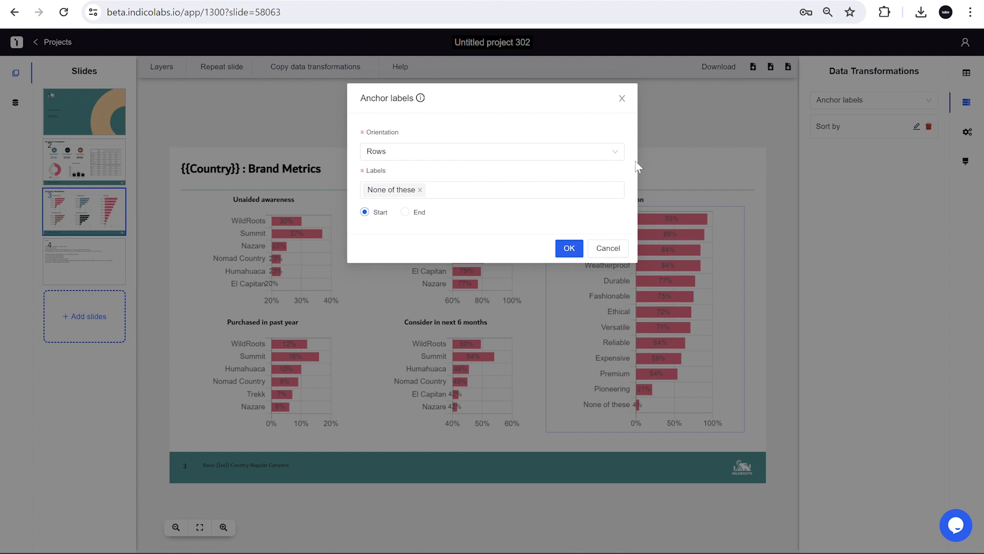
pyautogui.click(414, 214)
pyautogui.click(564, 248)
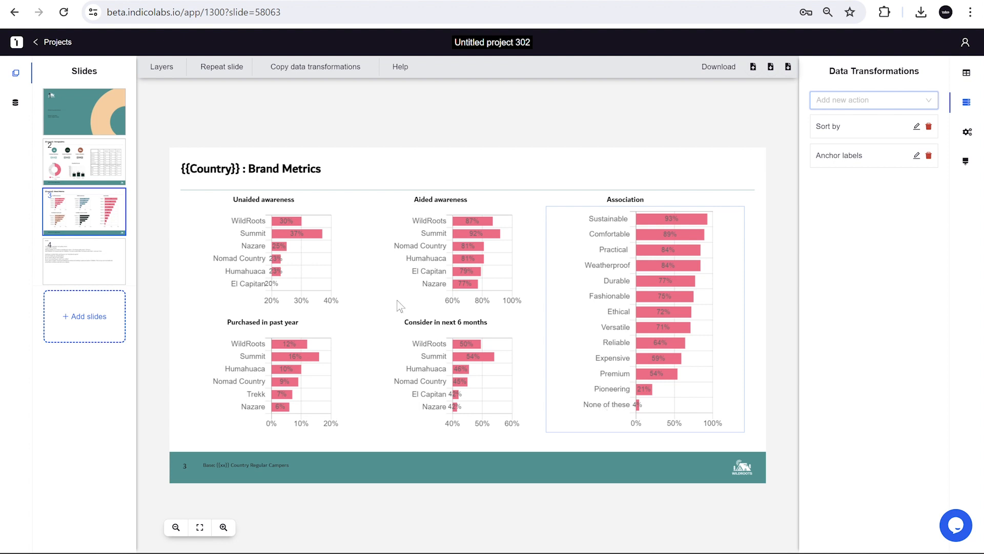
# Link the {{Country}} placeholder in the Brand Metrics title to the UK job title cell of the S_Country. Country table
pyautogui.click(229, 176)
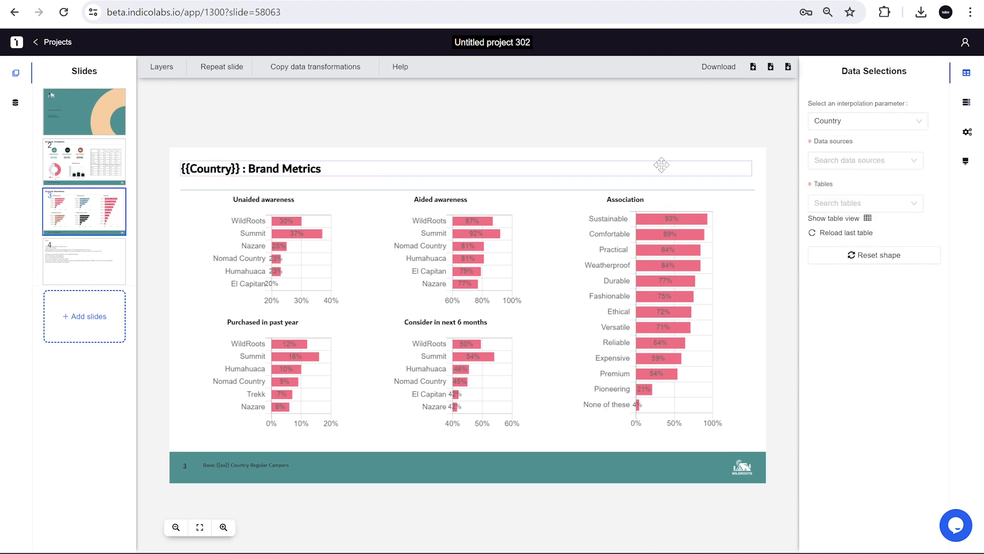
pyautogui.click(829, 234)
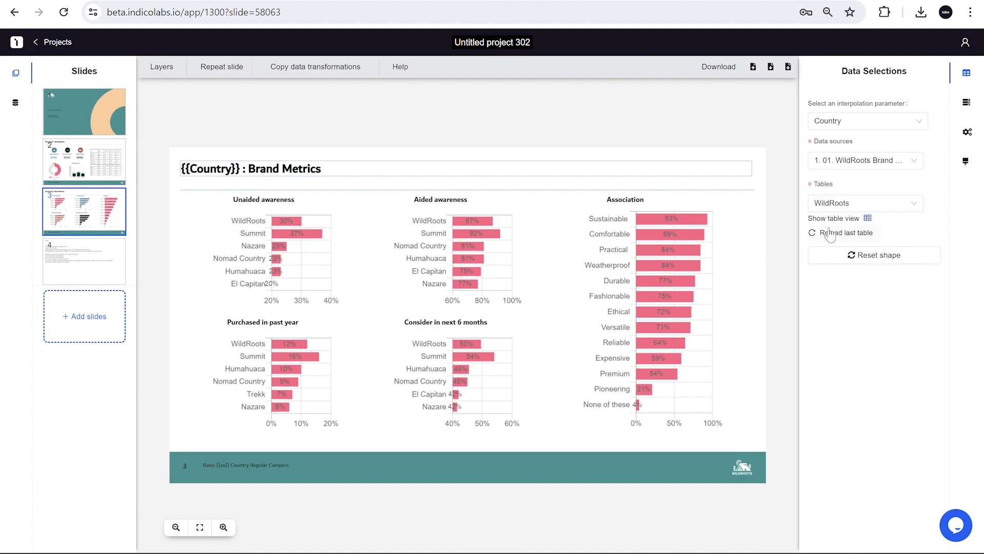
pyautogui.click(836, 204)
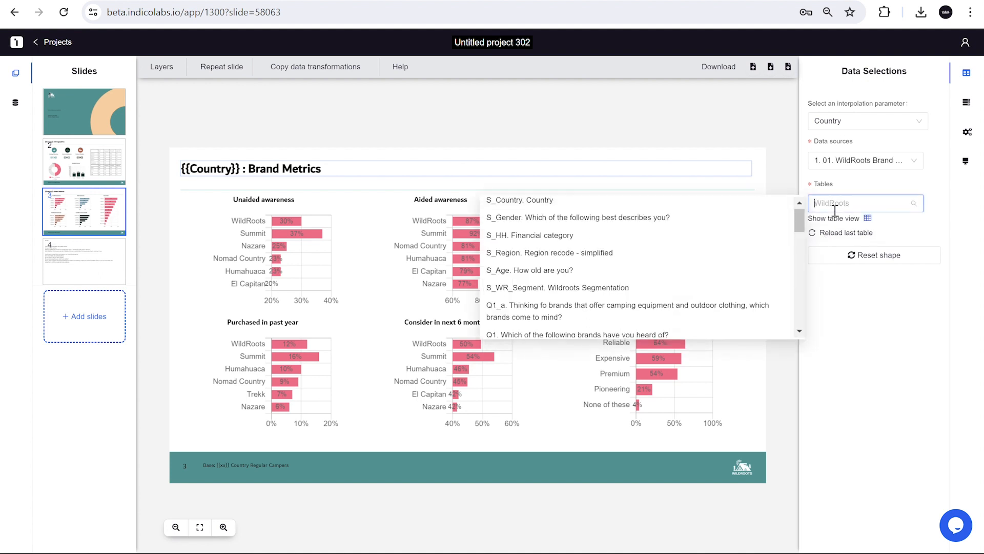
pyautogui.click(551, 205)
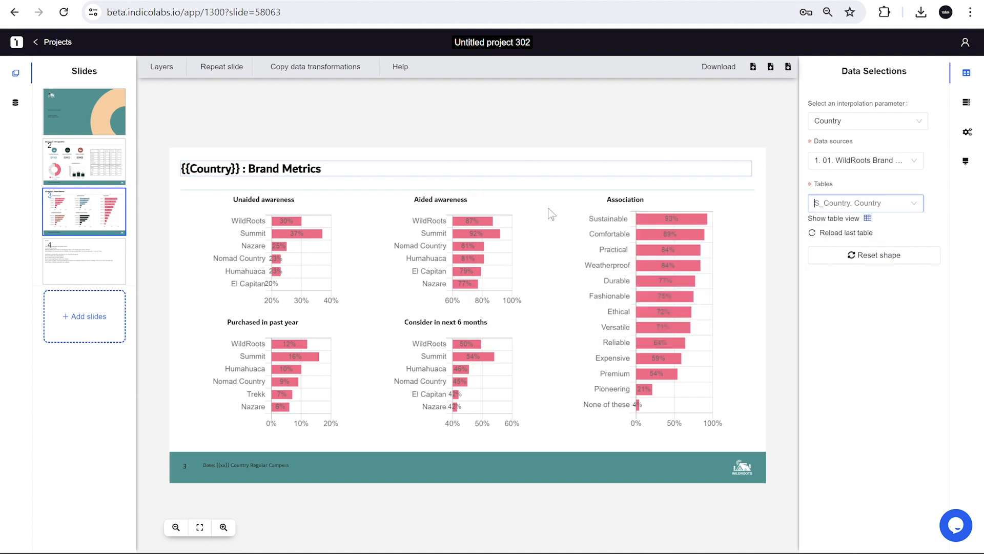
pyautogui.click(867, 218)
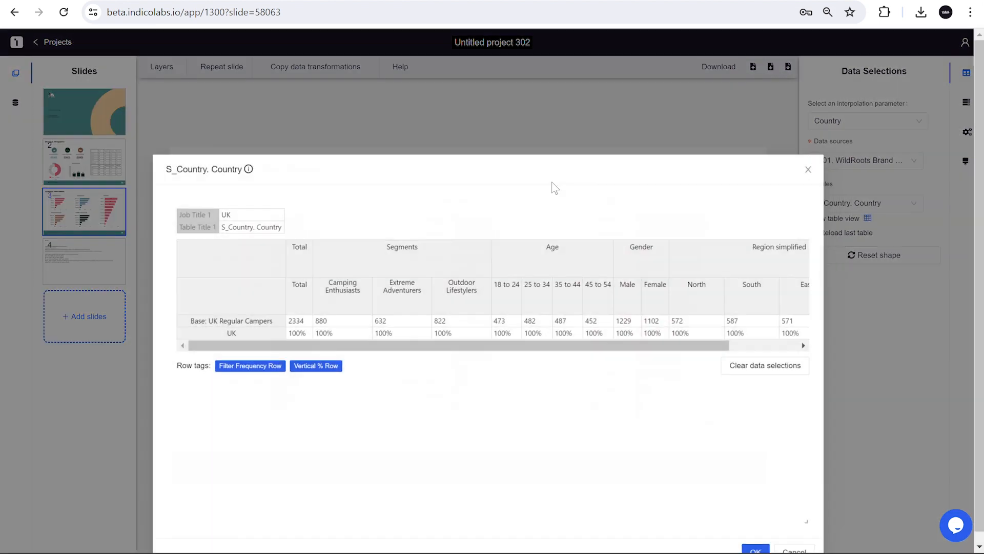
pyautogui.click(274, 215)
pyautogui.click(759, 412)
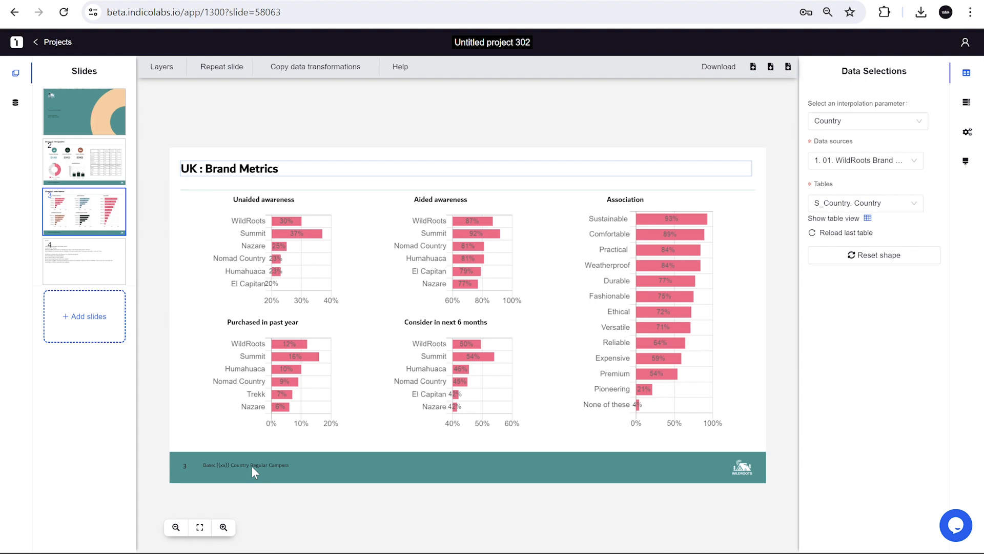
# Link the {{xx}} placeholder in the slide's footer to the Total base of UK Regular Campers in the S_Country. Country table
pyautogui.click(251, 466)
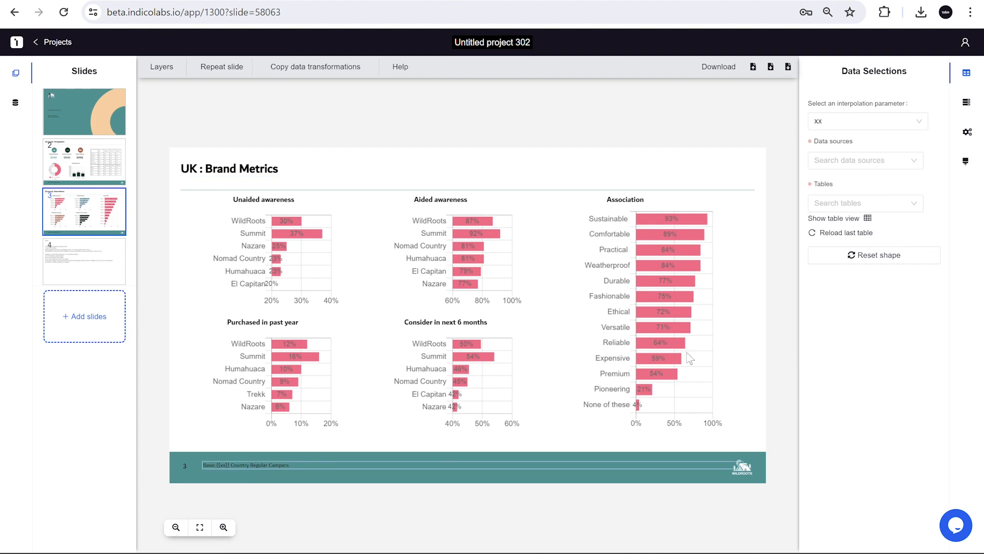
pyautogui.click(868, 219)
pyautogui.click(307, 322)
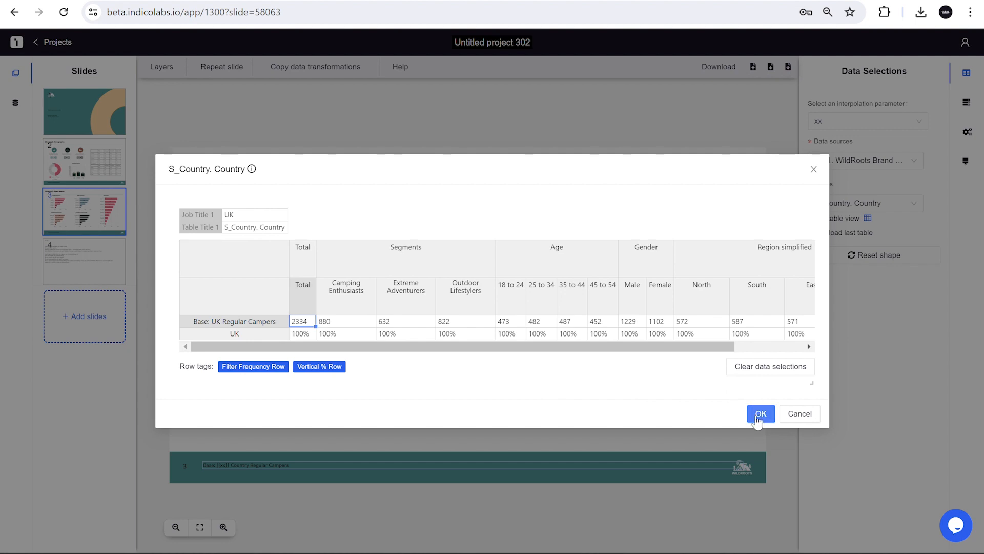
pyautogui.click(760, 414)
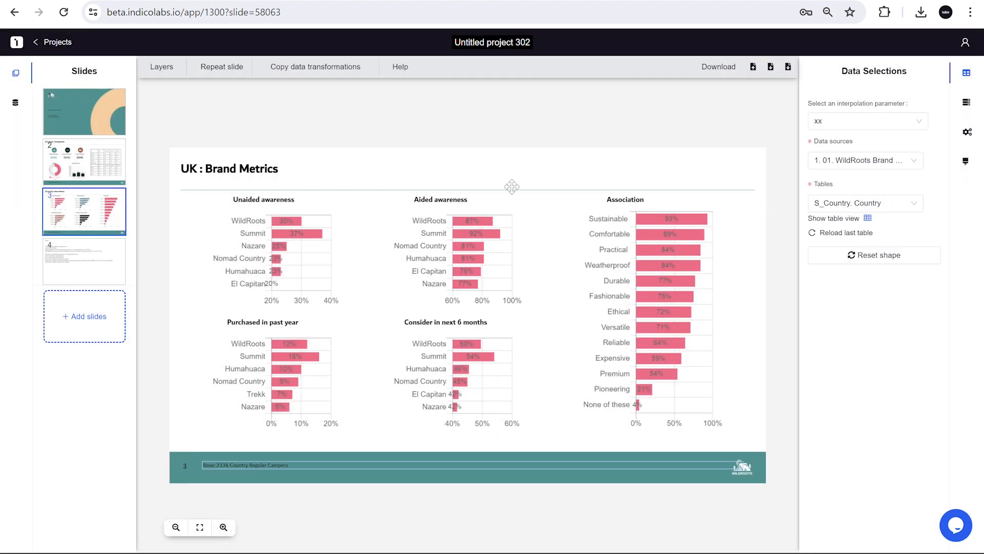
# Link the {{country}} placeholder in the cover slide's title to the UK job title cell of the S_Country. Country table
pyautogui.click(416, 140)
pyautogui.click(75, 102)
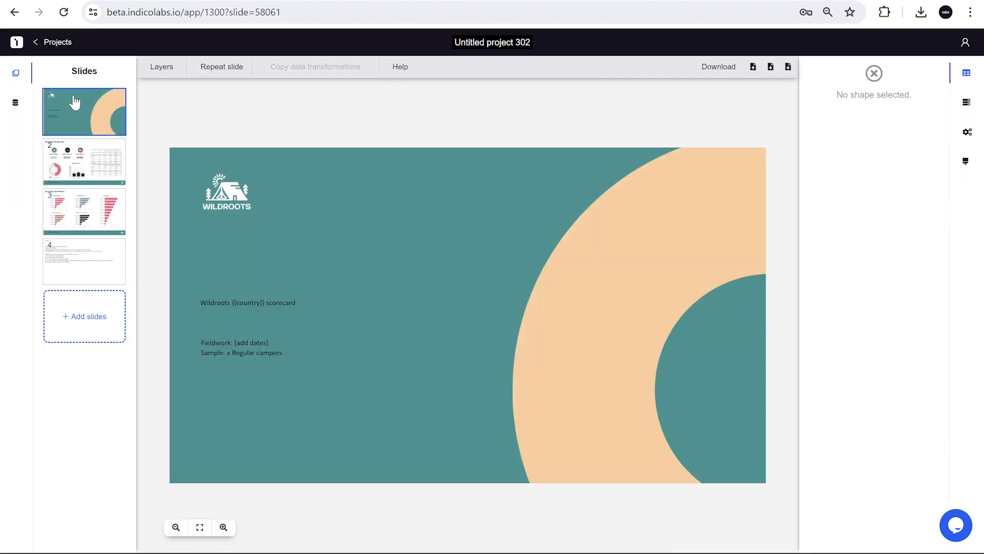
pyautogui.click(227, 303)
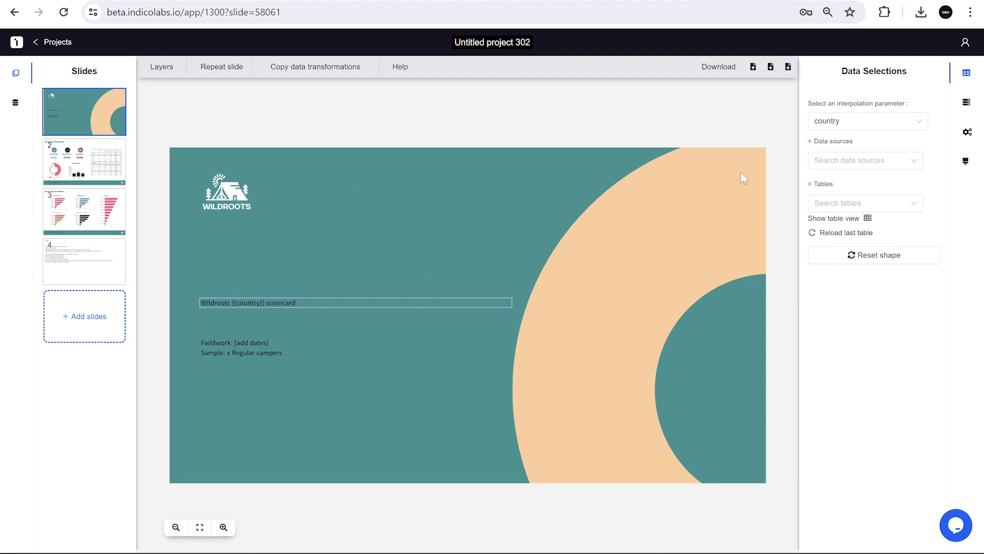
pyautogui.click(841, 233)
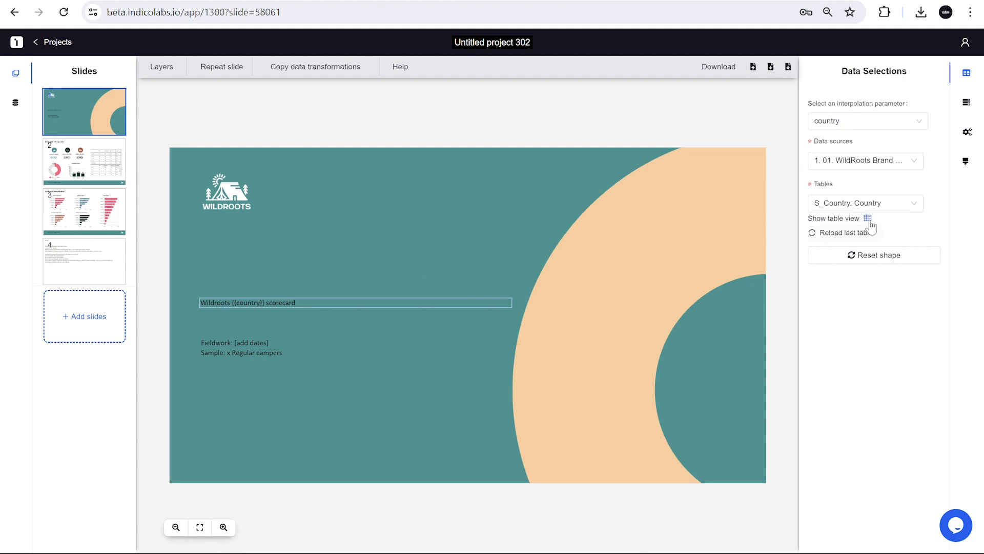
pyautogui.click(868, 220)
pyautogui.click(272, 214)
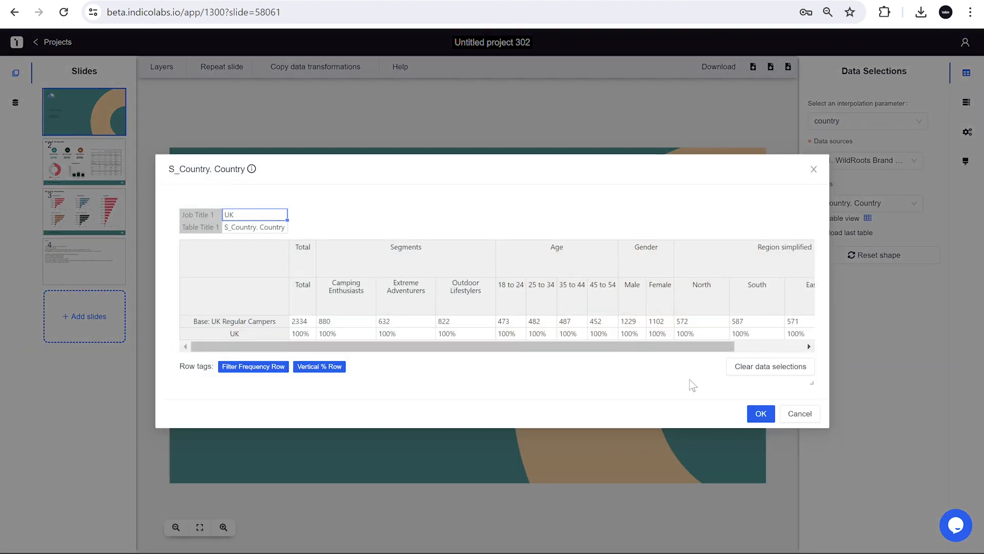
pyautogui.click(759, 413)
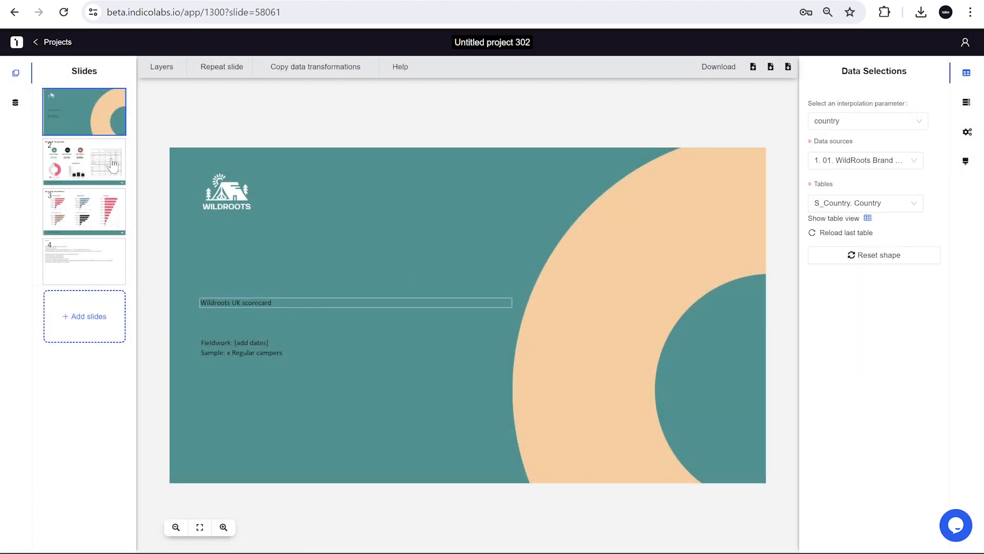
# Rename the project as Wildroots UK Report
pyautogui.click(98, 208)
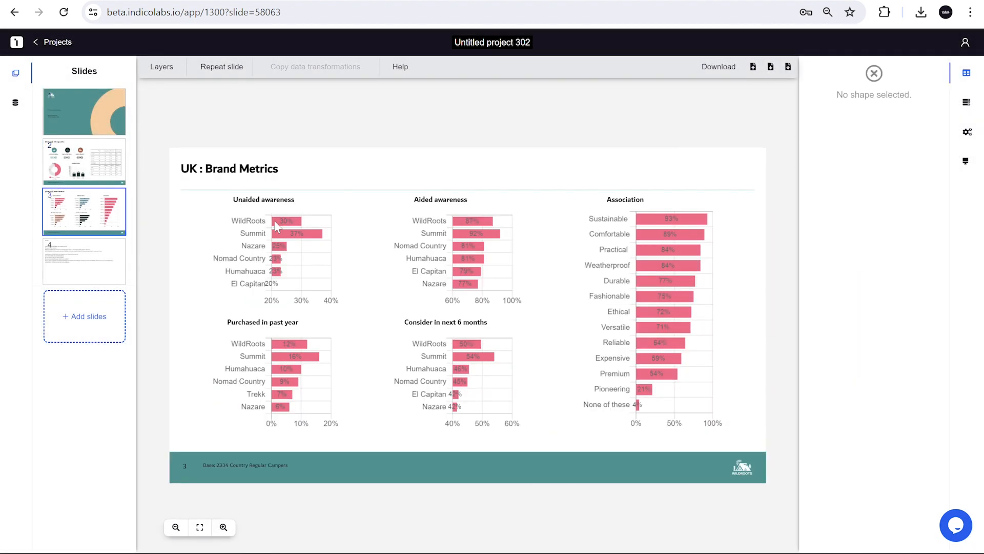
pyautogui.click(275, 220)
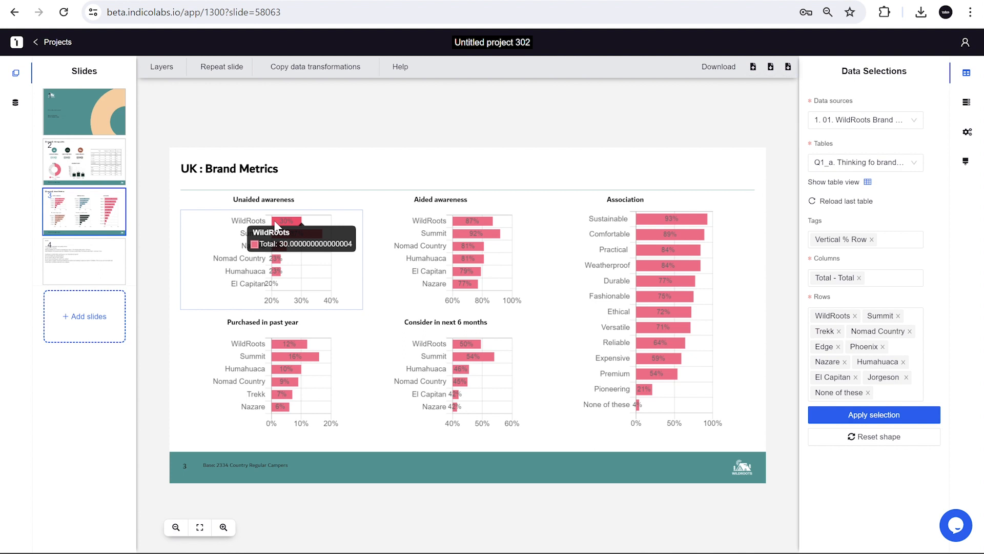
pyautogui.click(476, 44)
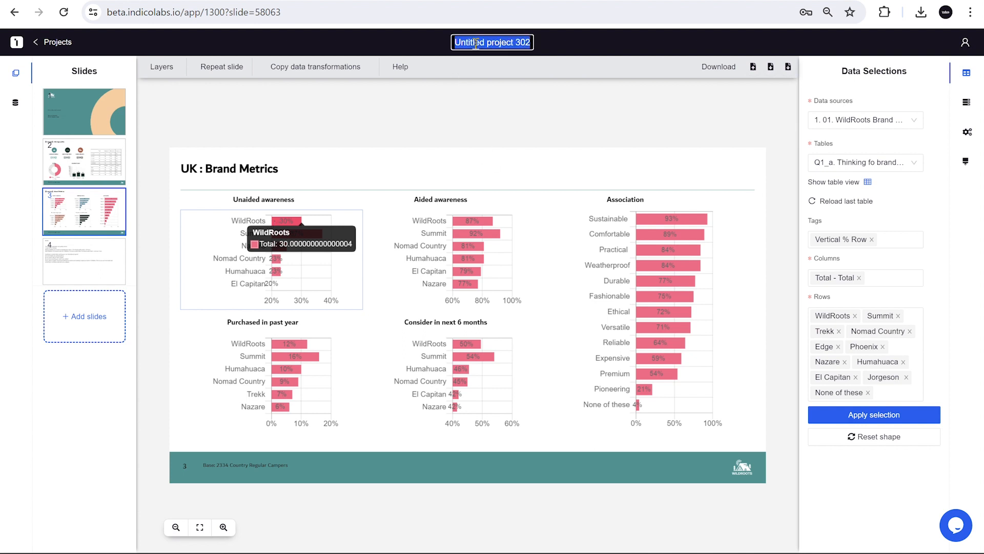
pyautogui.write('Wildrod')
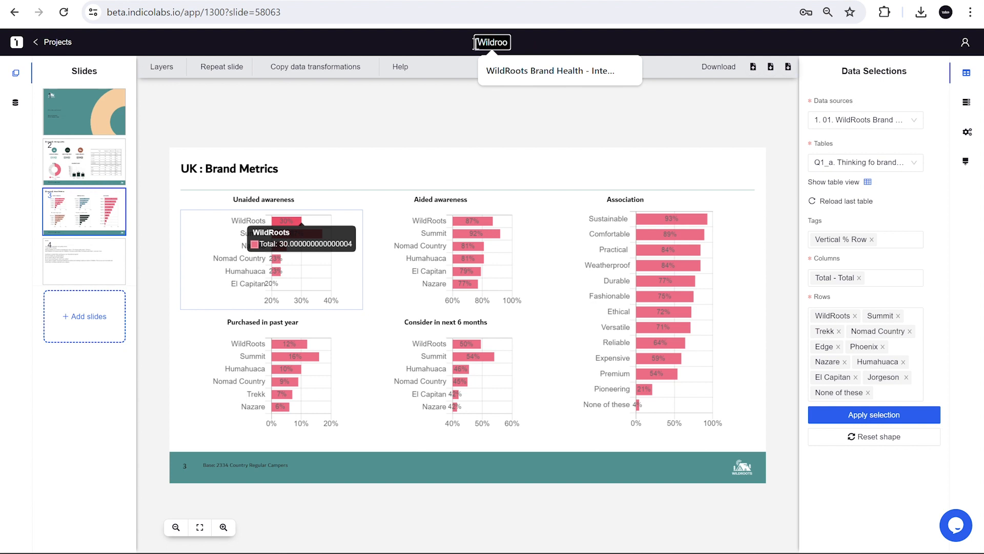
pyautogui.write('ts U')
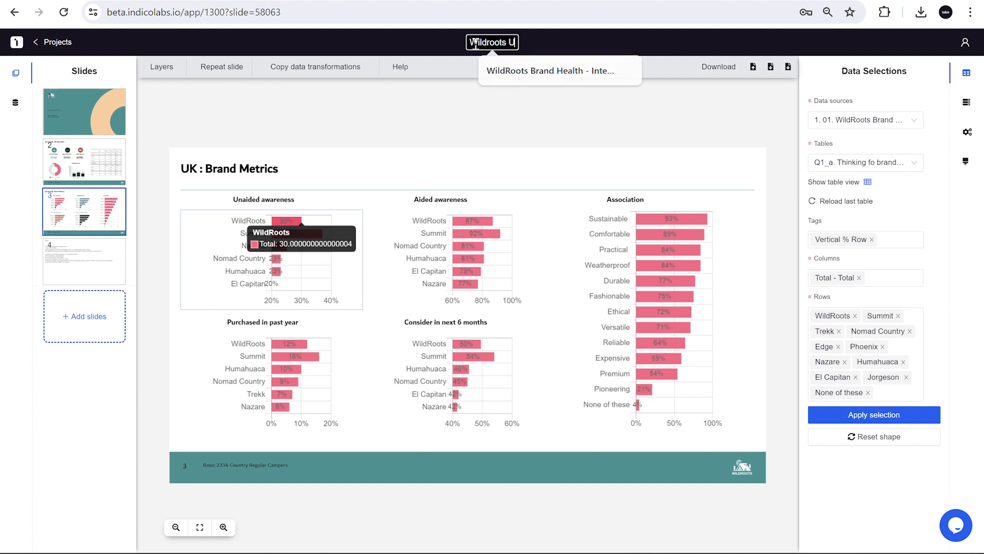
pyautogui.write('K Report')
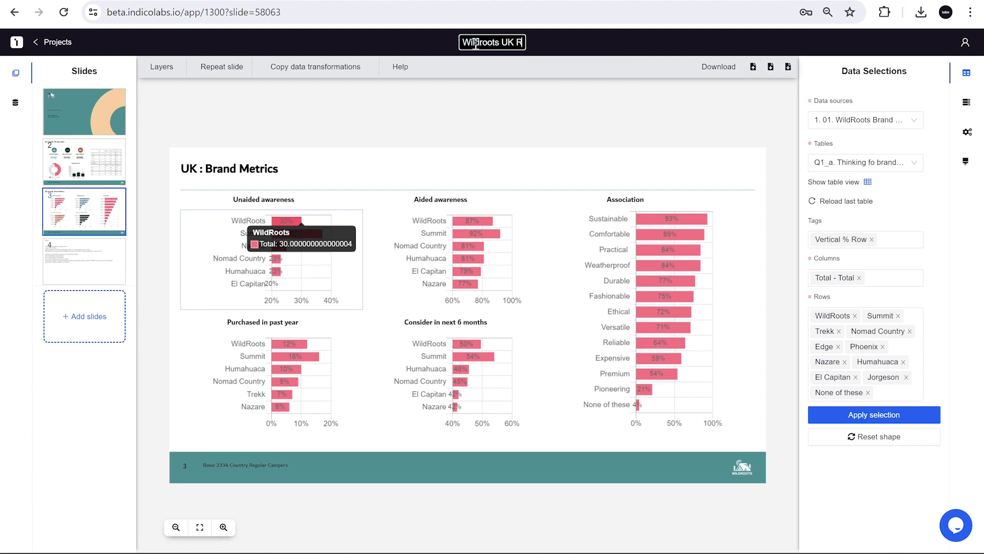
pyautogui.click(463, 128)
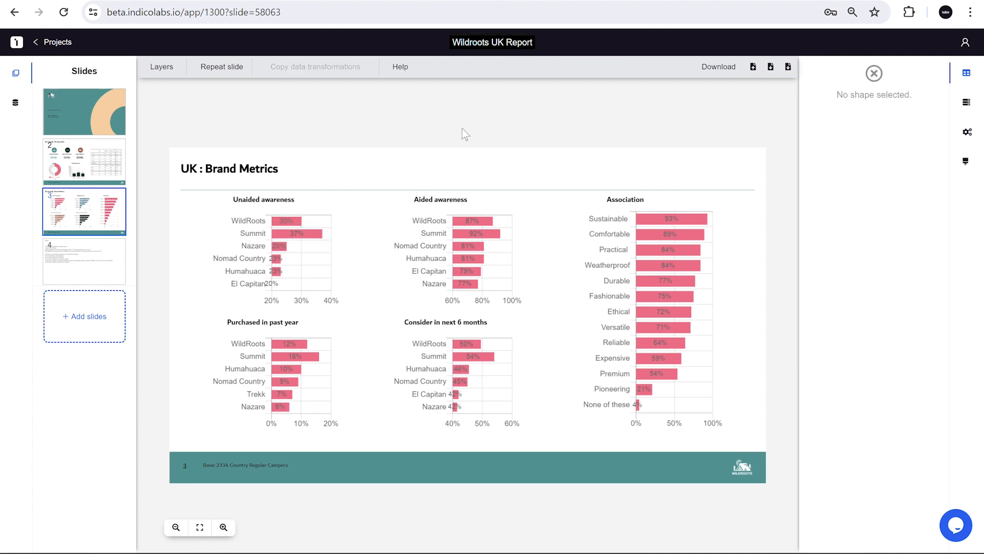
# Download all slides of the UK report and open the exported presentation in PowerPoint
pyautogui.click(97, 159)
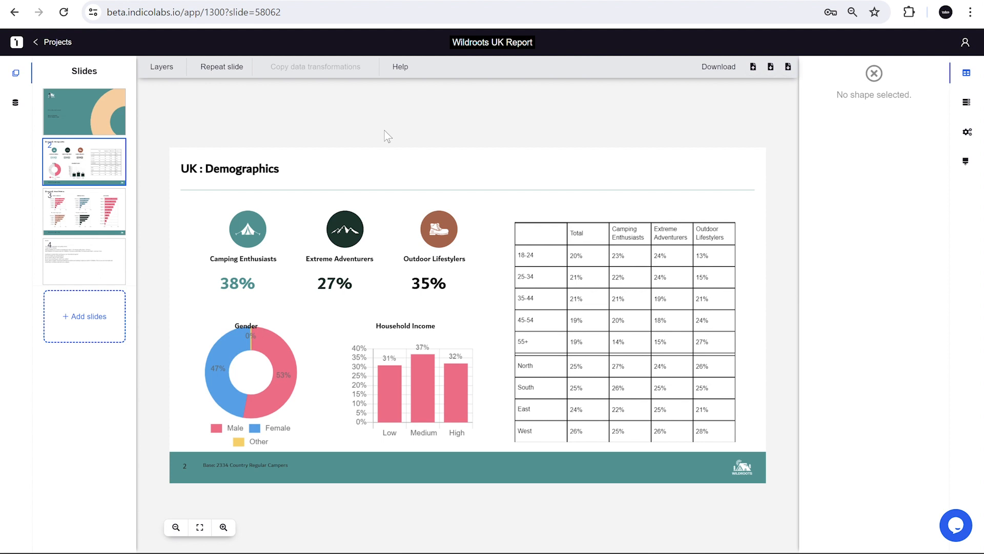
pyautogui.click(719, 69)
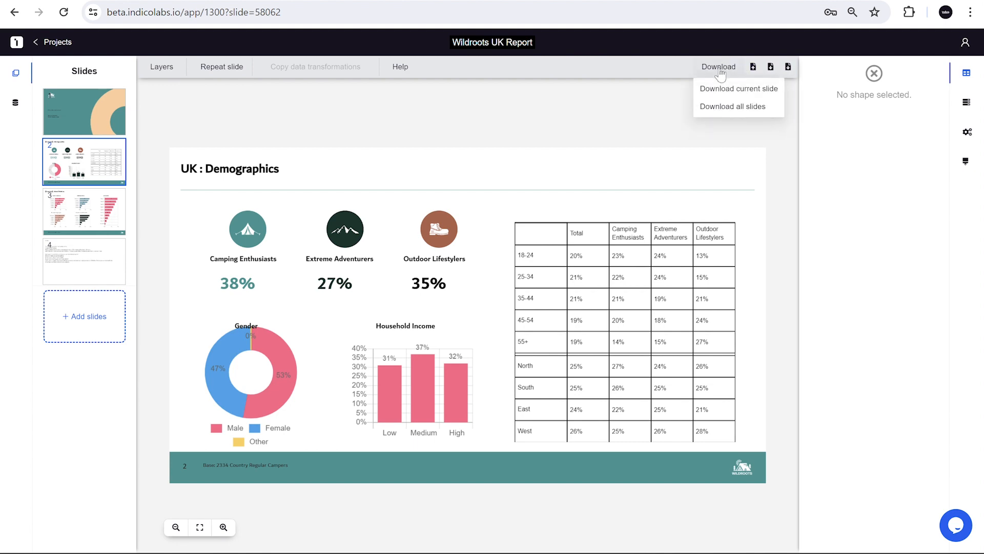
pyautogui.click(719, 107)
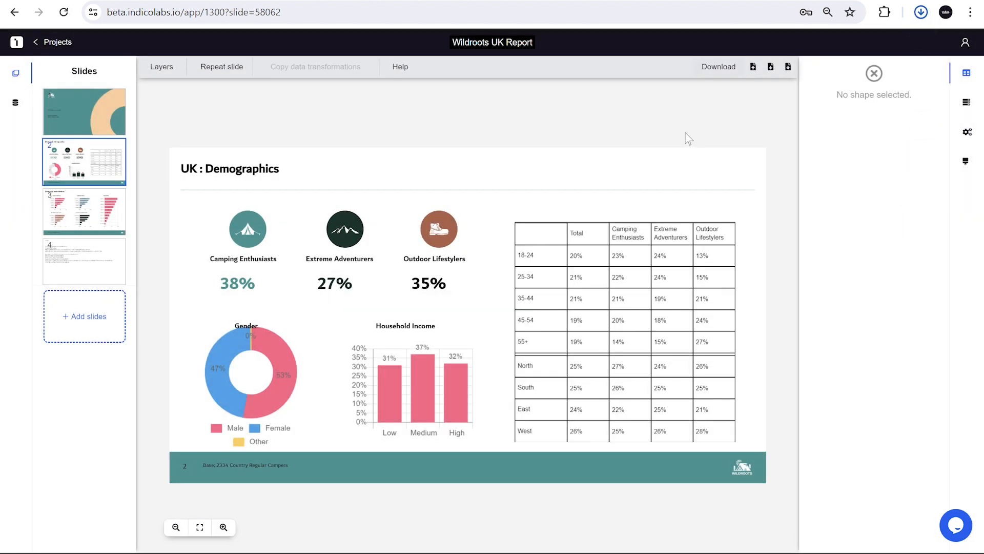
pyautogui.click(921, 11)
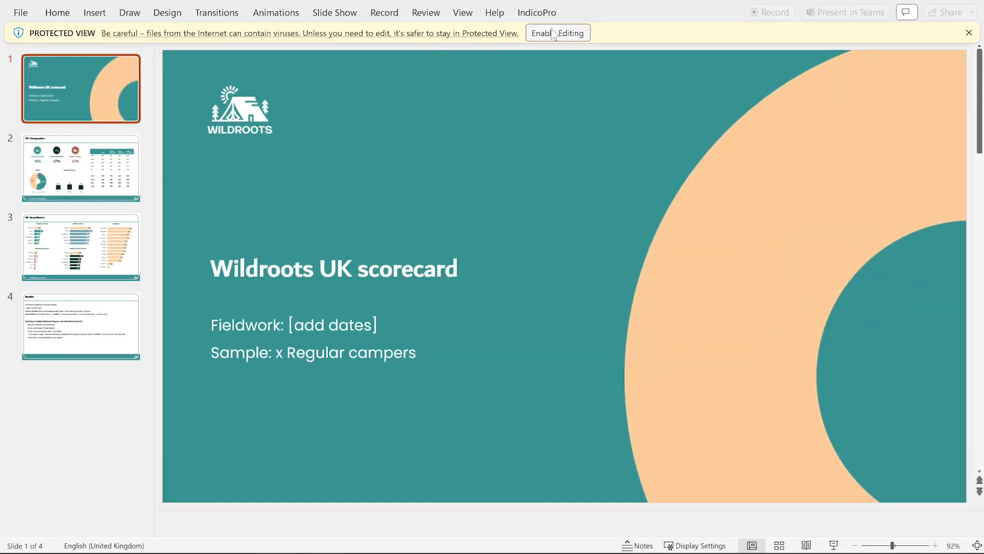
# Enable editing of the exported presentation and review its Demographics and Brand Metrics slides
pyautogui.click(553, 34)
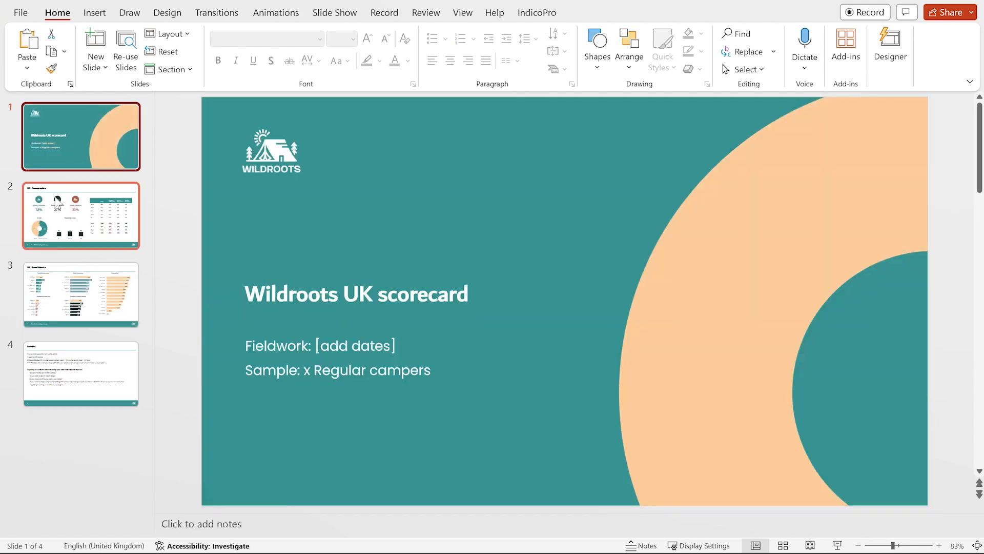
pyautogui.click(58, 204)
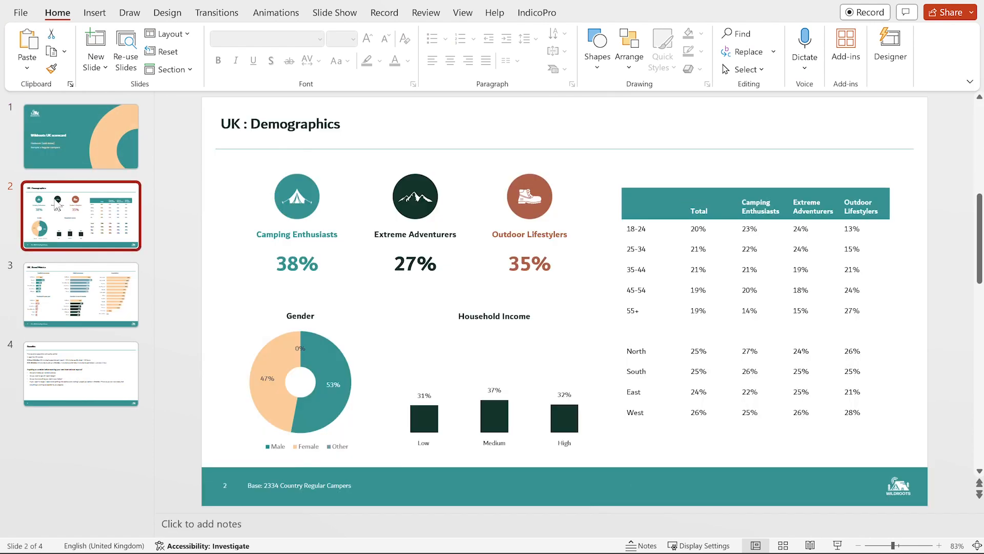
pyautogui.press('Down')
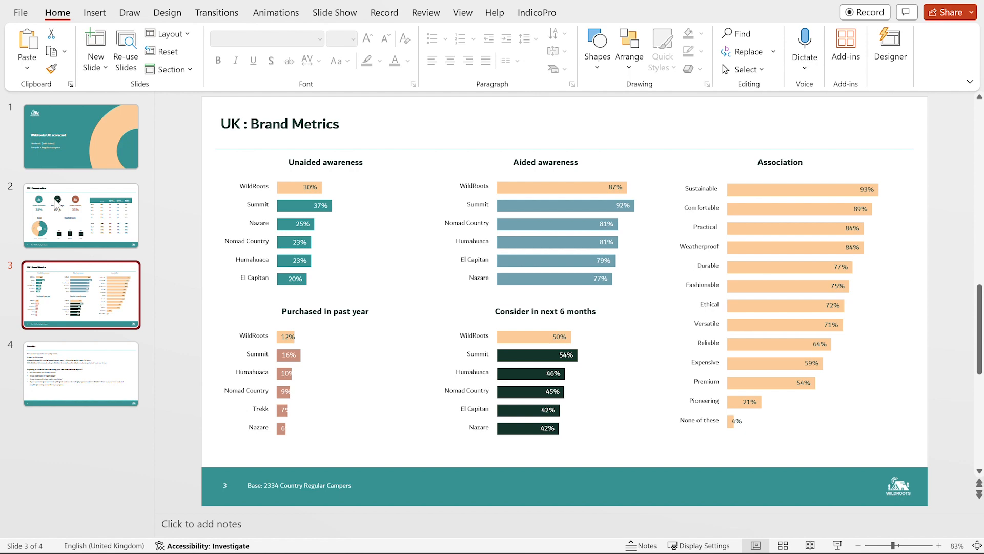
pyautogui.press('Down')
pyautogui.press('Up')
pyautogui.press('Up')
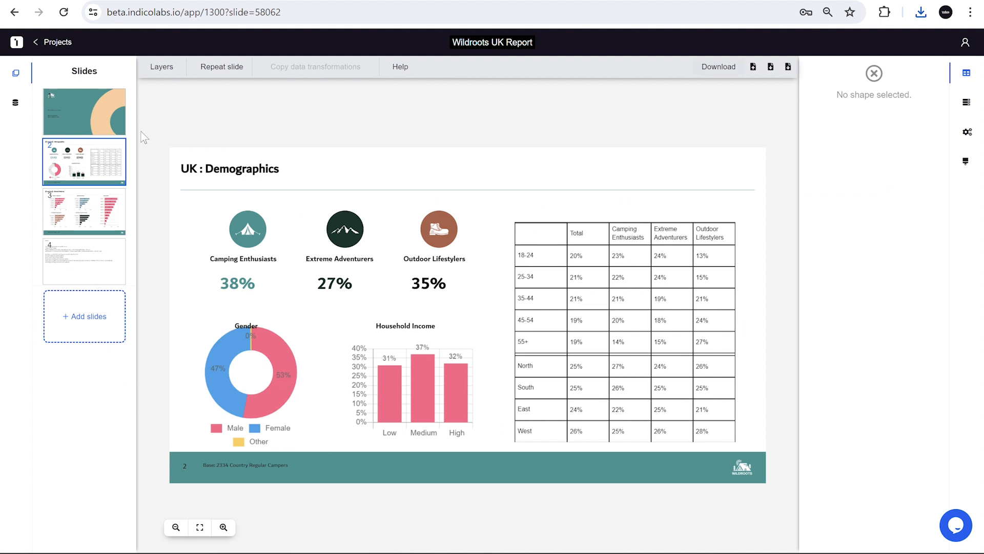
# Switch back to the Indico Labs project list, duplicate Wildroots UK Report and open the copy
pyautogui.click(63, 45)
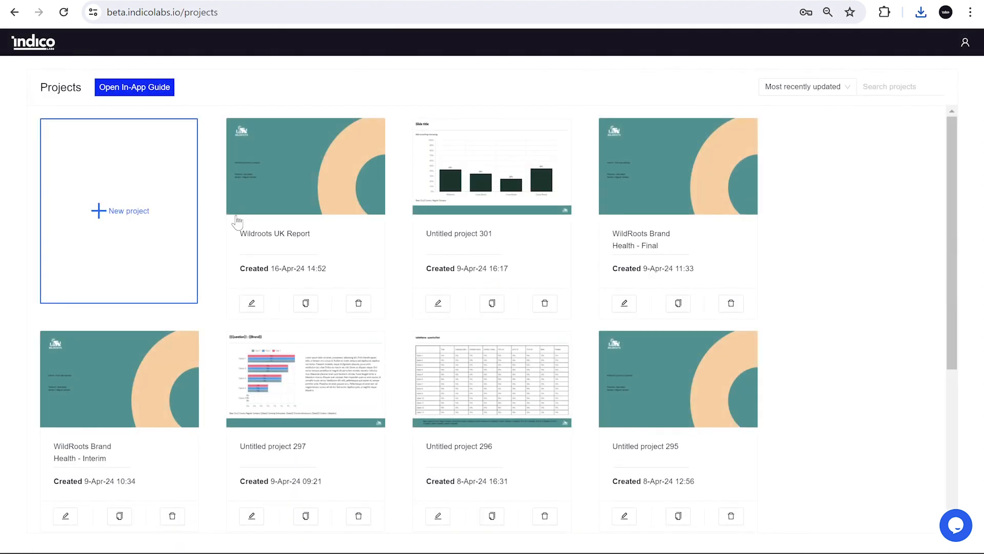
pyautogui.click(305, 304)
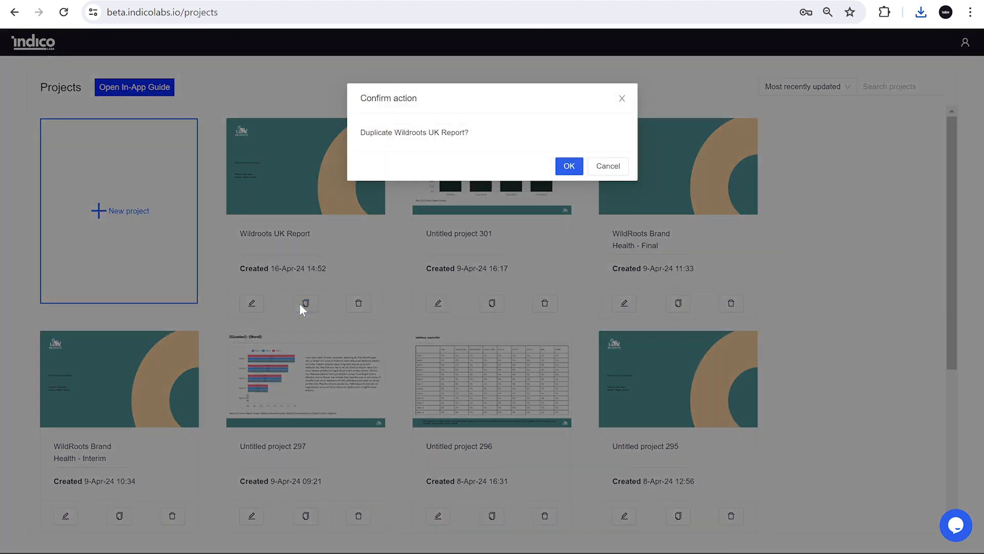
pyautogui.click(568, 166)
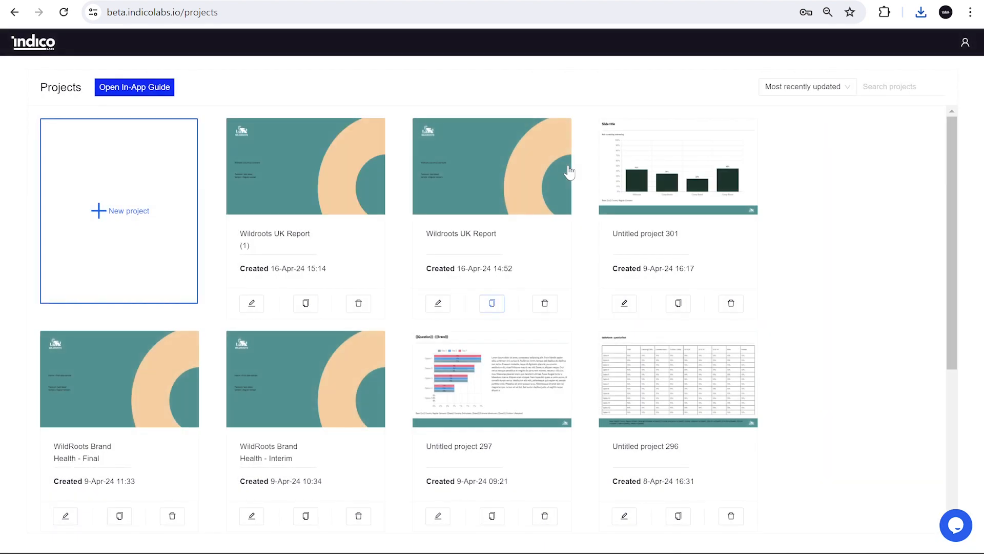
pyautogui.click(300, 197)
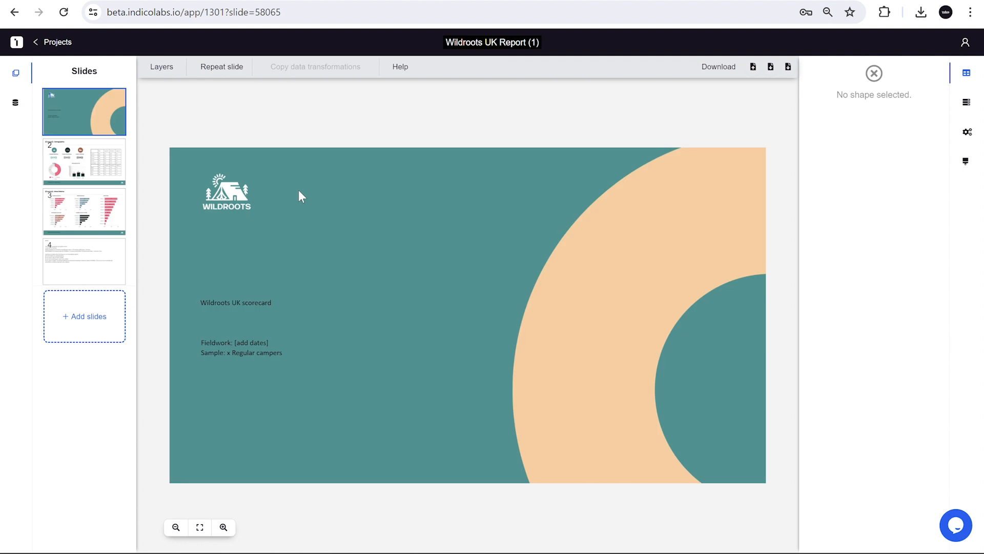
# Rename the duplicated project as Wildroots US Report
pyautogui.click(497, 43)
pyautogui.press('BackSpace')
pyautogui.write('S')
pyautogui.press('BackSpace')
pyautogui.press('BackSpace')
pyautogui.press('BackSpace')
pyautogui.press('BackSpace')
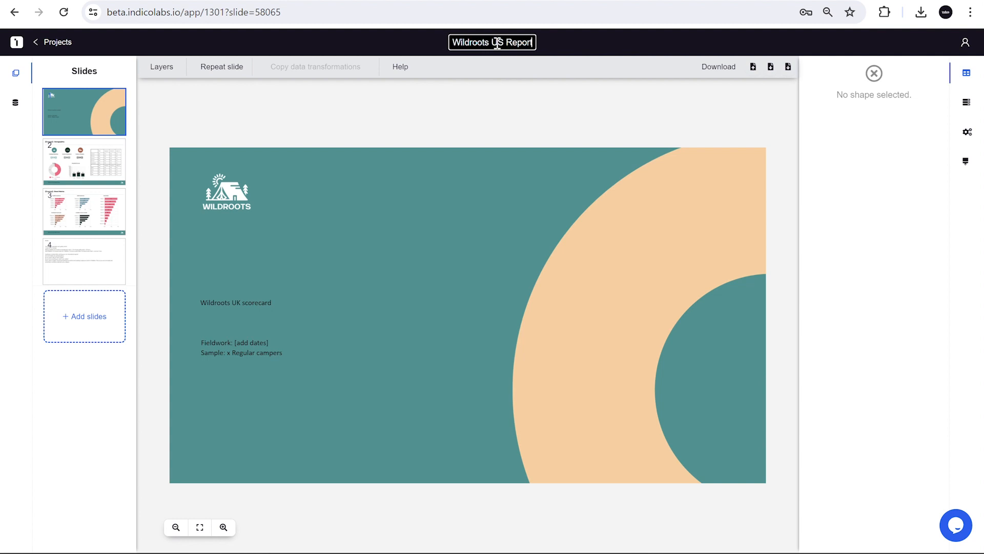
pyautogui.press('Return')
# Upload 02. WildRoots Brand Check US as a second data source using the Quester_New table reader, choosing its data source sheet
pyautogui.click(15, 104)
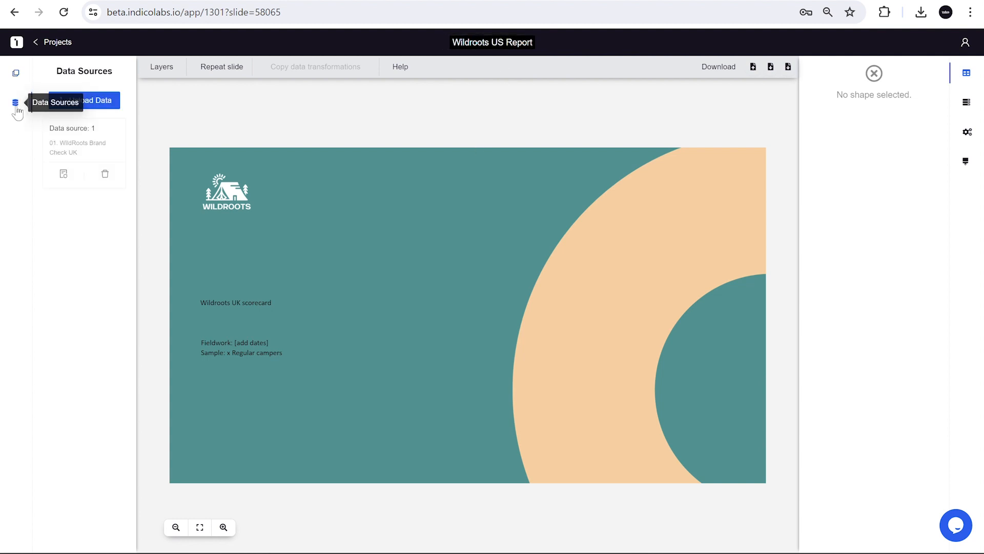
pyautogui.click(85, 101)
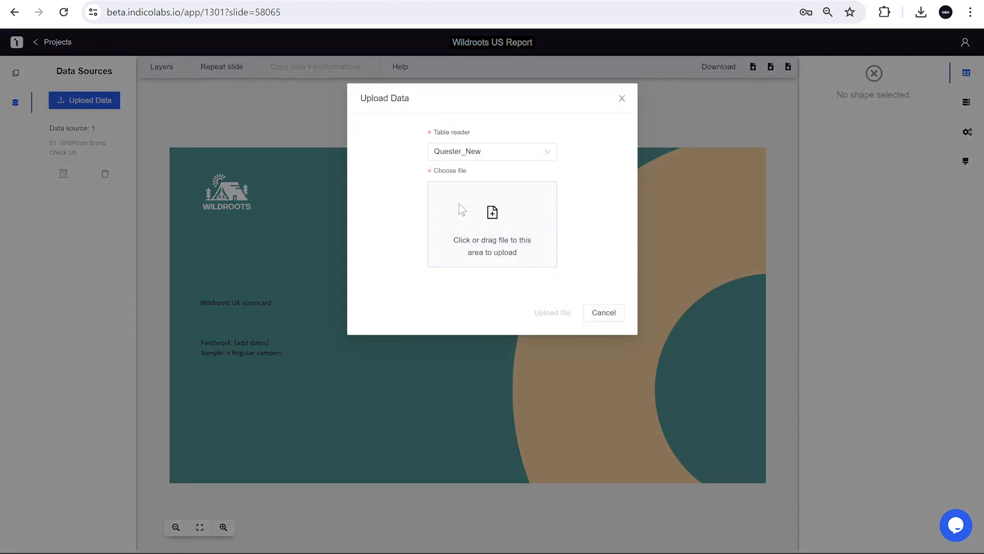
pyautogui.click(462, 211)
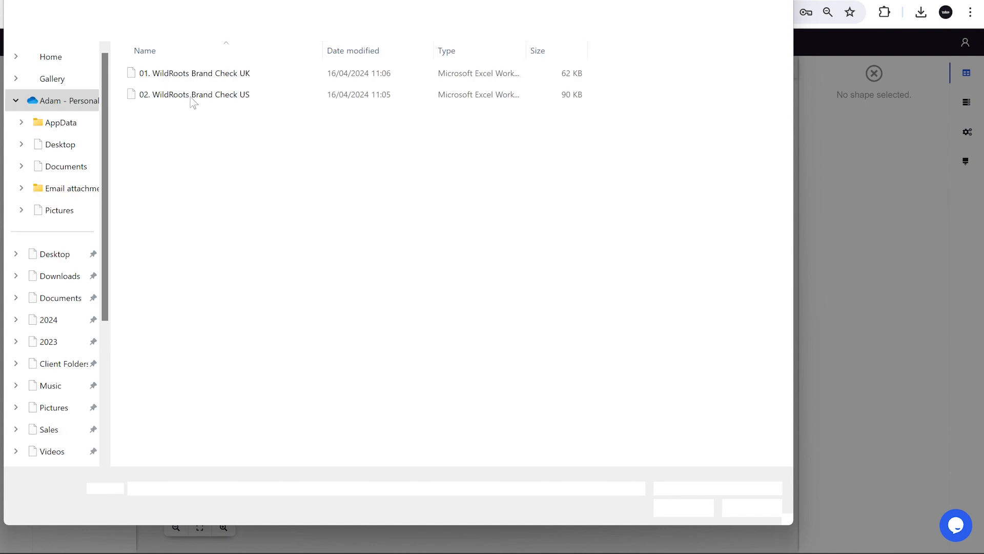
pyautogui.click(193, 100)
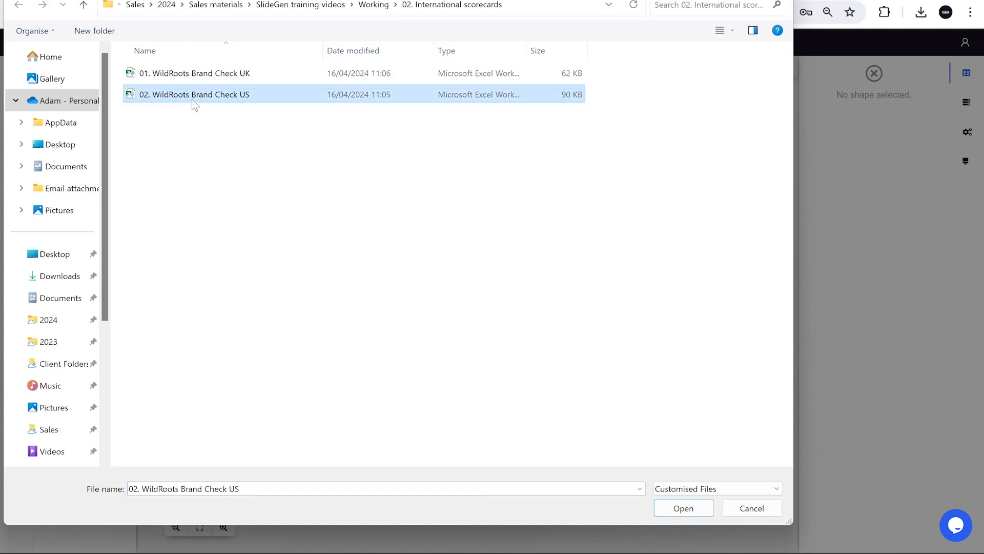
pyautogui.doubleClick(191, 100)
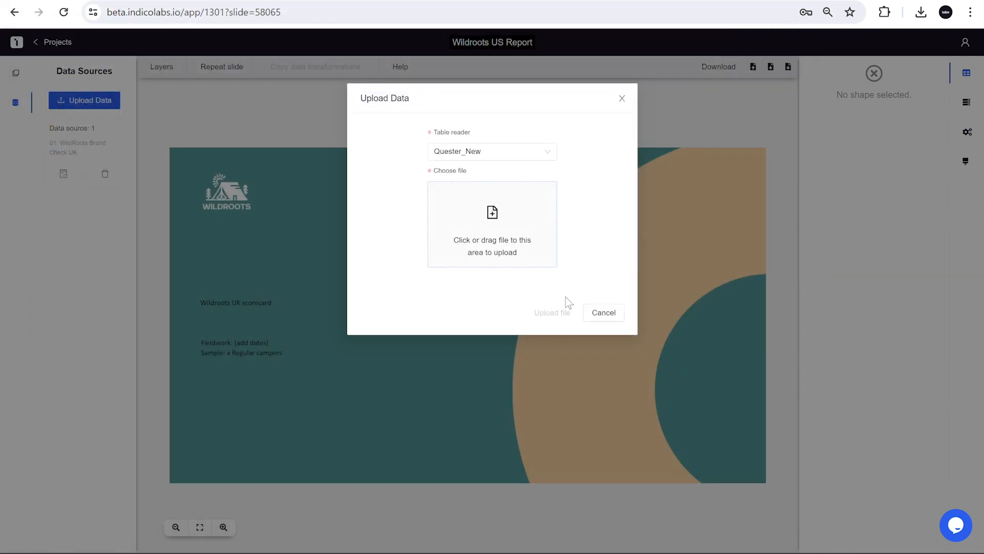
pyautogui.click(554, 314)
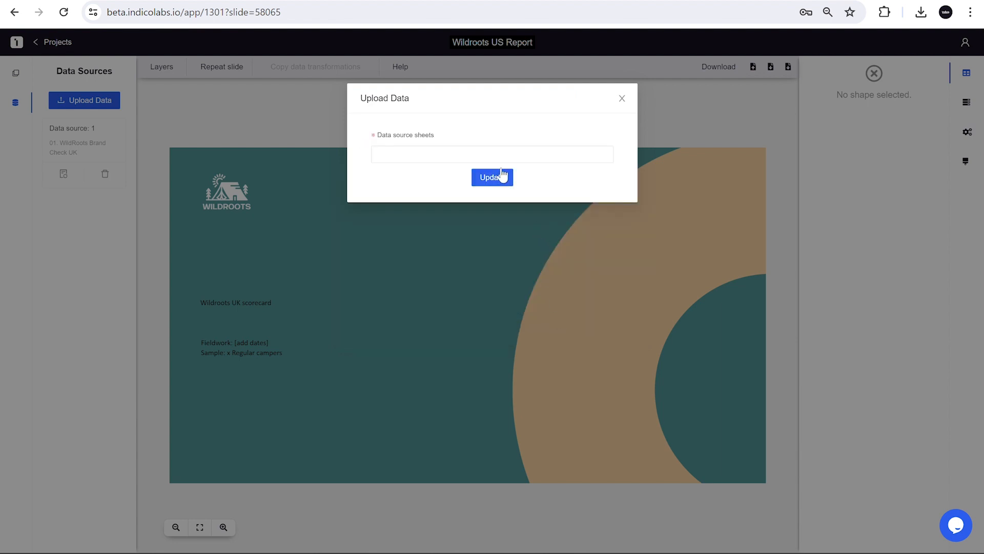
pyautogui.click(494, 154)
pyautogui.click(445, 205)
pyautogui.click(463, 129)
pyautogui.click(482, 182)
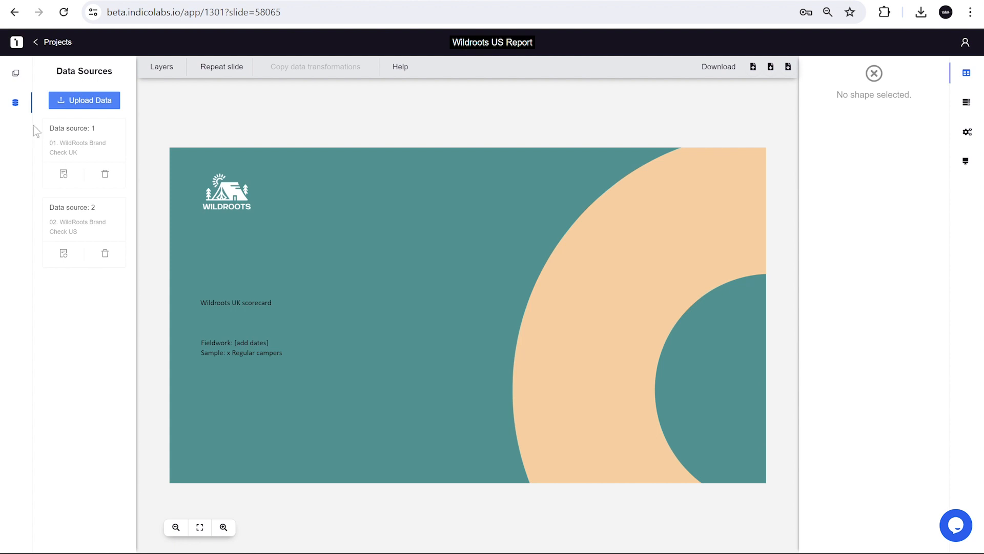
# Open the Demographics slide and examine its segment percentage and the data source linked to its country title
pyautogui.click(19, 75)
pyautogui.click(75, 163)
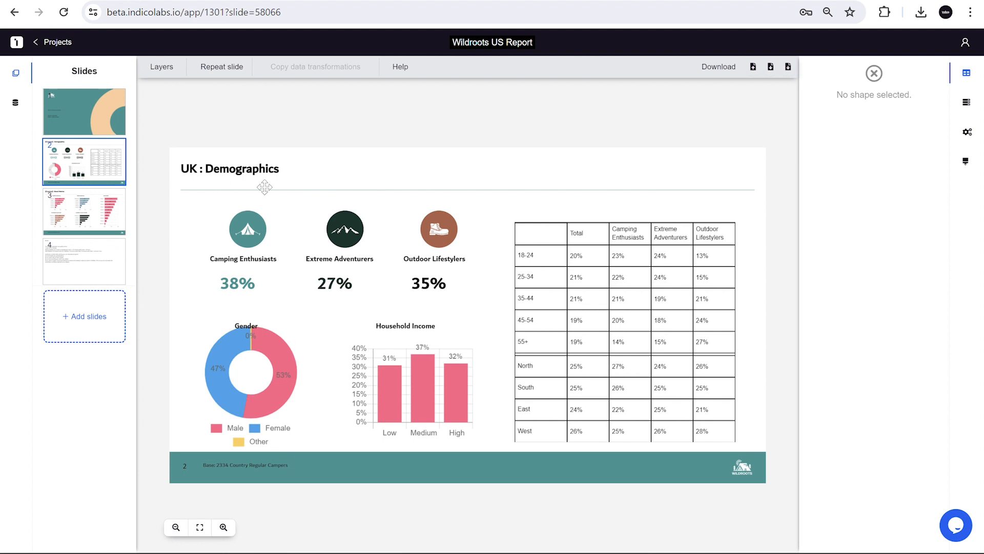
pyautogui.click(205, 171)
pyautogui.click(306, 96)
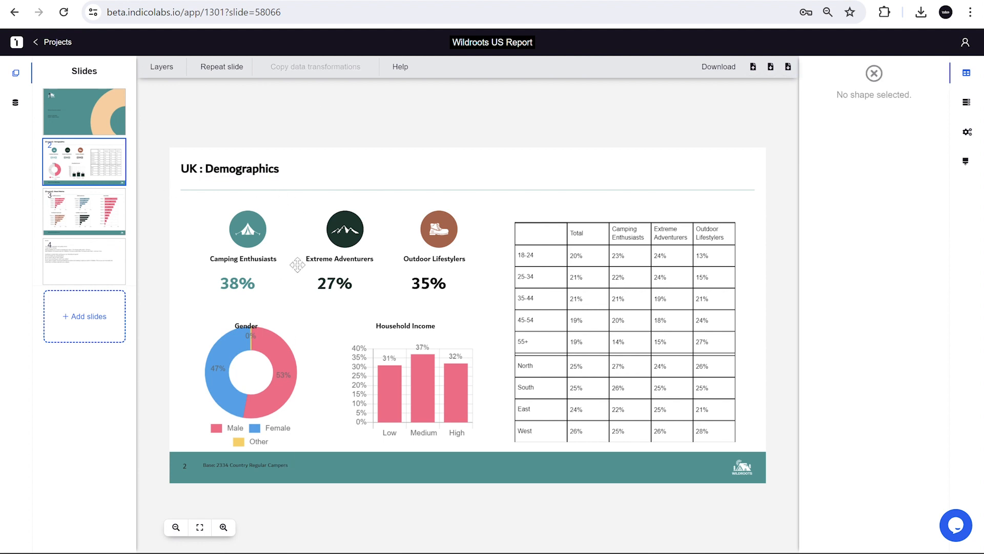
pyautogui.click(251, 295)
pyautogui.click(186, 169)
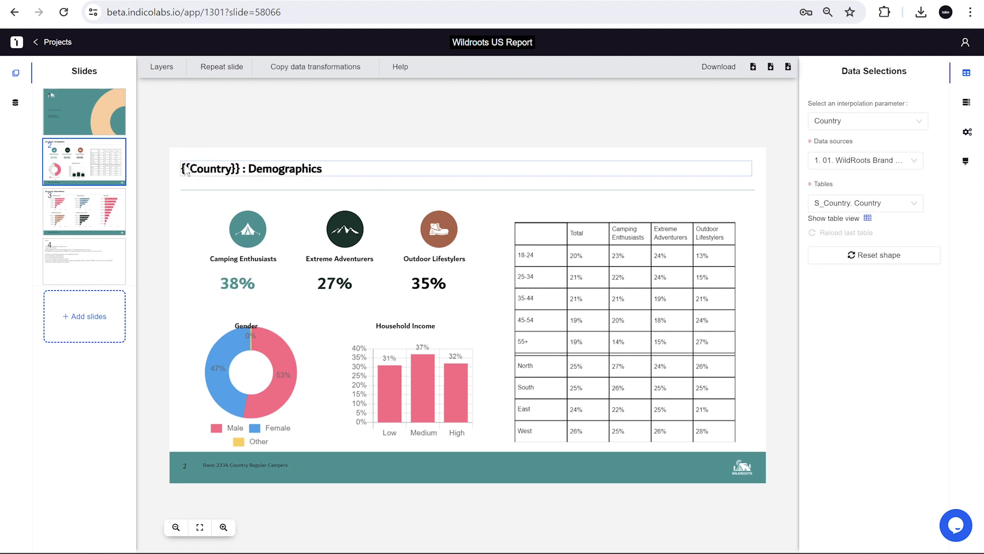
# Switch data source 1 from 01. WildRoots Brand Check UK to 02. WildRoots Brand Check US, accepting the conditions and checking compatibility first
pyautogui.click(19, 106)
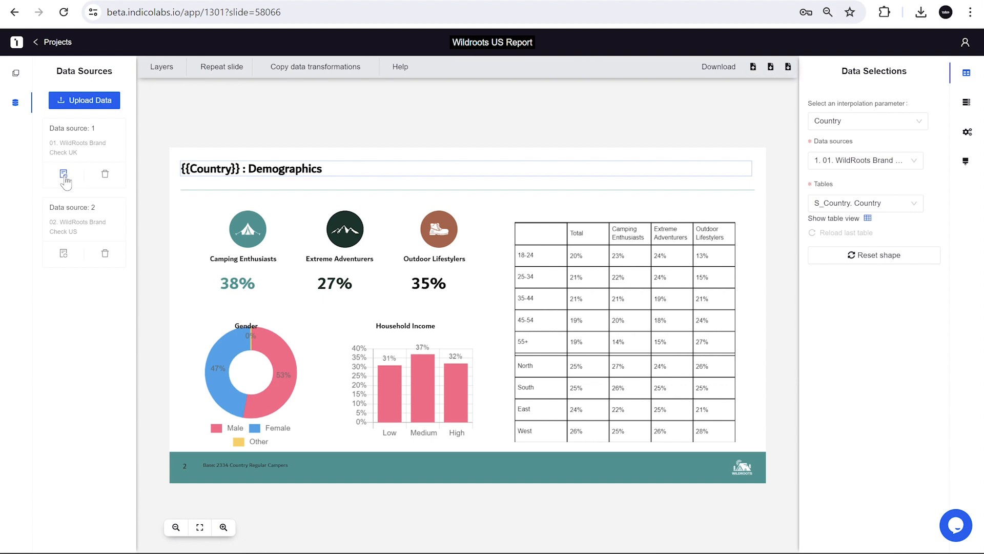
pyautogui.click(64, 175)
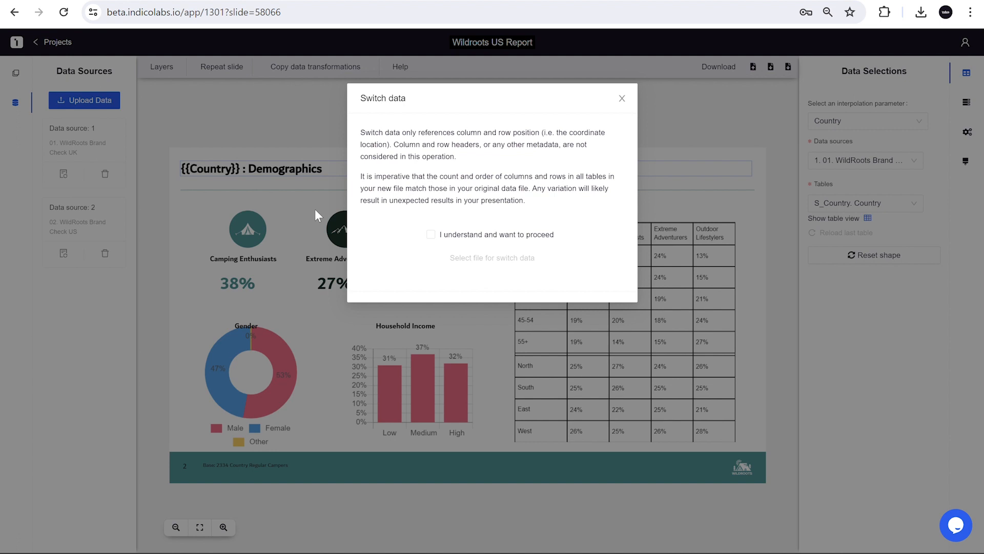
pyautogui.click(431, 235)
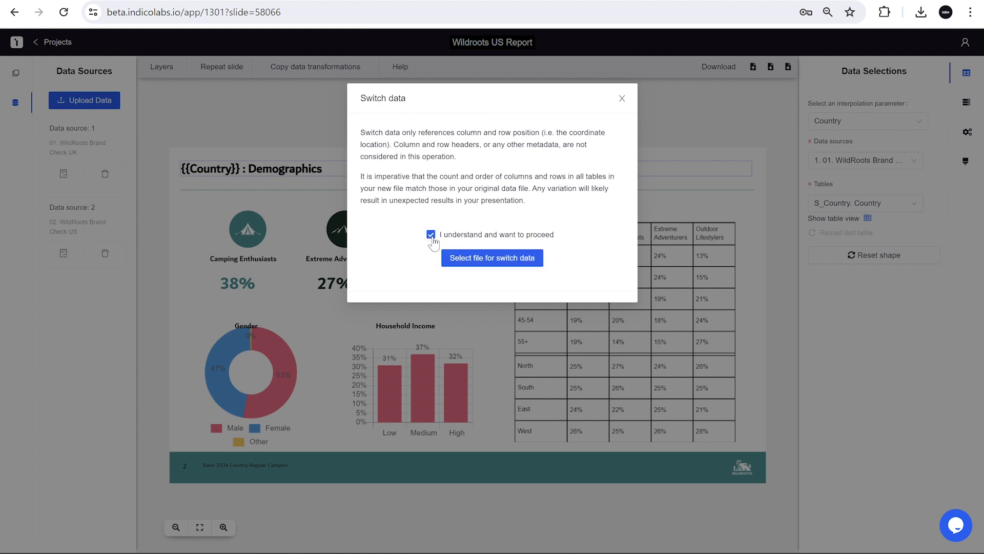
pyautogui.click(446, 258)
pyautogui.click(433, 236)
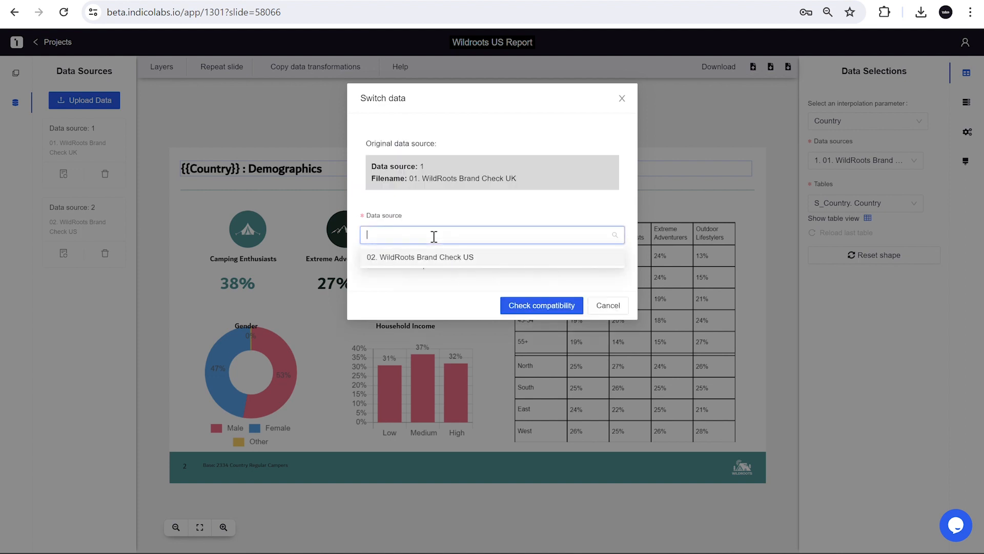
pyautogui.click(421, 262)
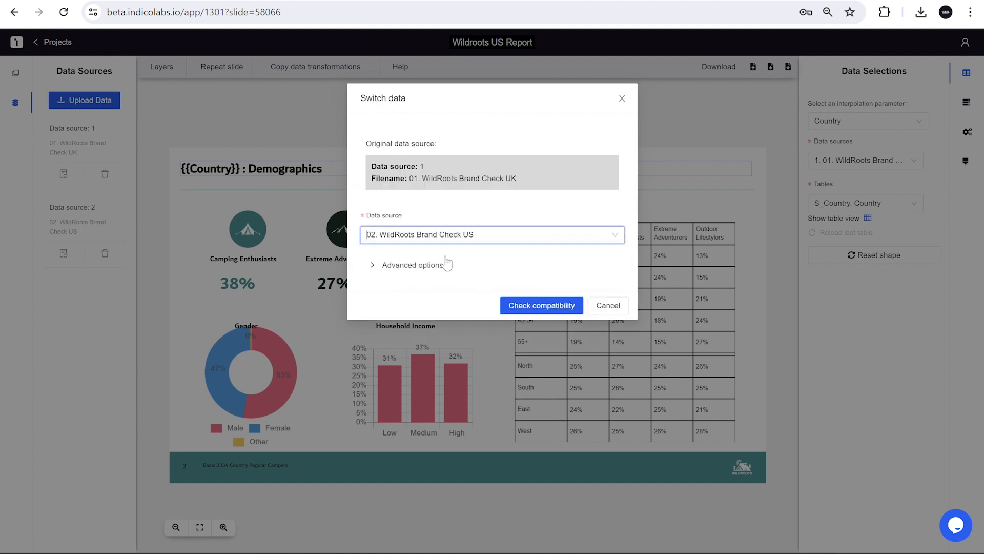
pyautogui.click(531, 306)
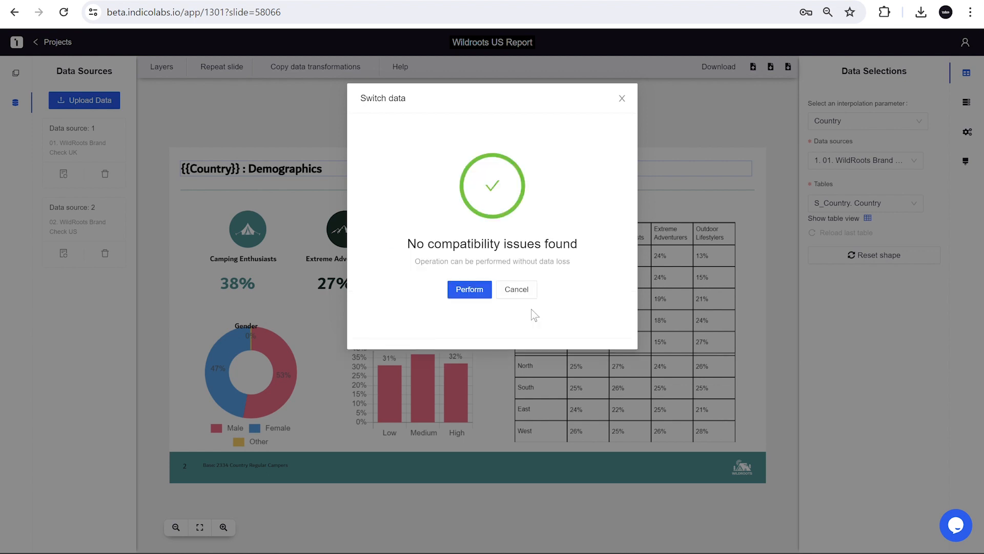
pyautogui.click(474, 289)
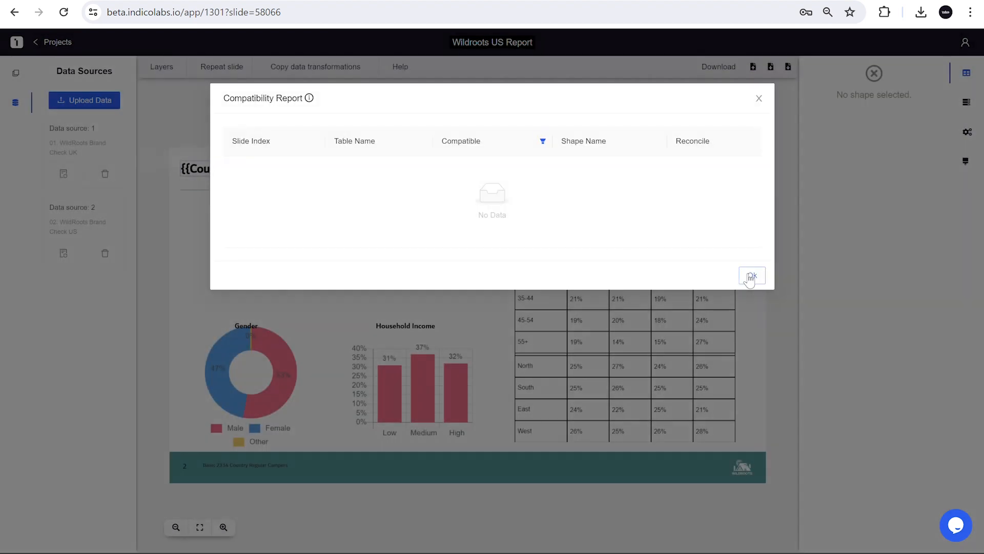
pyautogui.click(751, 277)
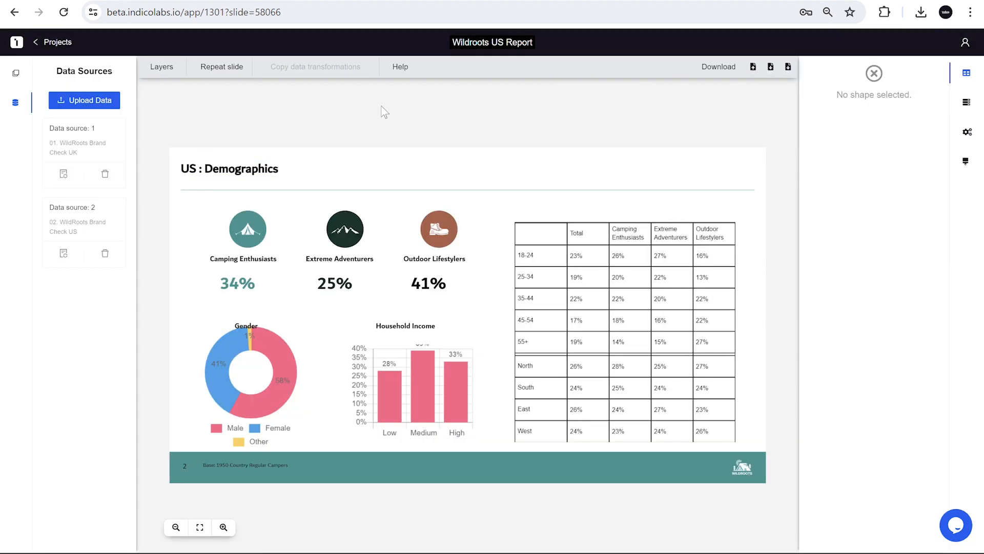
# Examine the data links of the Demographics slide's title, segment percentages, charts and base text, and view the Brand Metrics slide
pyautogui.click(16, 73)
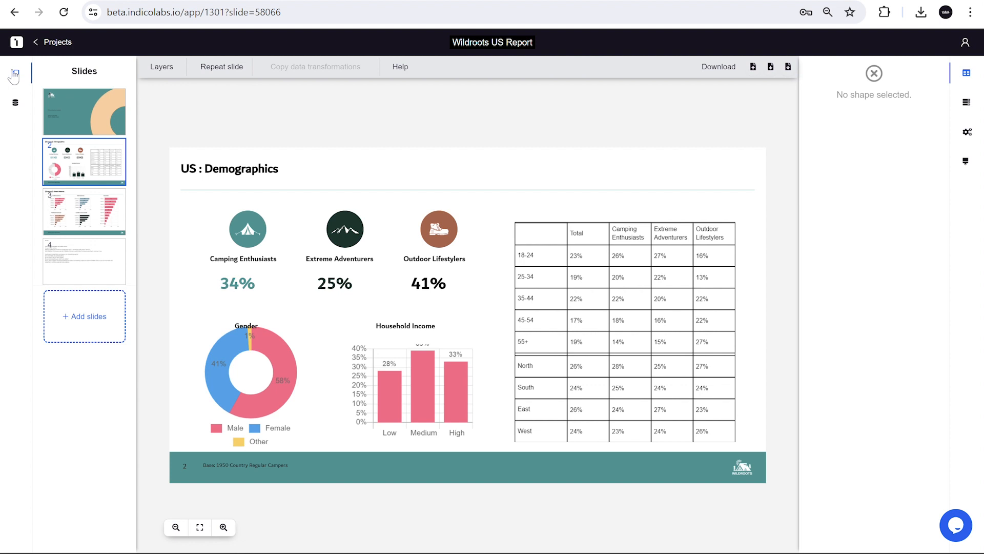
pyautogui.click(205, 170)
pyautogui.click(253, 283)
pyautogui.click(343, 288)
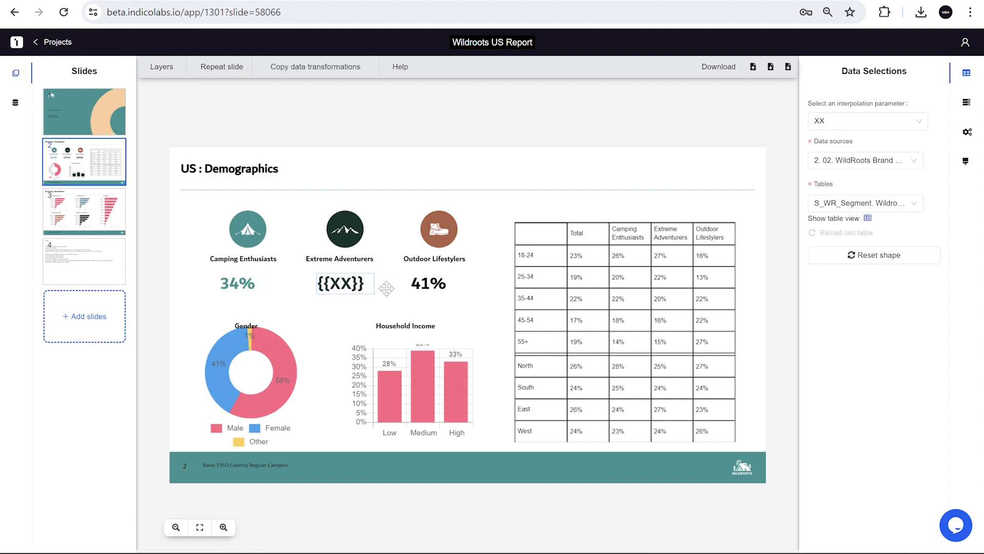
pyautogui.click(424, 290)
pyautogui.click(265, 405)
pyautogui.click(454, 381)
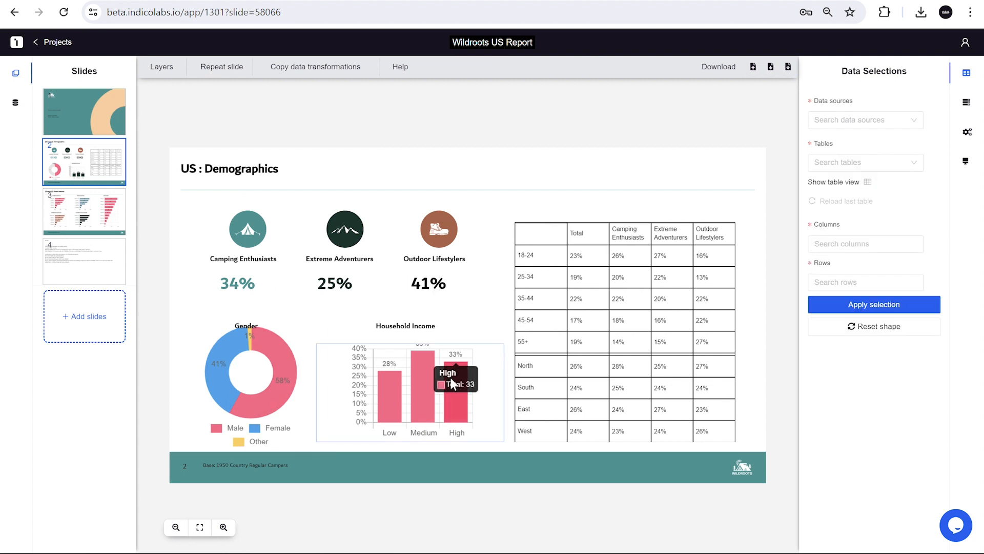
pyautogui.click(240, 468)
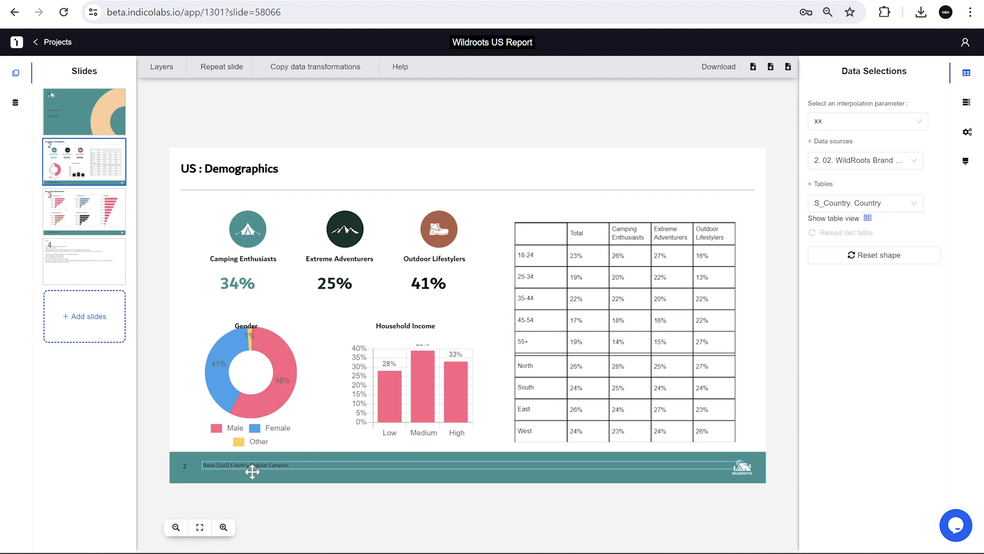
pyautogui.click(241, 499)
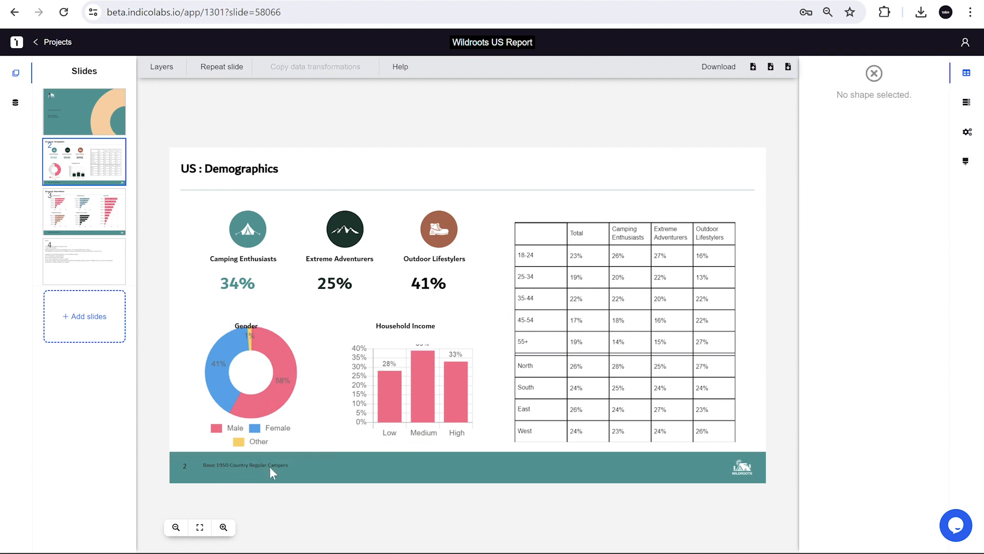
pyautogui.click(82, 217)
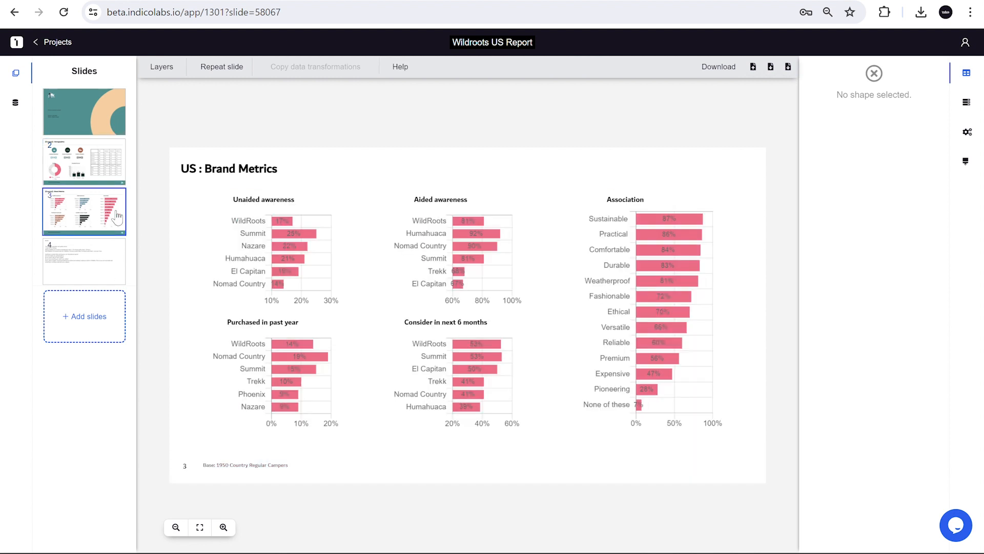
pyautogui.click(318, 252)
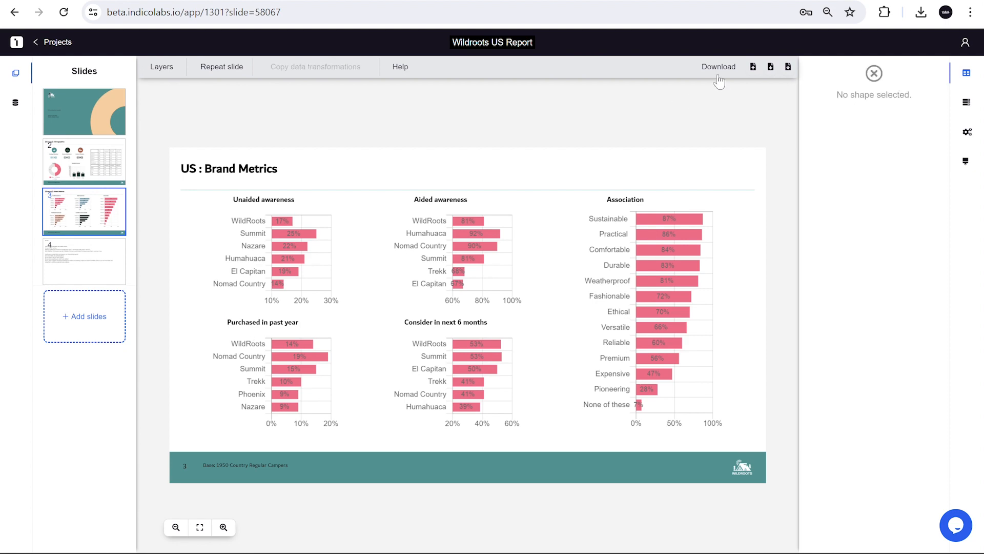
# Download all slides of the US report and open the exported Wildroots US Report.pptx in PowerPoint
pyautogui.moveTo(718, 75)
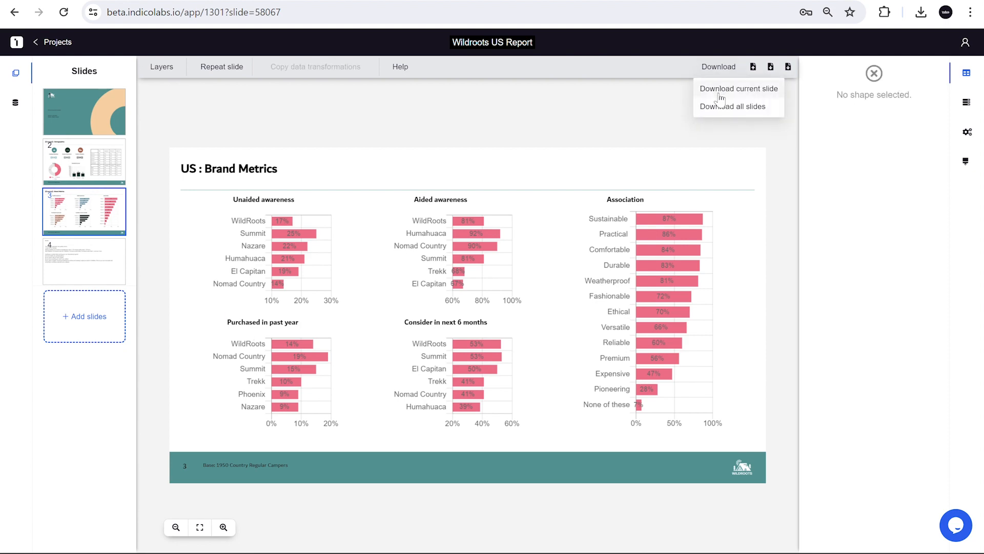
pyautogui.click(717, 106)
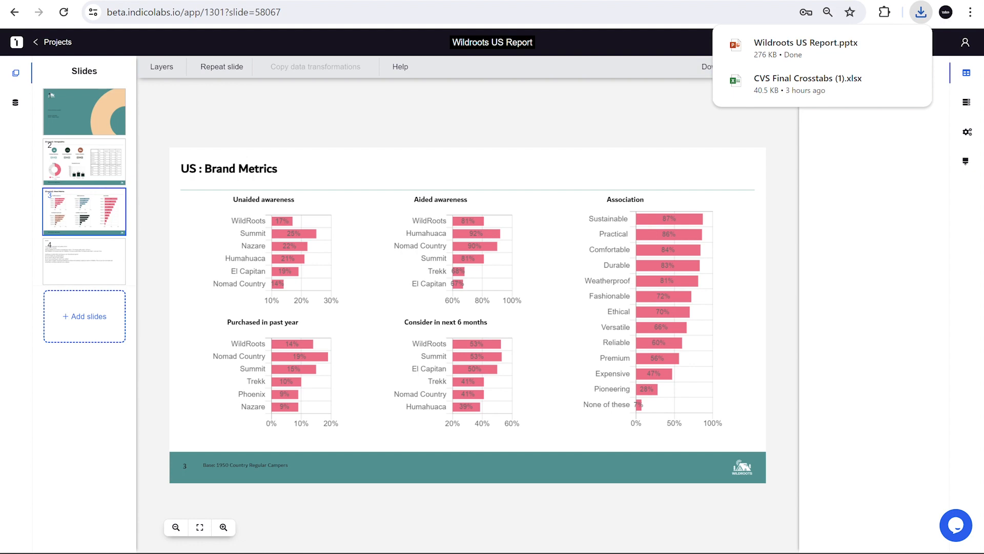
pyautogui.click(804, 47)
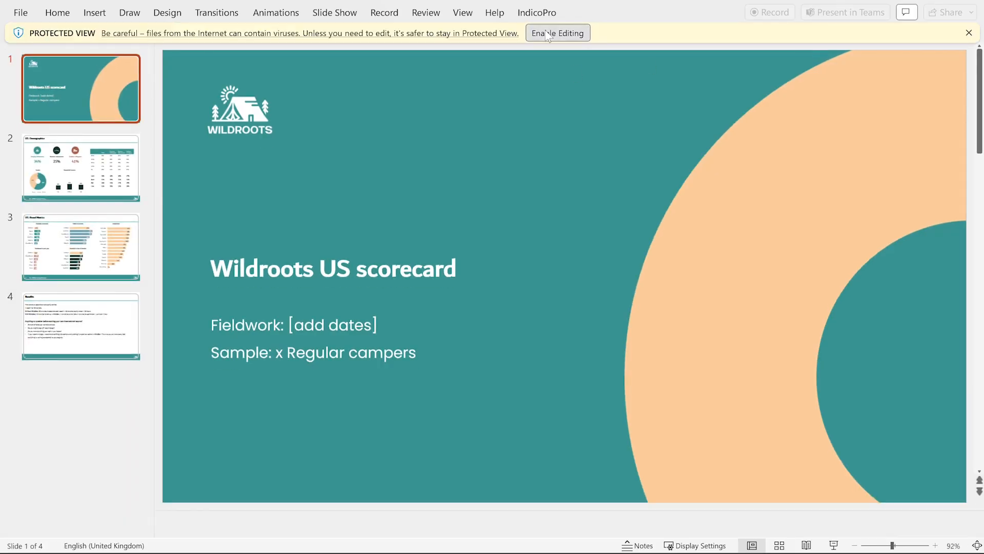
# Enable editing of the US presentation and review its Demographics and Brand Metrics slides
pyautogui.click(558, 33)
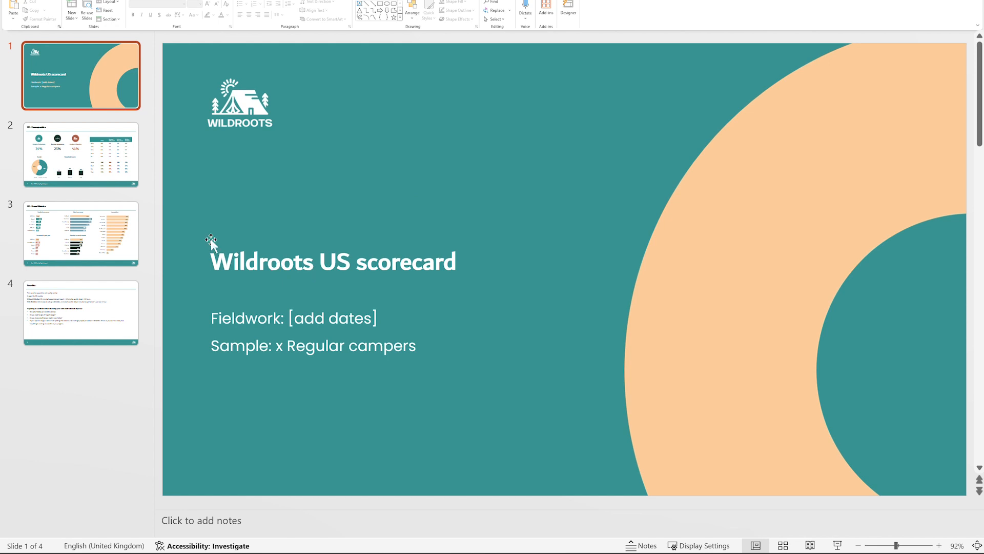
pyautogui.click(113, 180)
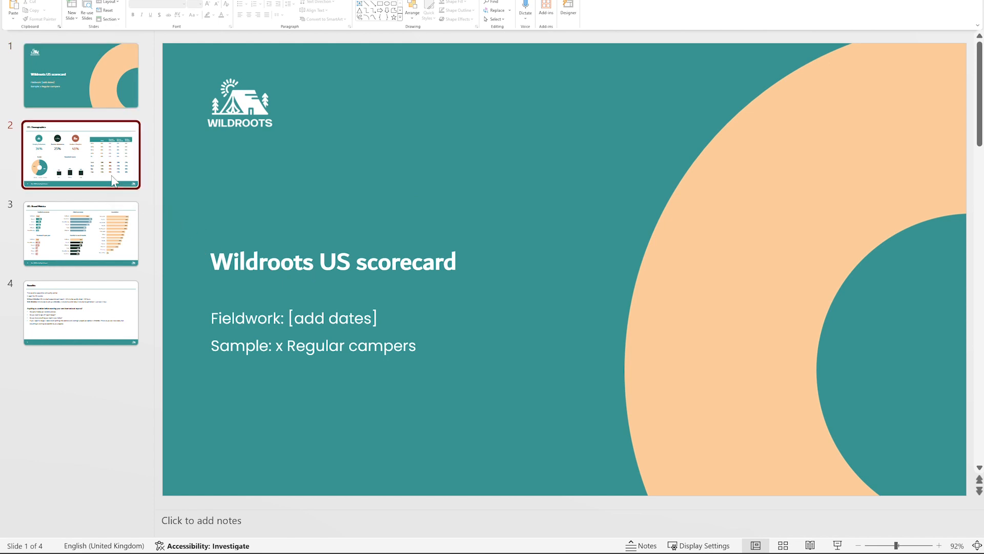
pyautogui.press('Down')
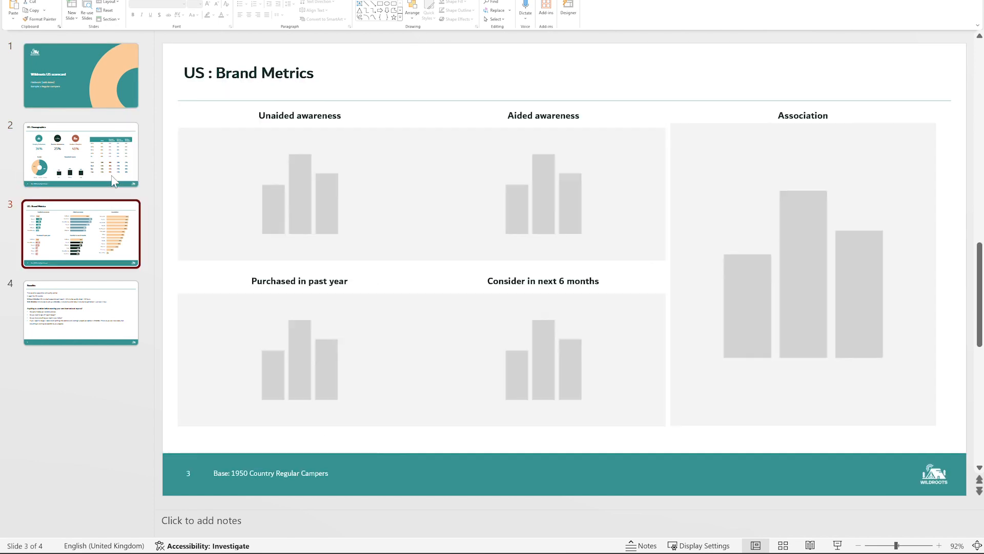